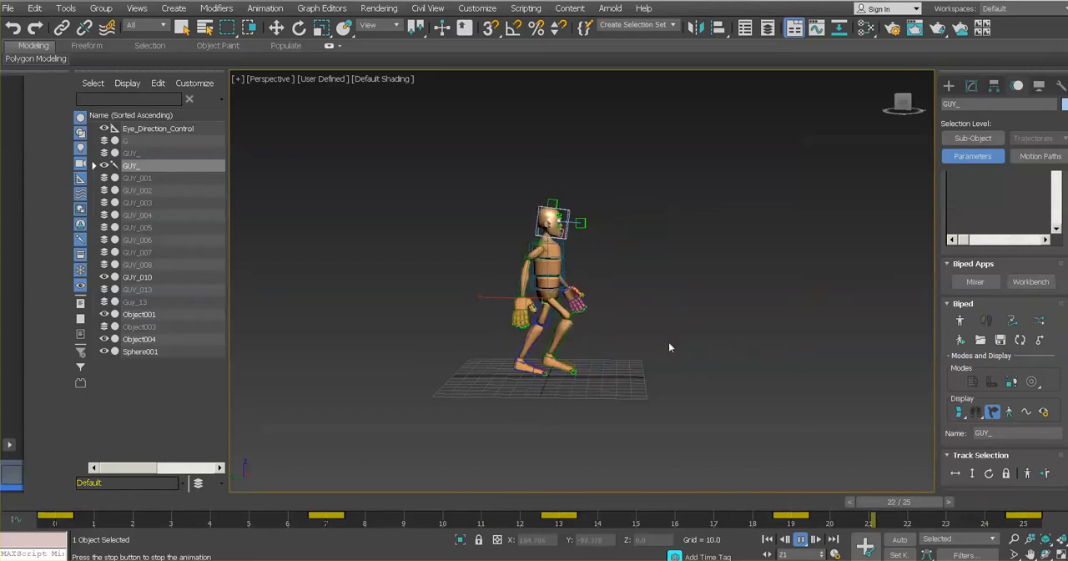
- Stop the playback and set the animation length to 24 frames in the time configuration
{"action": "left_click", "coordinate": [801, 540]}
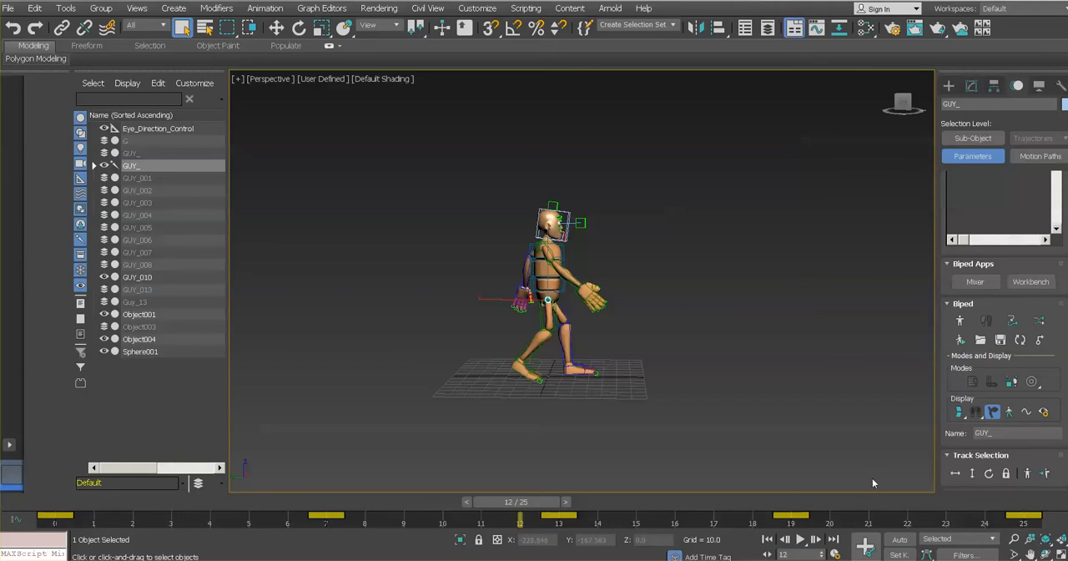
{"action": "left_click", "coordinate": [835, 555]}
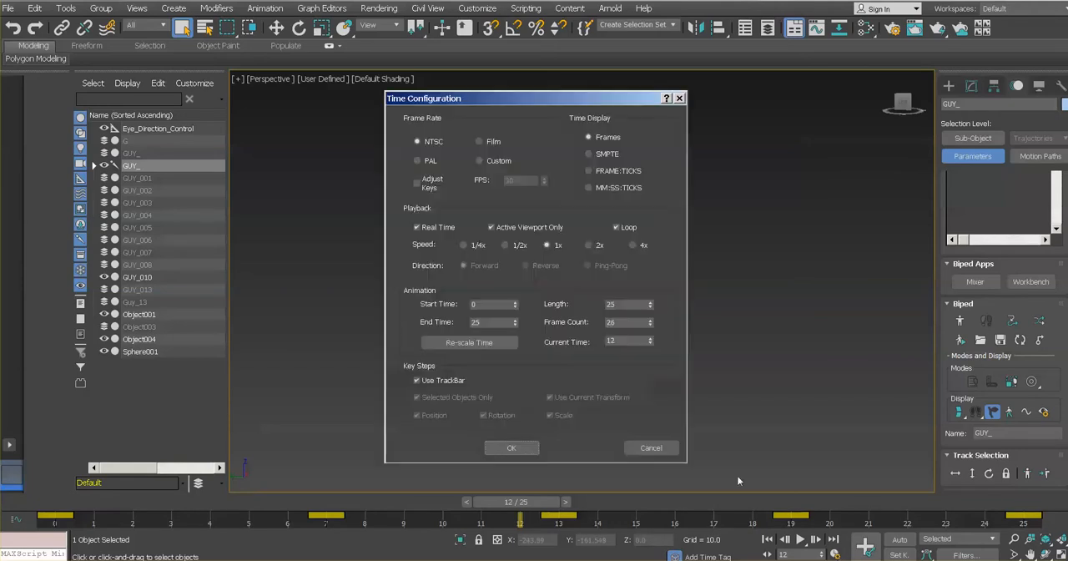
{"action": "double_click", "coordinate": [618, 304]}
{"action": "type", "text": "2"}
{"action": "key", "text": "Return"}
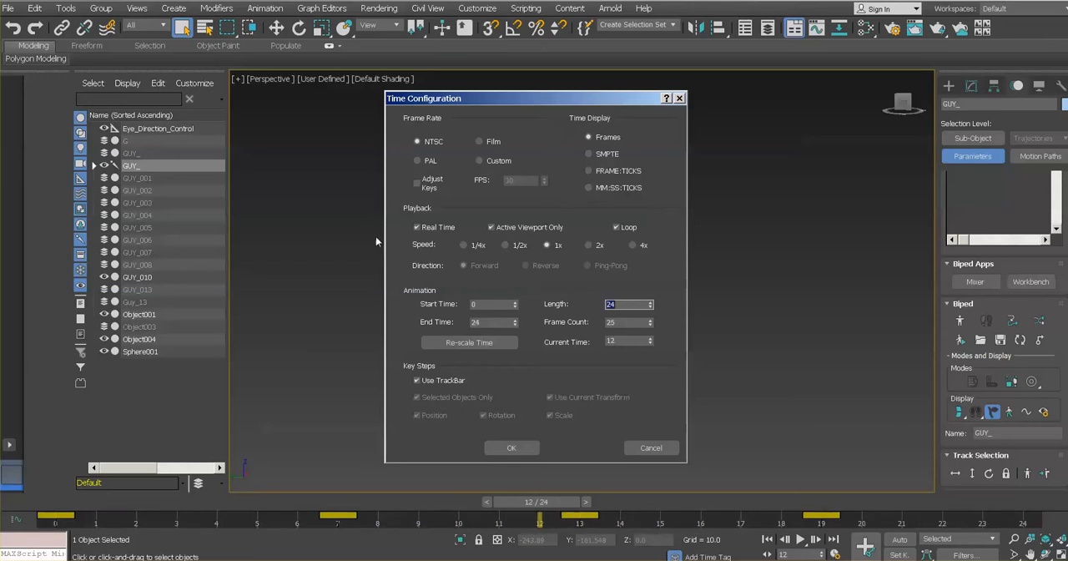
{"action": "left_click", "coordinate": [524, 448]}
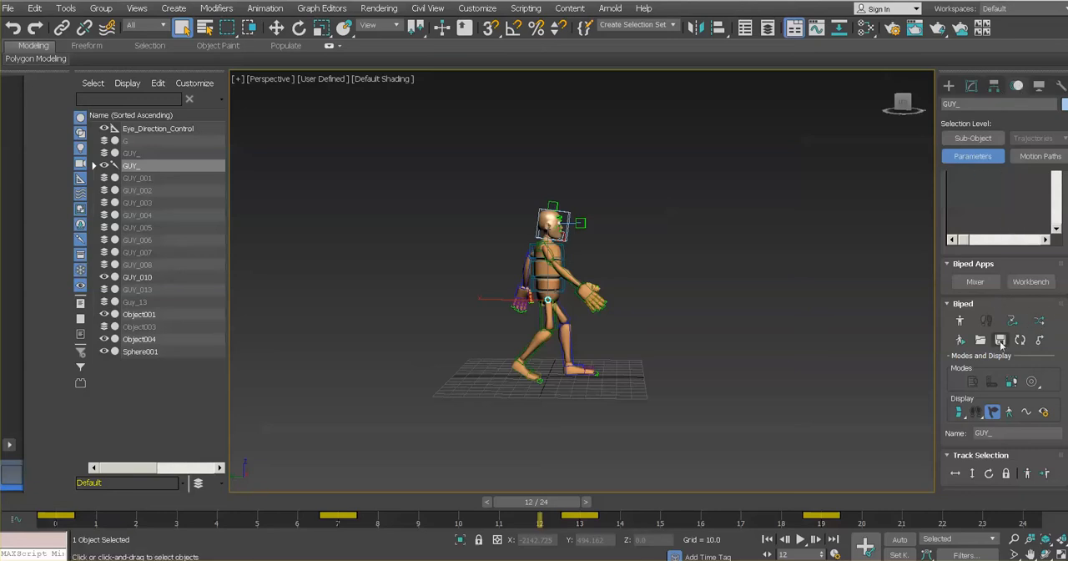
- Save the biped's animation as a BIP file named Walk in the 3dsMaxWalk folder
{"action": "left_click", "coordinate": [957, 265]}
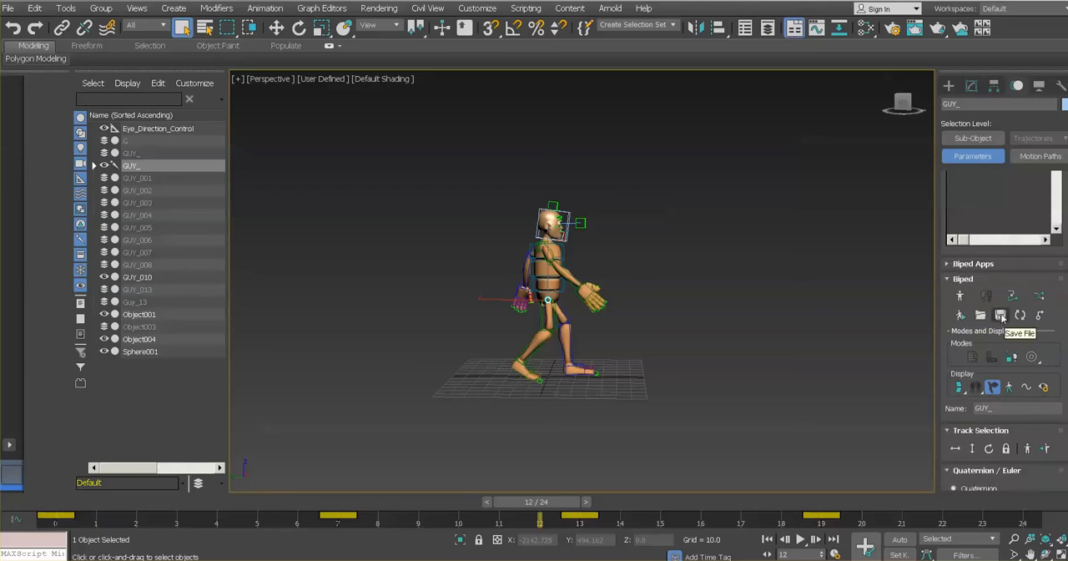
{"action": "left_click", "coordinate": [1001, 316]}
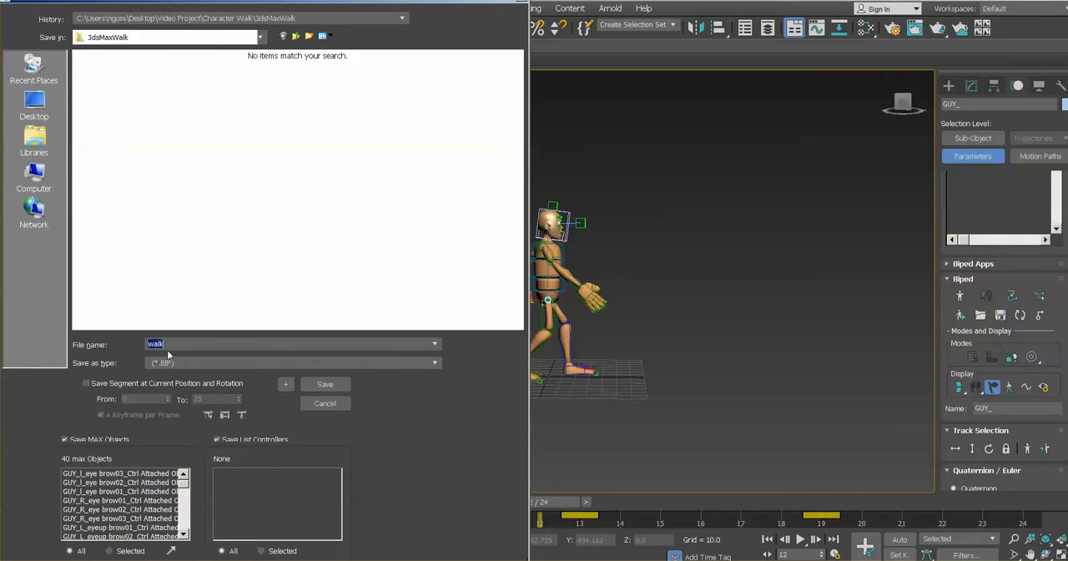
{"action": "type", "text": "Wal"}
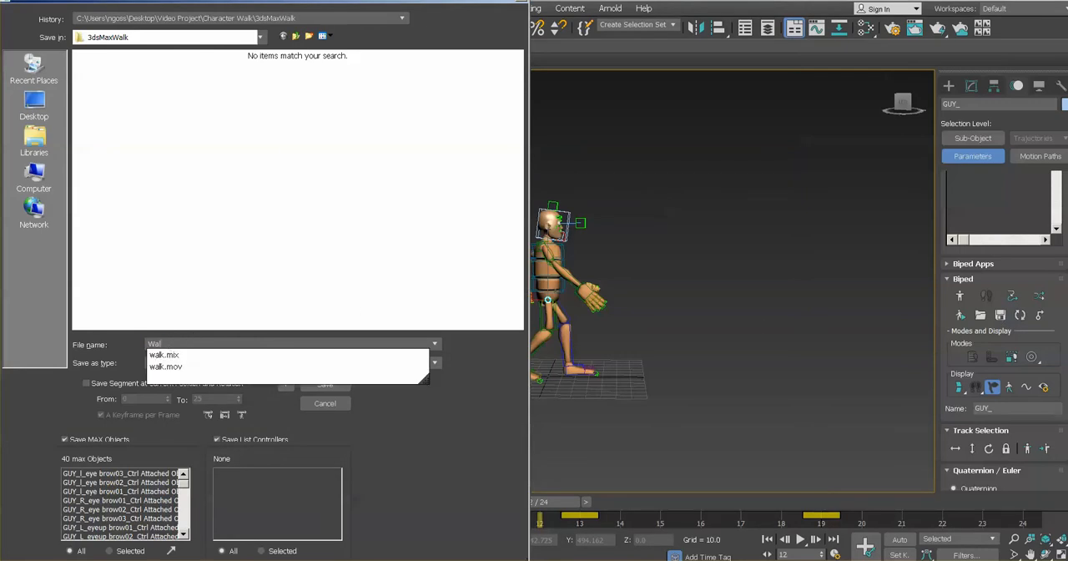
{"action": "left_click", "coordinate": [371, 443]}
{"action": "left_click", "coordinate": [332, 384]}
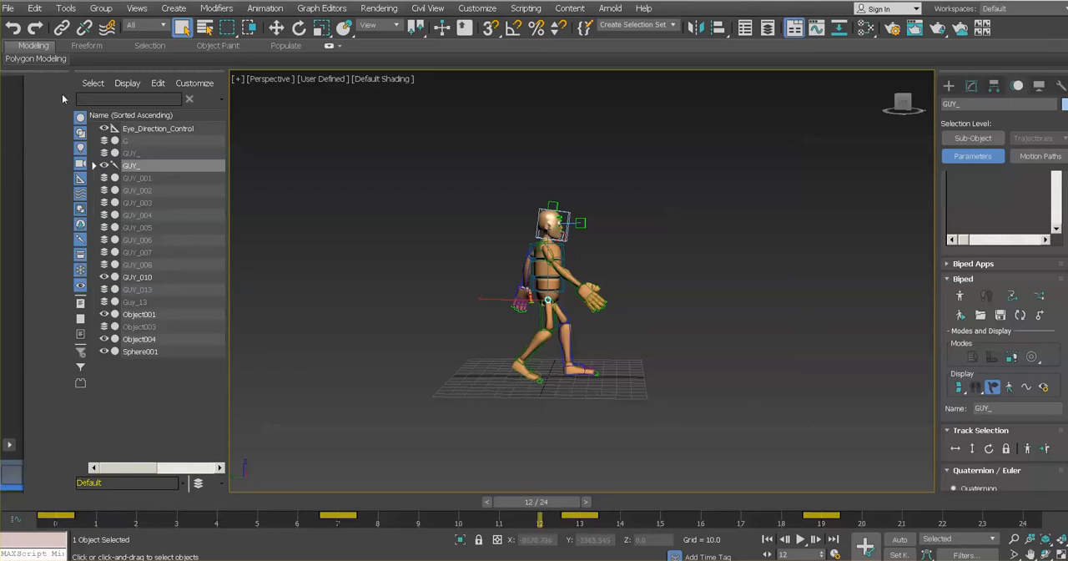
{"action": "left_click", "coordinate": [8, 8]}
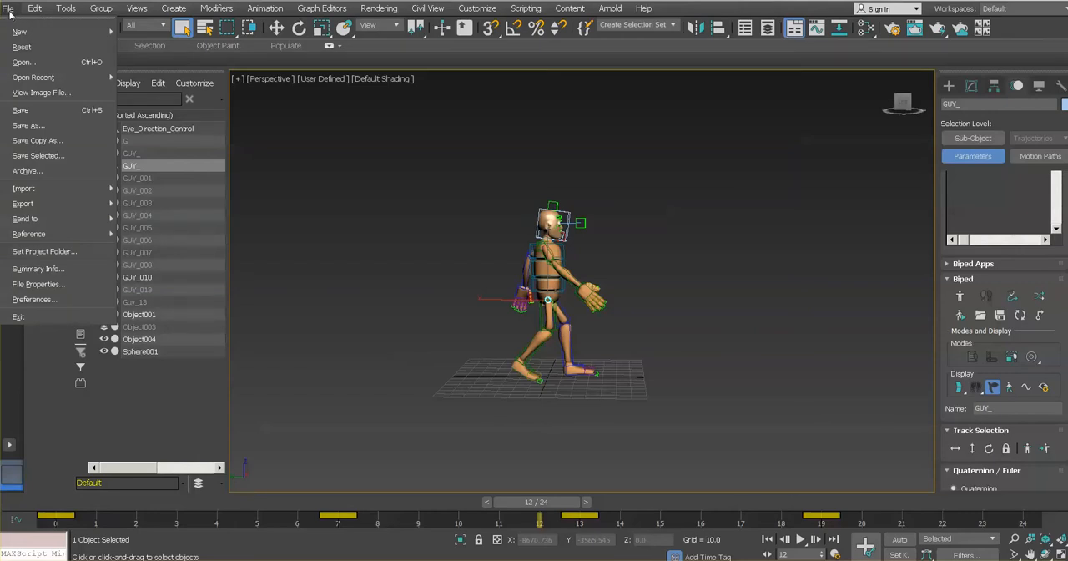
{"action": "left_click", "coordinate": [14, 50]}
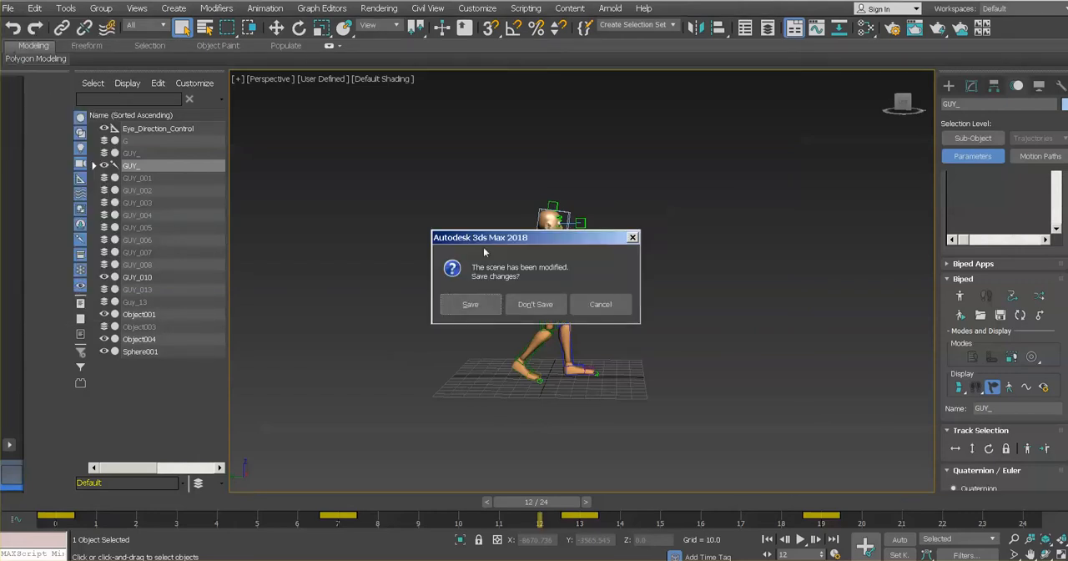
{"action": "left_click", "coordinate": [599, 305]}
- Open the 3dsMax_Character_Rig scene from the Character Walk folder, discarding changes to the current scene and dismissing the obsolete-file notice
{"action": "left_click", "coordinate": [8, 9]}
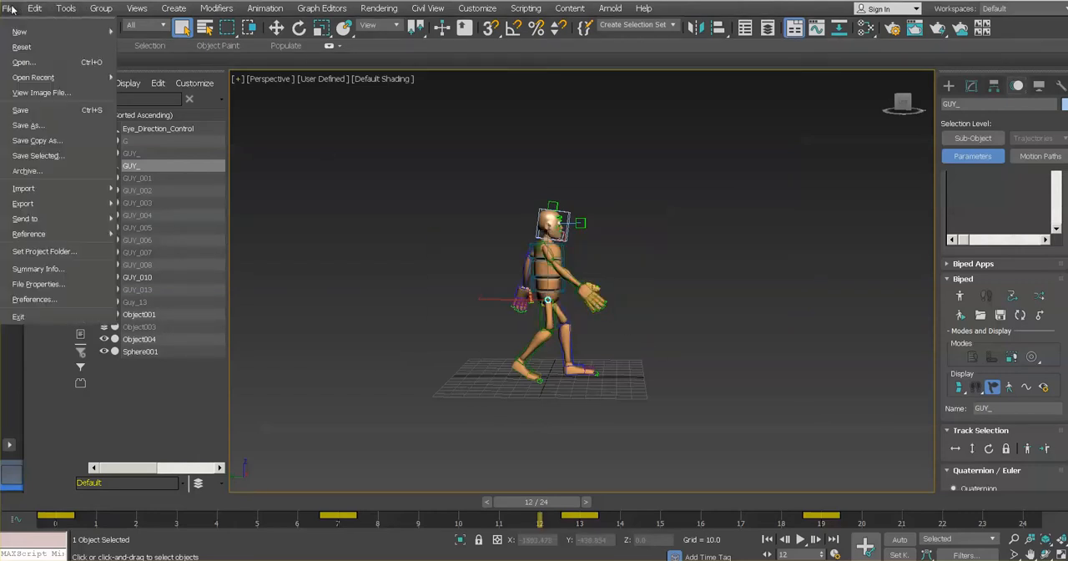
{"action": "left_click", "coordinate": [31, 61]}
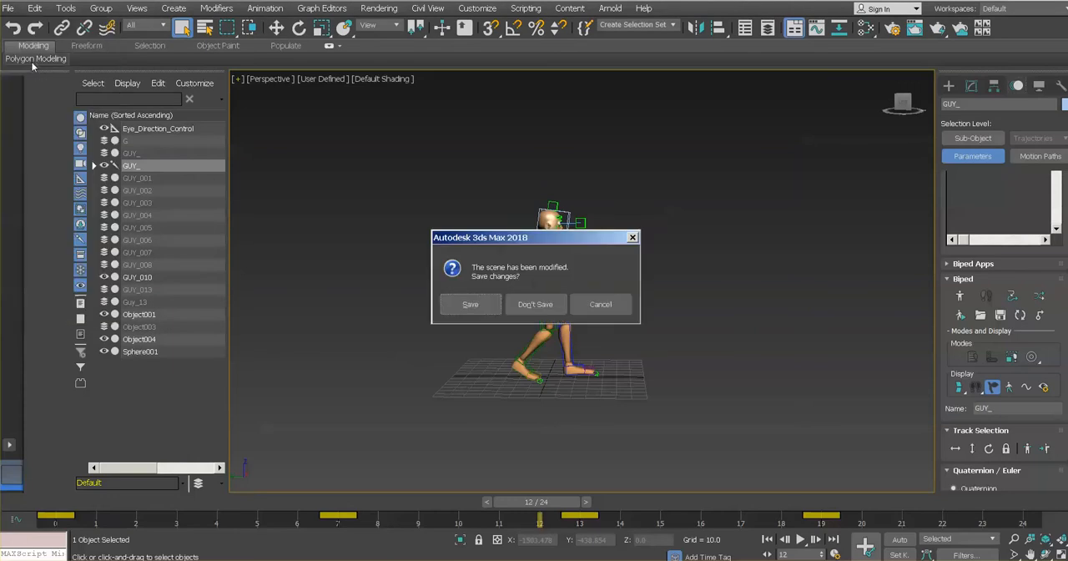
{"action": "left_click", "coordinate": [534, 305]}
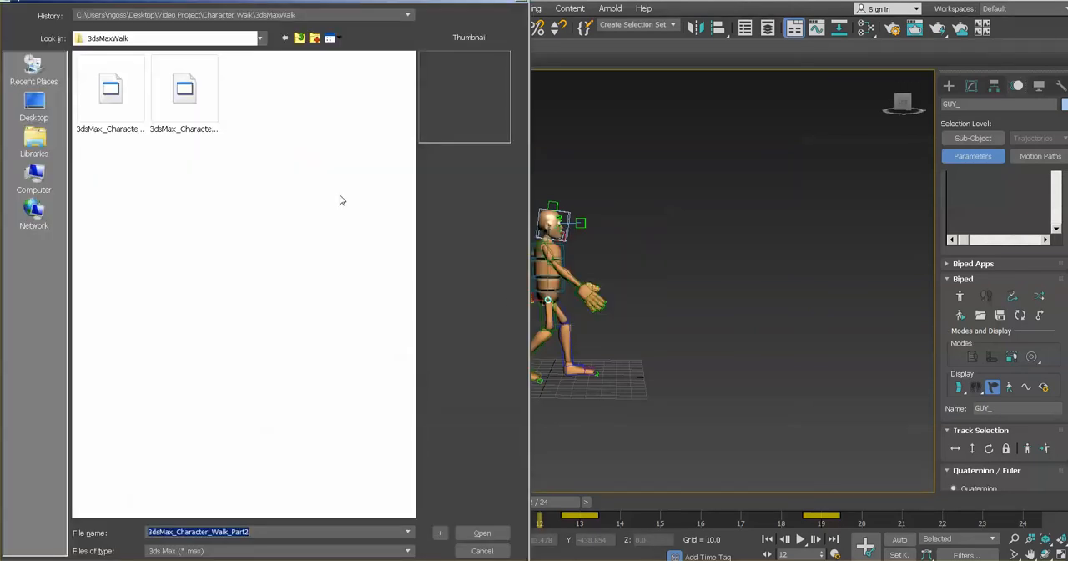
{"action": "left_click", "coordinate": [300, 37]}
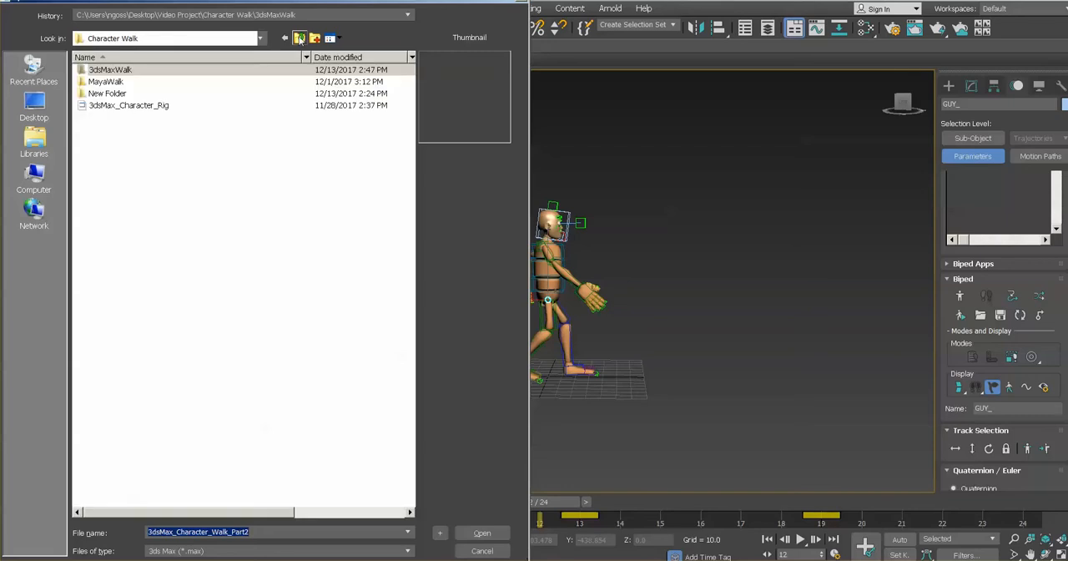
{"action": "left_click", "coordinate": [155, 104]}
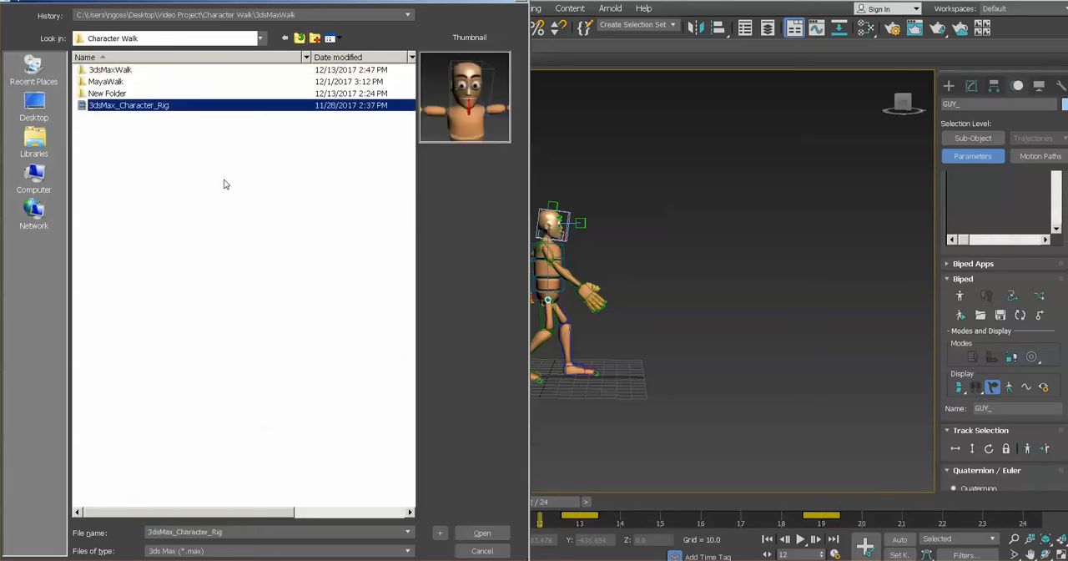
{"action": "left_click", "coordinate": [484, 533]}
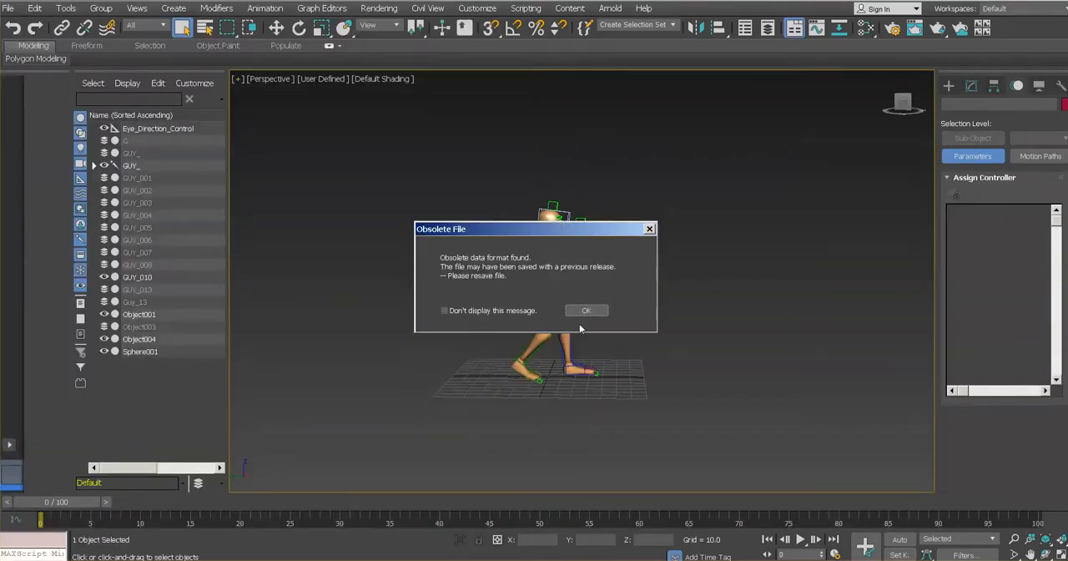
{"action": "left_click", "coordinate": [578, 312]}
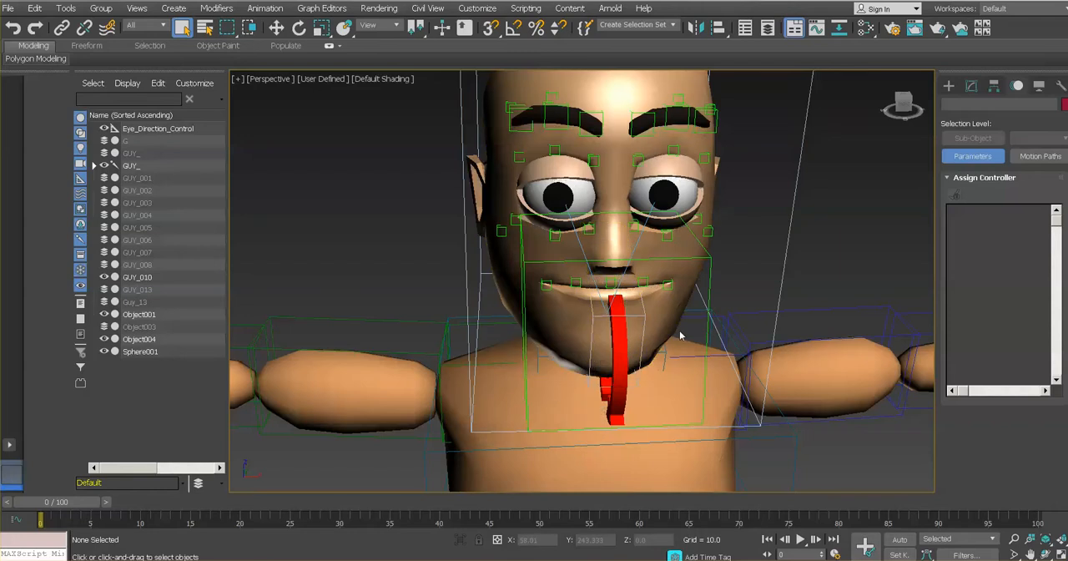
- Frame the whole character rig and play the timeline briefly to check it for animation
{"action": "scroll", "coordinate": [682, 334], "scroll_direction": "down", "scroll_amount": 5}
{"action": "middle_click_drag", "start_coordinate": [680, 335], "coordinate": [547, 173]}
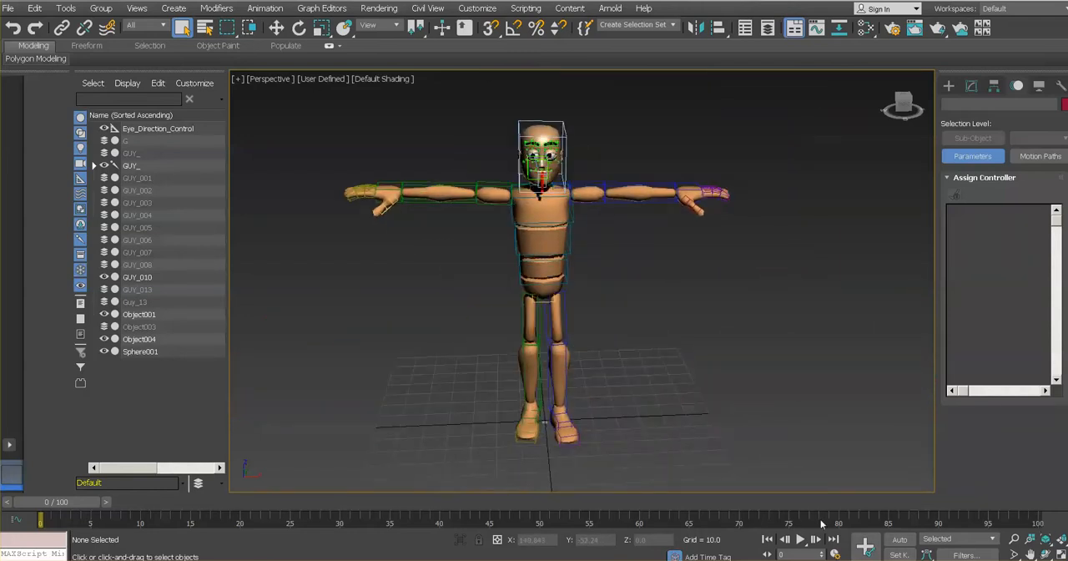
{"action": "left_click", "coordinate": [800, 540]}
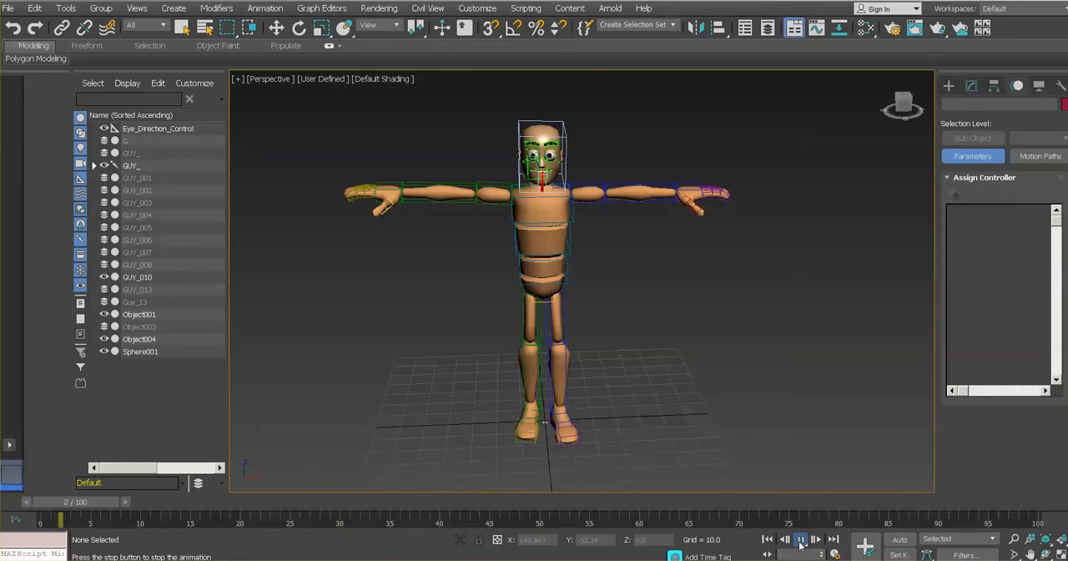
{"action": "left_click", "coordinate": [801, 540]}
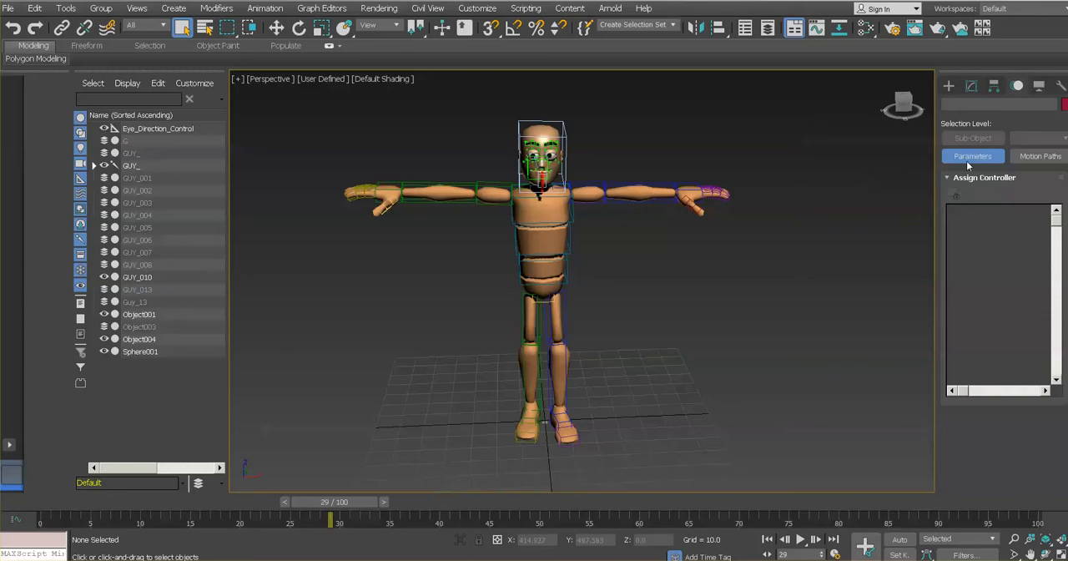
- Select the GUY_ biped and open its Motion Mixer
{"action": "left_click", "coordinate": [138, 166]}
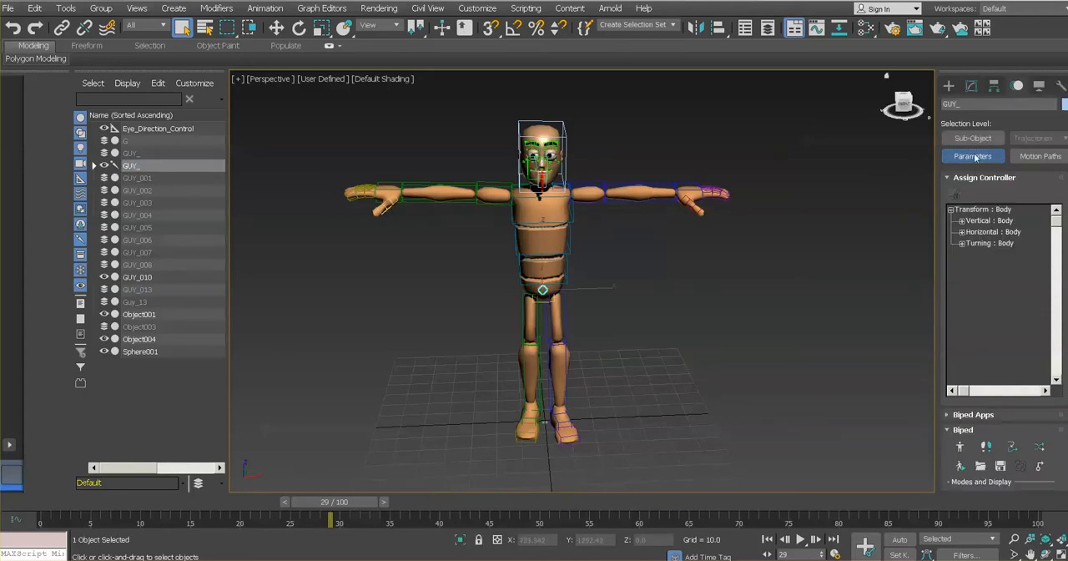
{"action": "left_click", "coordinate": [947, 414]}
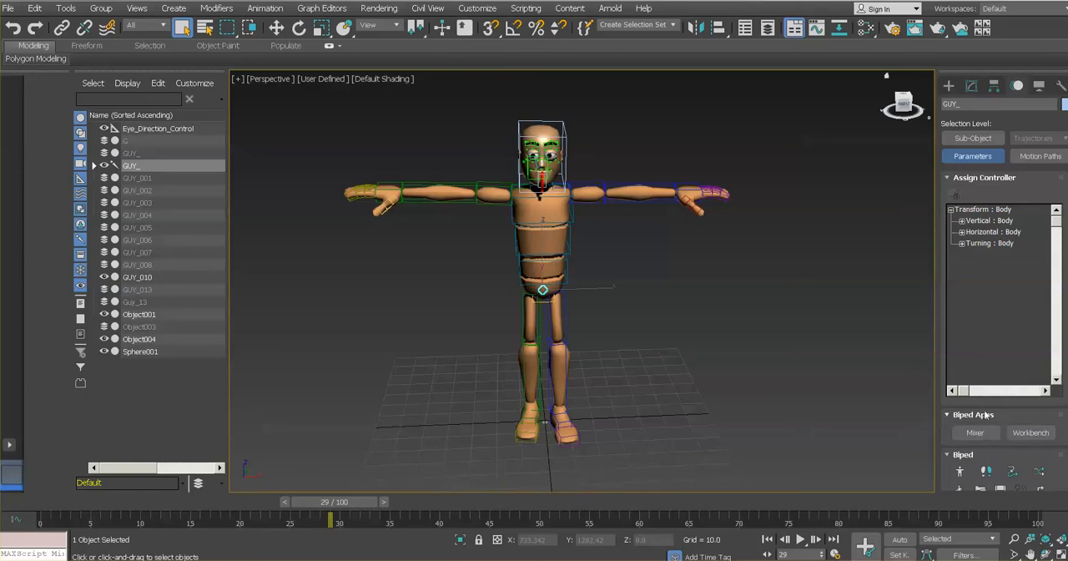
{"action": "left_click", "coordinate": [948, 178]}
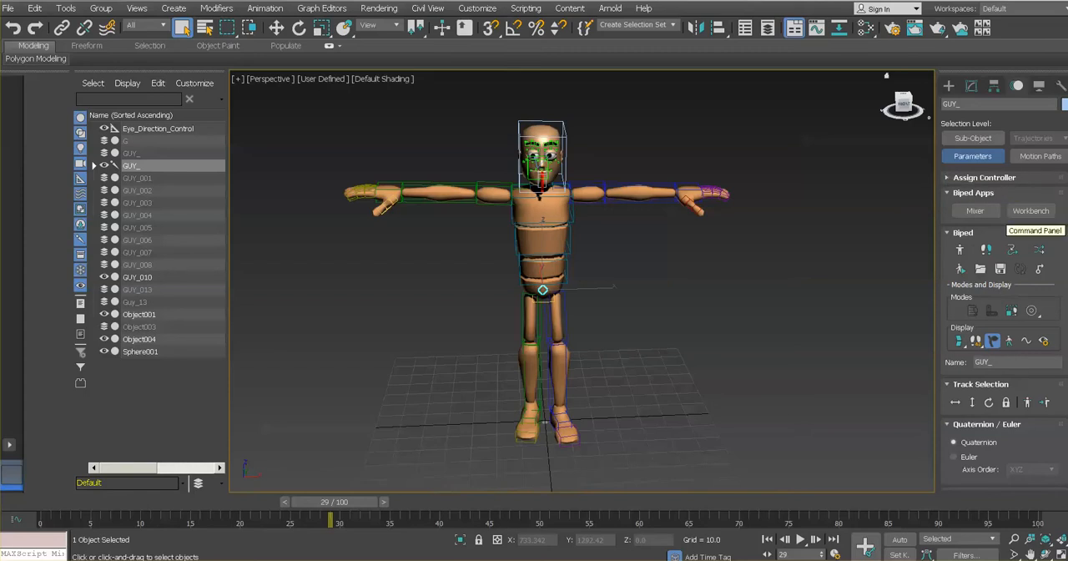
{"action": "left_click_drag", "start_coordinate": [1067, 227], "coordinate": [1066, 236]}
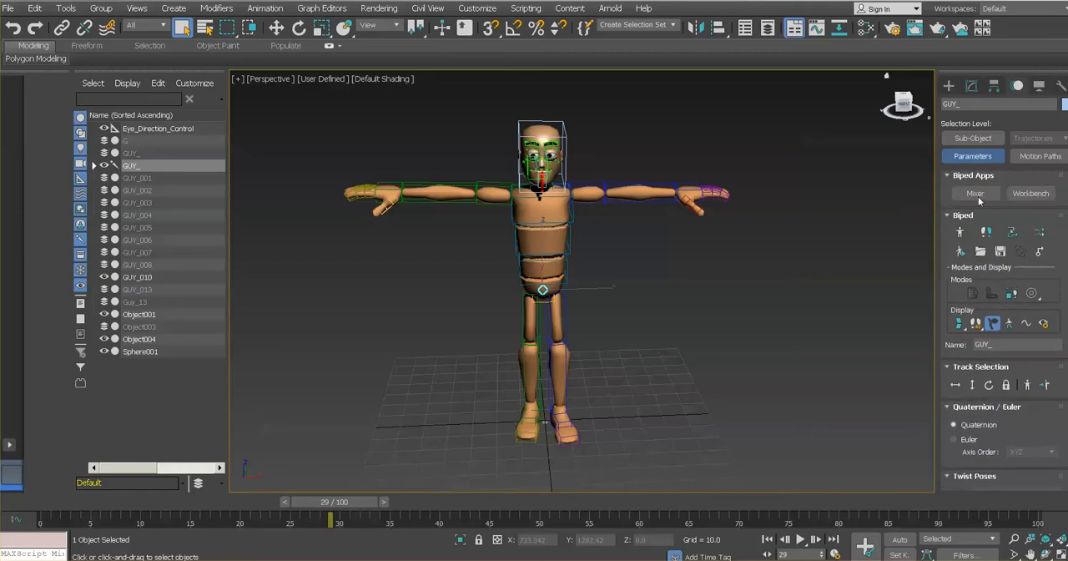
{"action": "left_click", "coordinate": [975, 194]}
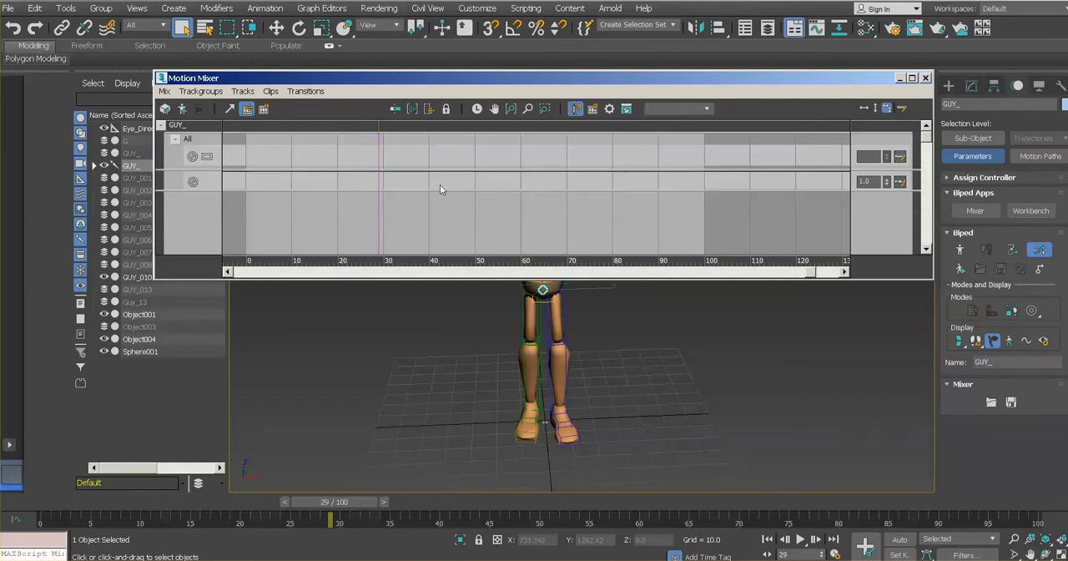
- Return to frame 0 and load Walk.bip from file as a new clip on the biped's upper mixer track
{"action": "left_click_drag", "start_coordinate": [338, 503], "coordinate": [59, 503]}
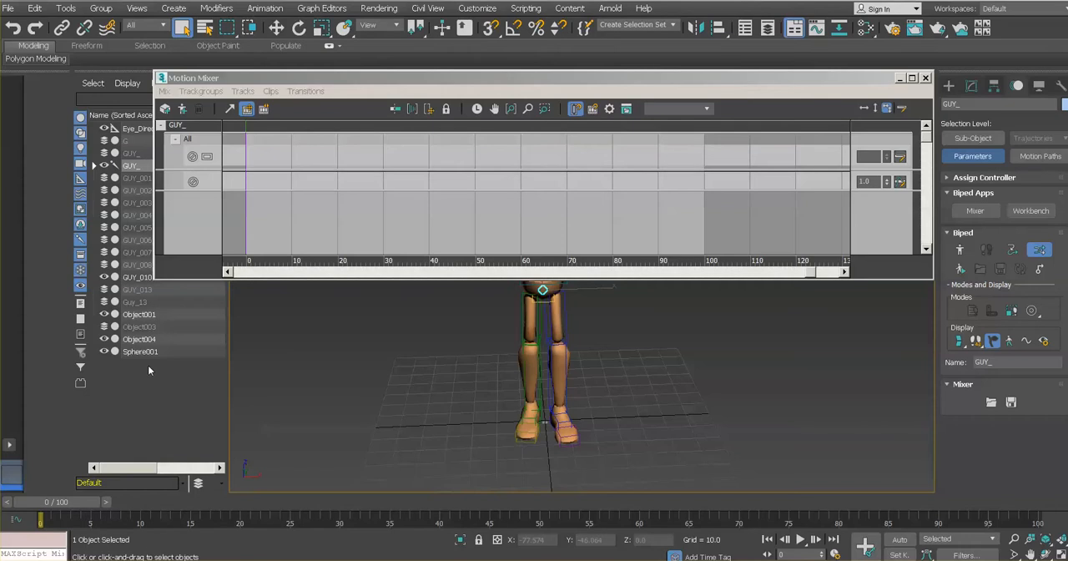
{"action": "right_click", "coordinate": [264, 157]}
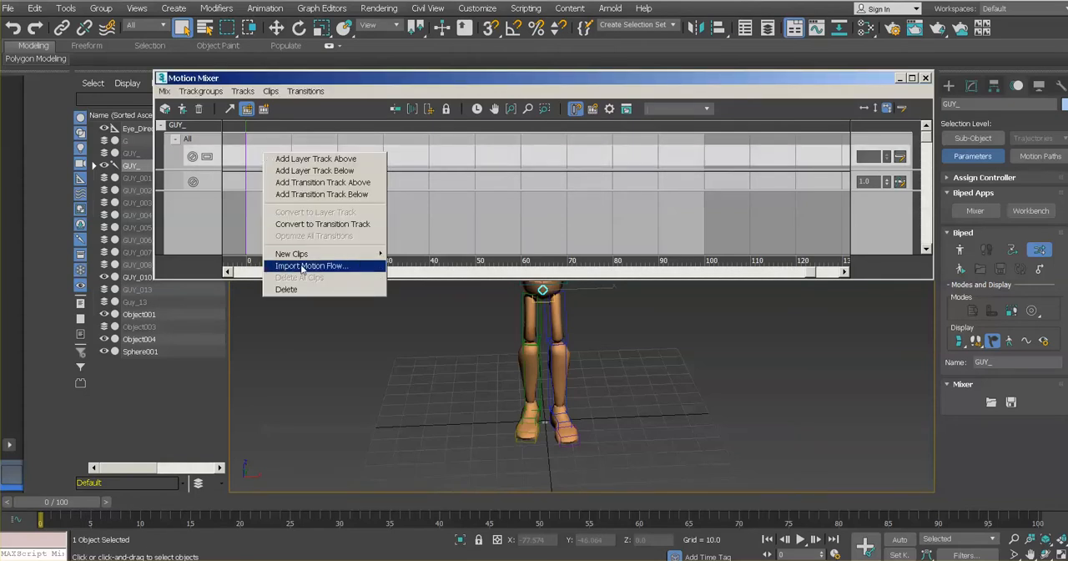
{"action": "mouse_move", "coordinate": [303, 261]}
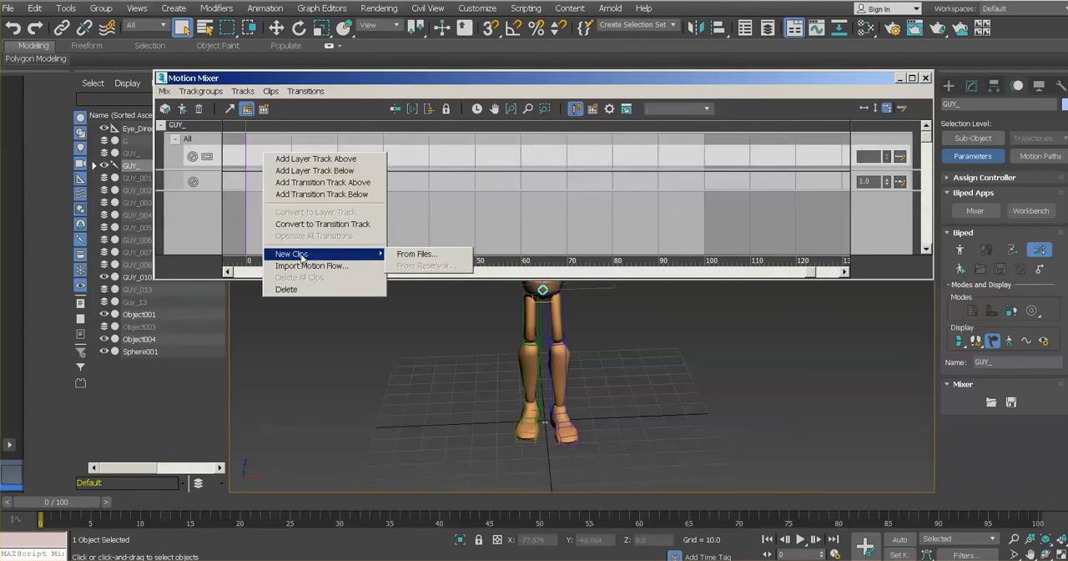
{"action": "left_click", "coordinate": [415, 254]}
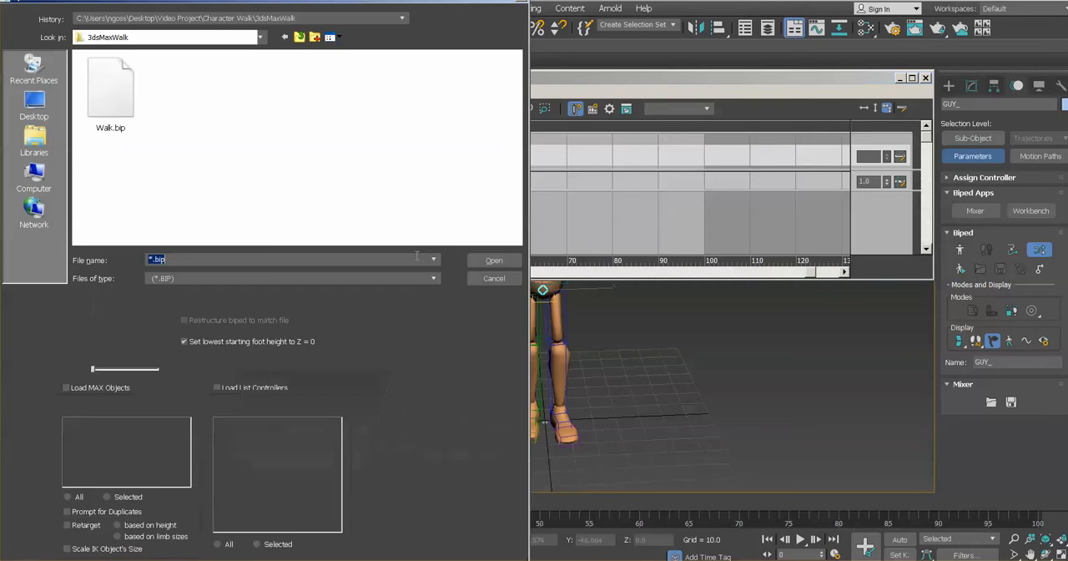
{"action": "left_click", "coordinate": [109, 90]}
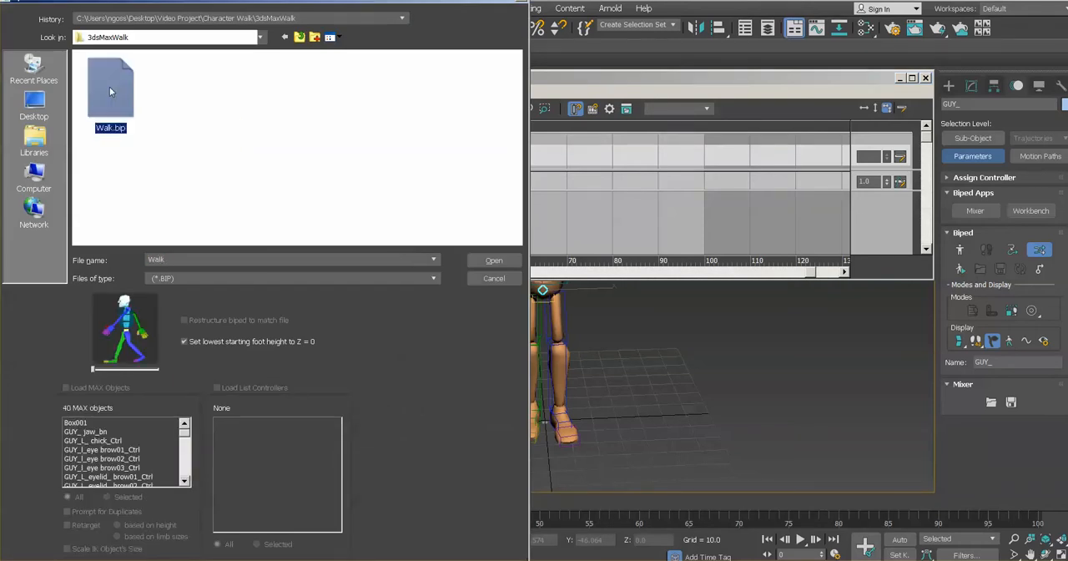
{"action": "left_click", "coordinate": [494, 261]}
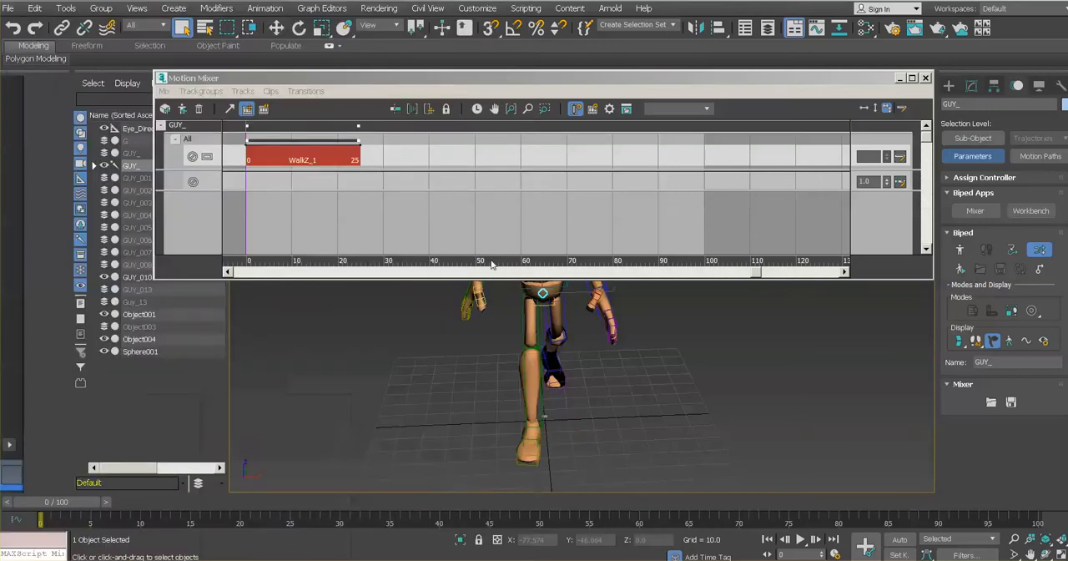
- Close the Motion Mixer and play the timeline to review the imported walk on the character
{"action": "left_click", "coordinate": [929, 78]}
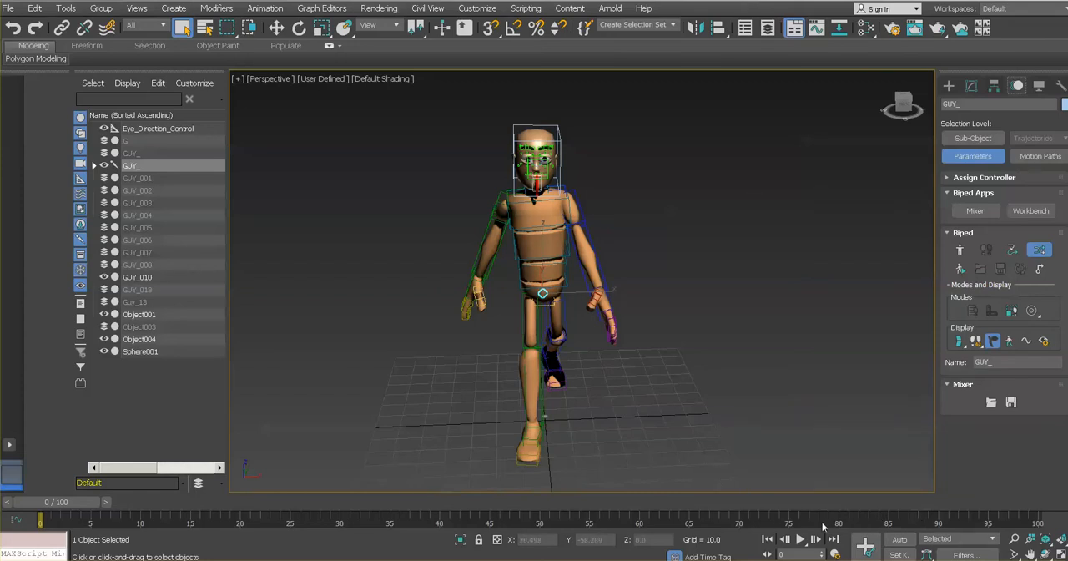
{"action": "left_click", "coordinate": [800, 539]}
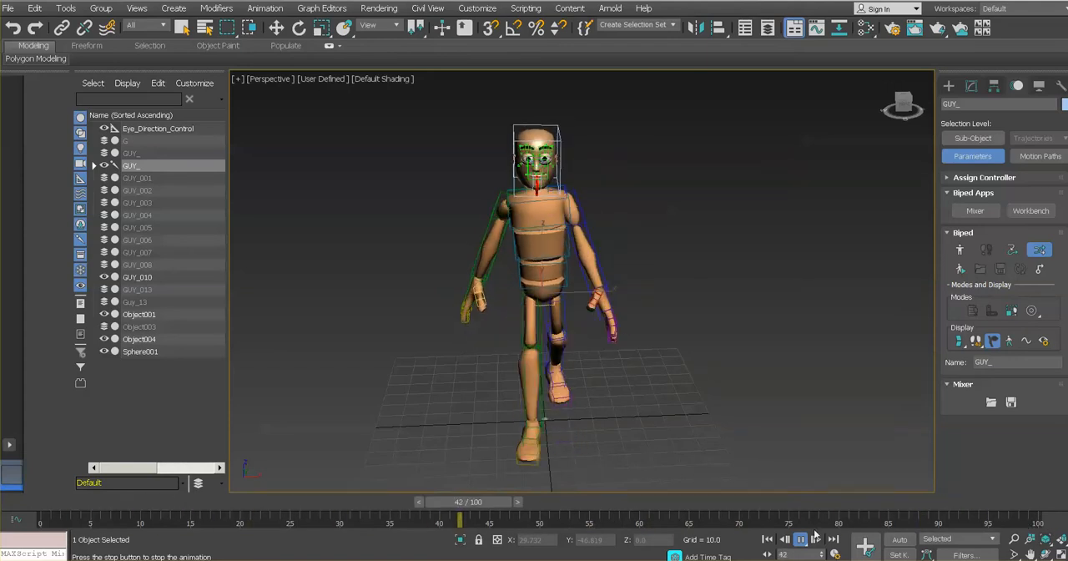
{"action": "left_click", "coordinate": [800, 540]}
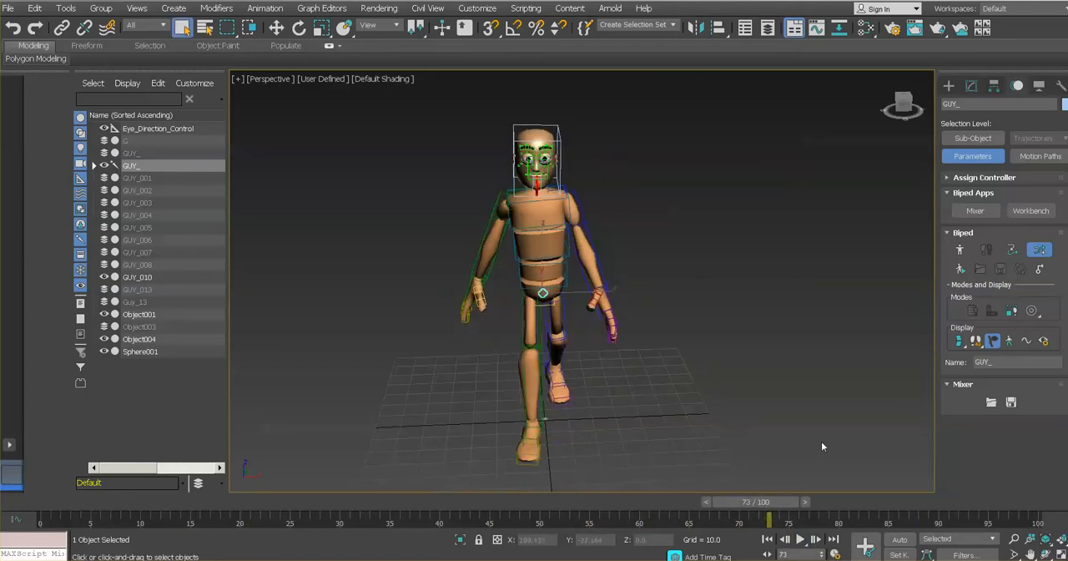
- Reopen the biped's Motion Mixer, load Walk.bip as a second clip on the upper track, and butt it against the first at frame 25
{"action": "left_click", "coordinate": [974, 211]}
{"action": "right_click", "coordinate": [397, 159]}
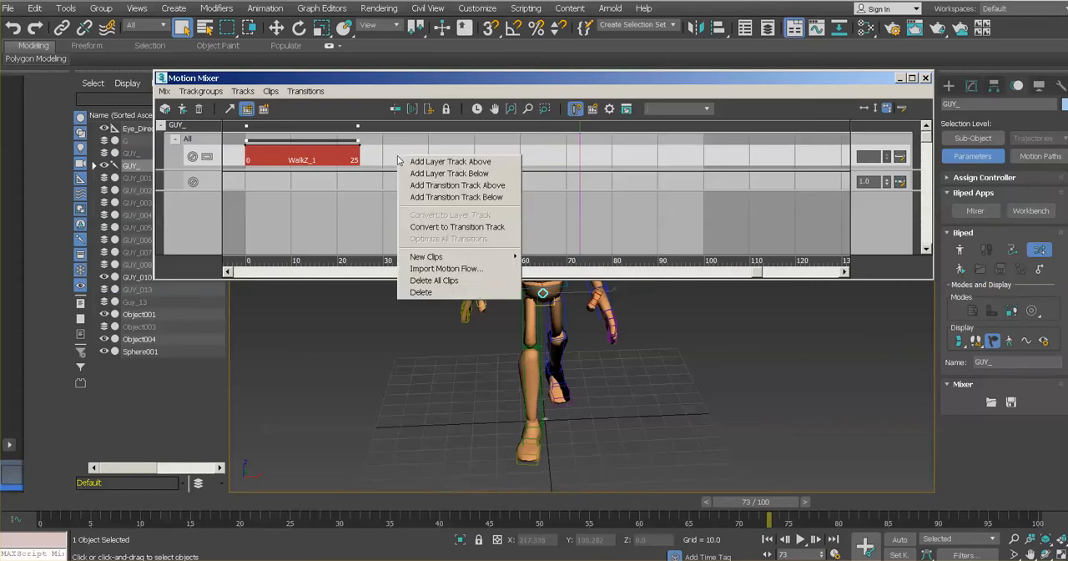
{"action": "mouse_move", "coordinate": [434, 252]}
{"action": "left_click", "coordinate": [540, 260]}
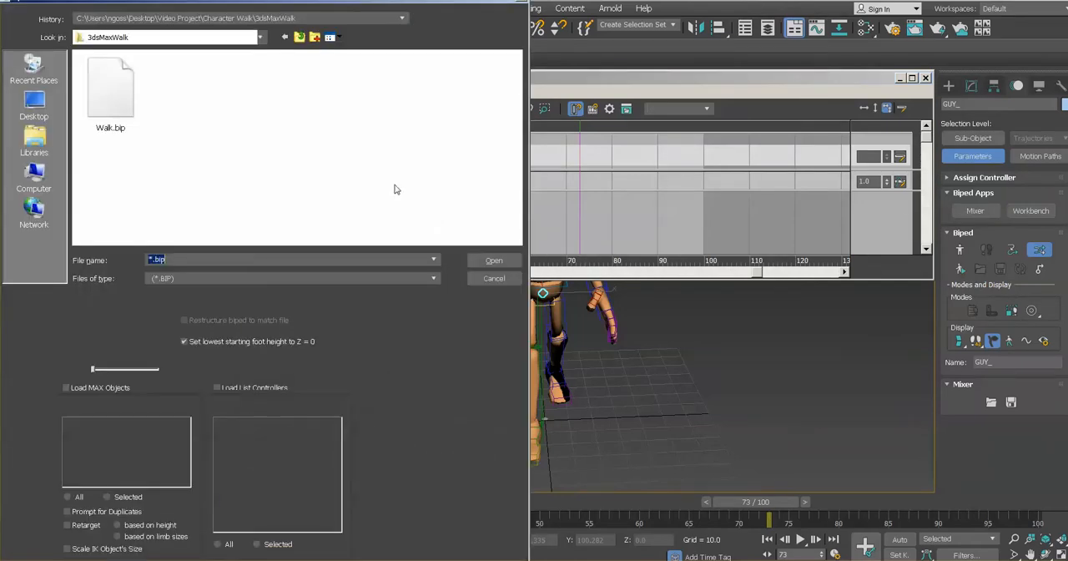
{"action": "double_click", "coordinate": [108, 96]}
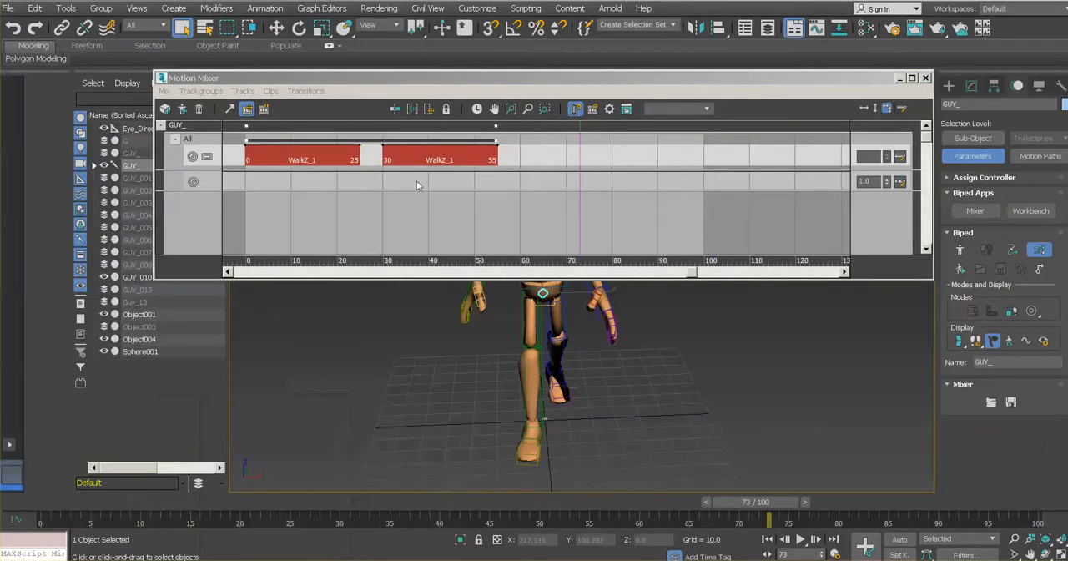
{"action": "left_click_drag", "start_coordinate": [405, 159], "coordinate": [382, 159]}
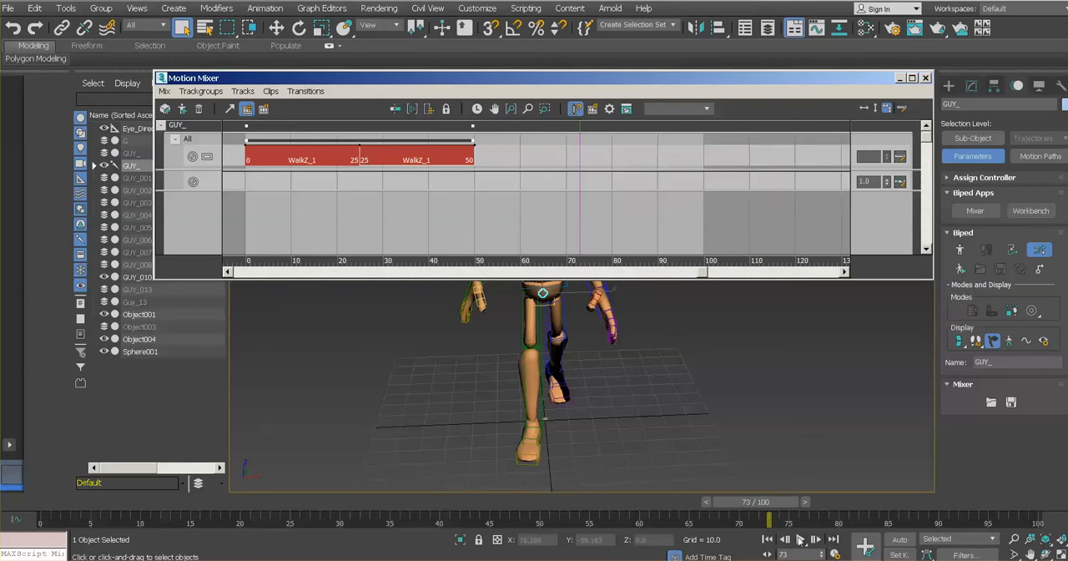
- With the timeline playing, load Walk.bip as a third clip on the same mixer track and slide it to start at frame 50
{"action": "left_click", "coordinate": [799, 539]}
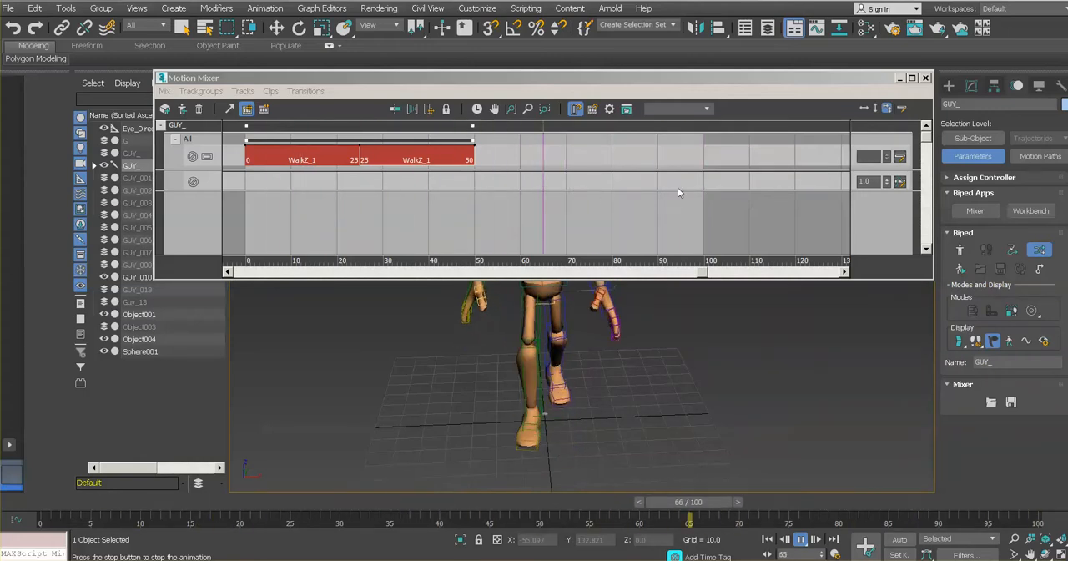
{"action": "left_click_drag", "start_coordinate": [677, 80], "coordinate": [657, 66]}
{"action": "right_click", "coordinate": [490, 140]}
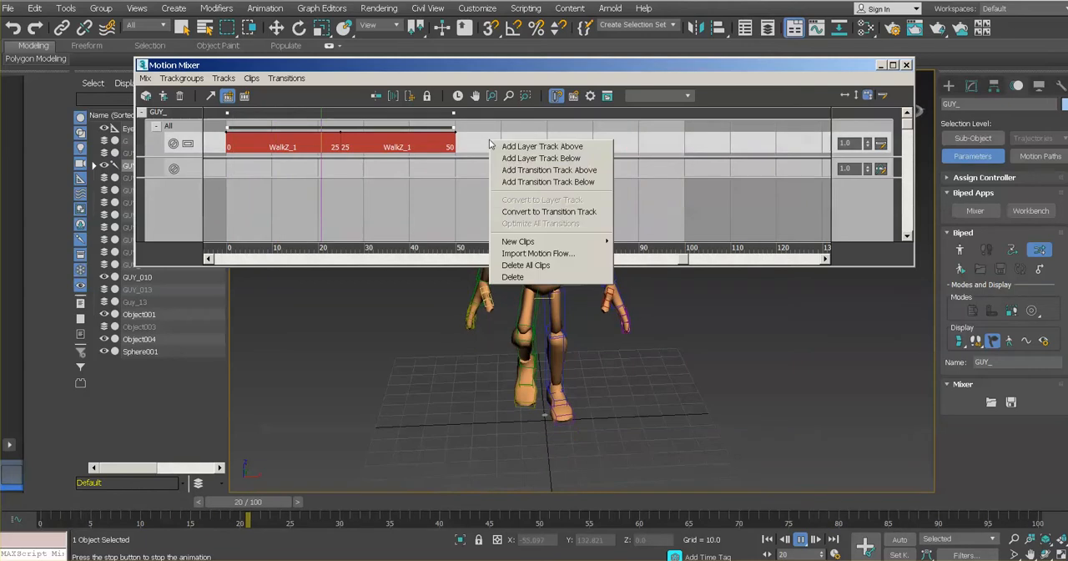
{"action": "mouse_move", "coordinate": [555, 241]}
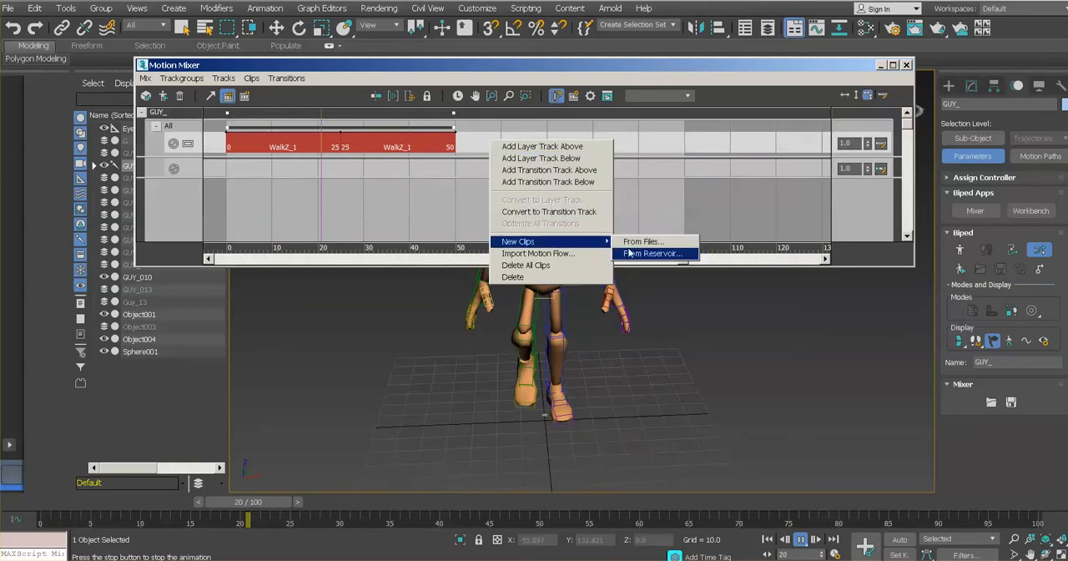
{"action": "left_click", "coordinate": [641, 241]}
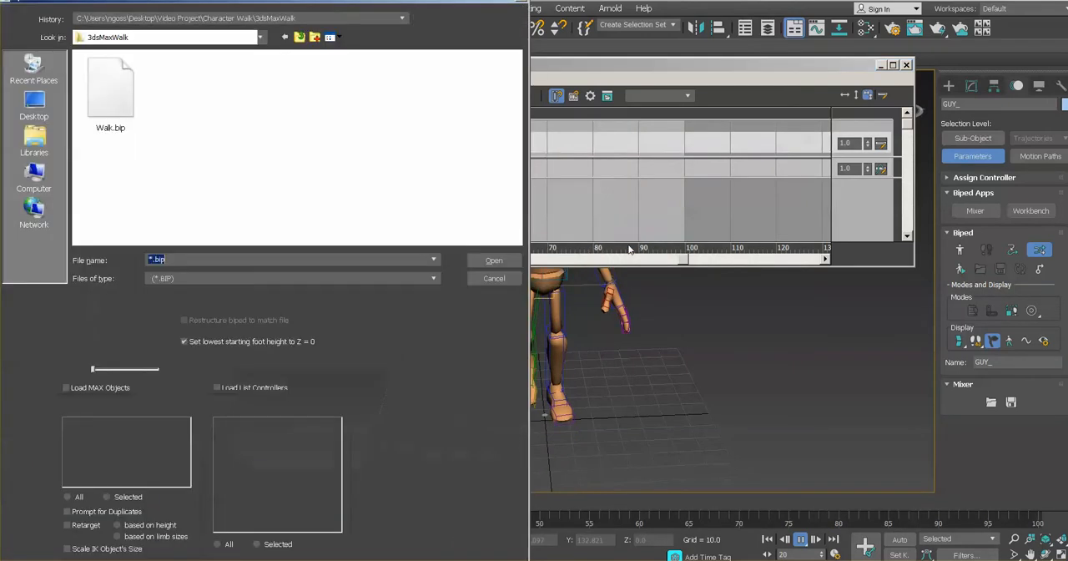
{"action": "double_click", "coordinate": [129, 107]}
{"action": "left_click", "coordinate": [482, 147]}
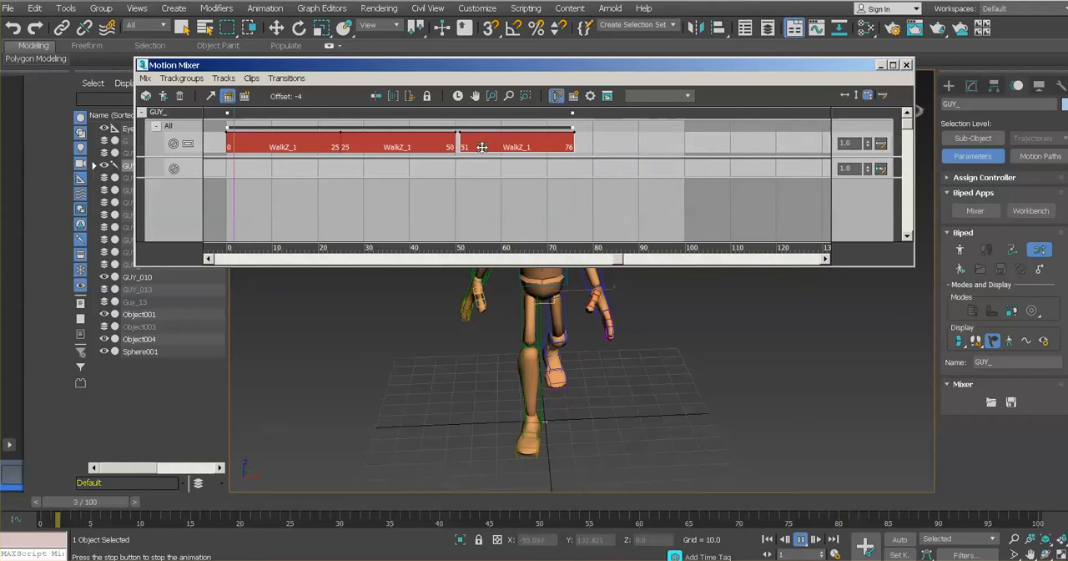
{"action": "left_click_drag", "start_coordinate": [482, 147], "coordinate": [476, 147]}
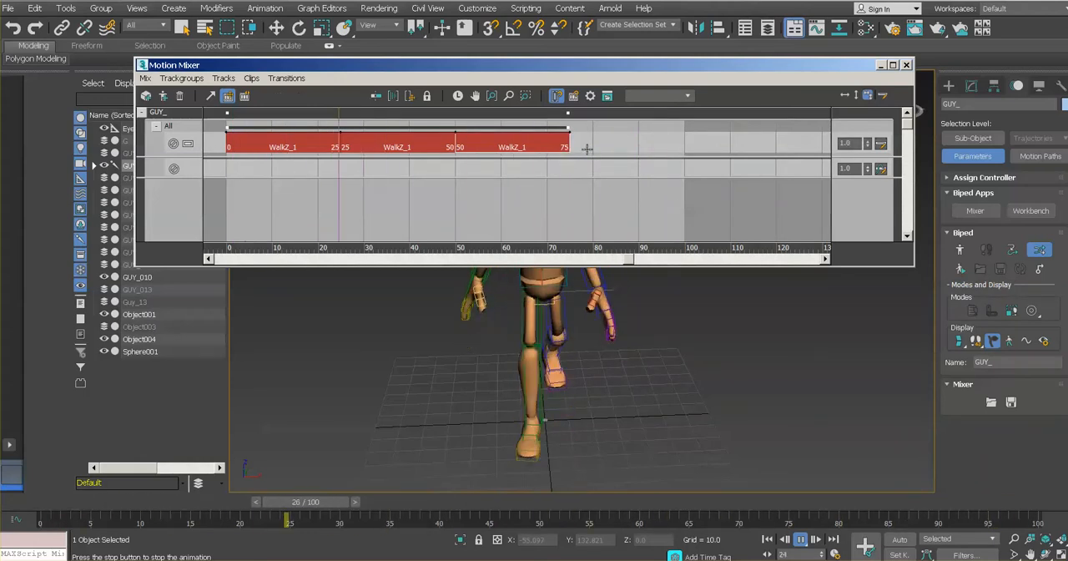
- Load Walk.bip as a fourth clip on the track and slide it to span frames 75 to 100
{"action": "right_click", "coordinate": [589, 148]}
{"action": "mouse_move", "coordinate": [634, 250]}
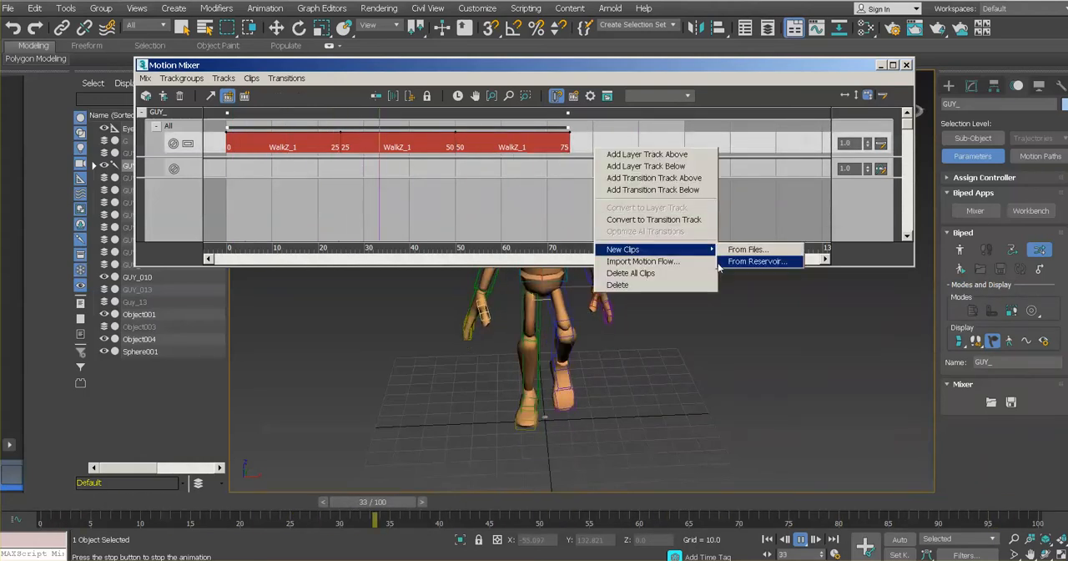
{"action": "left_click", "coordinate": [734, 249]}
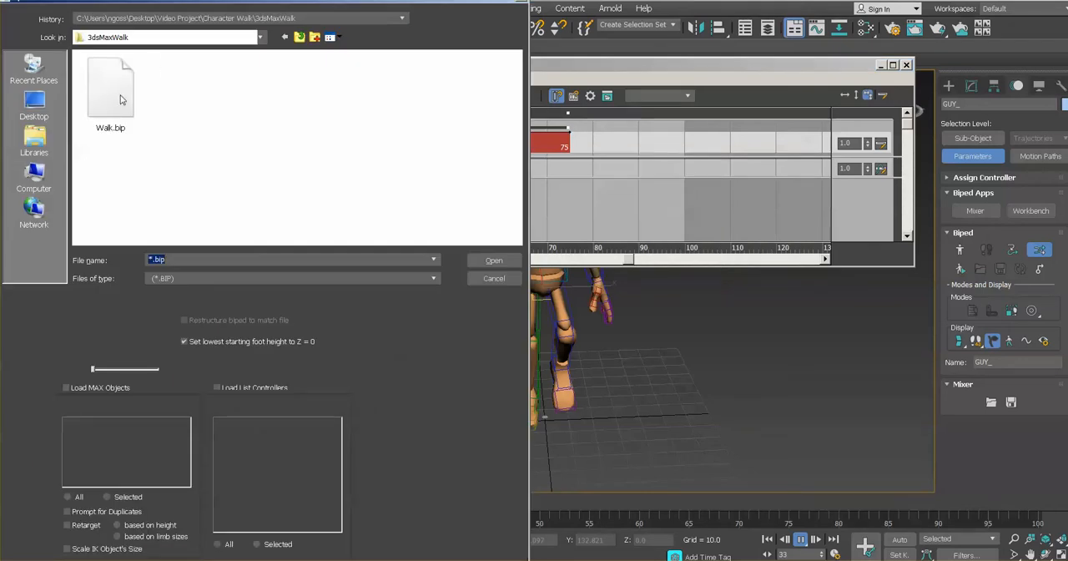
{"action": "left_click", "coordinate": [114, 96]}
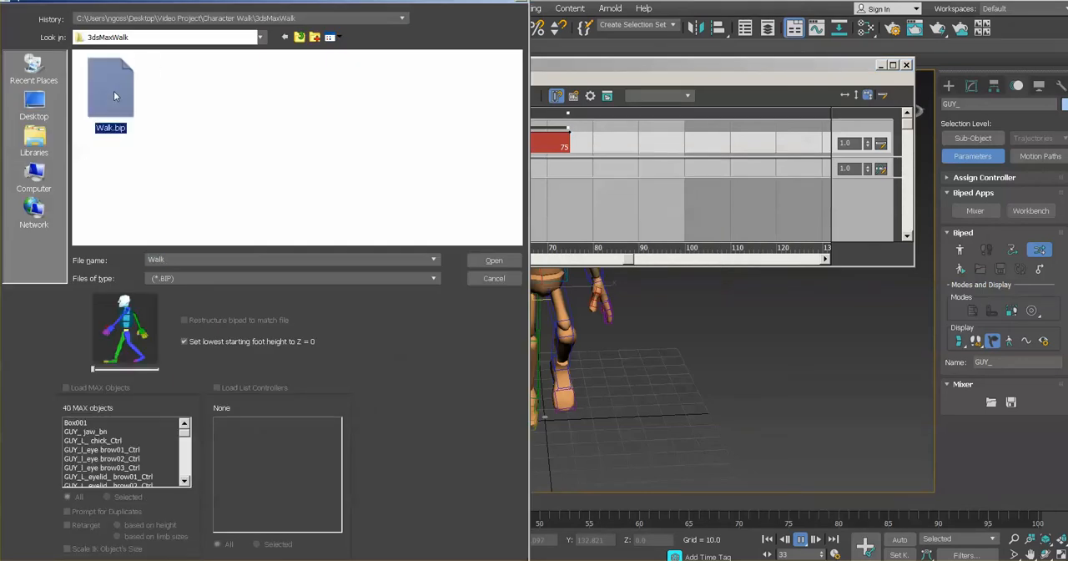
{"action": "left_click", "coordinate": [493, 260]}
{"action": "left_click_drag", "start_coordinate": [612, 144], "coordinate": [590, 142]}
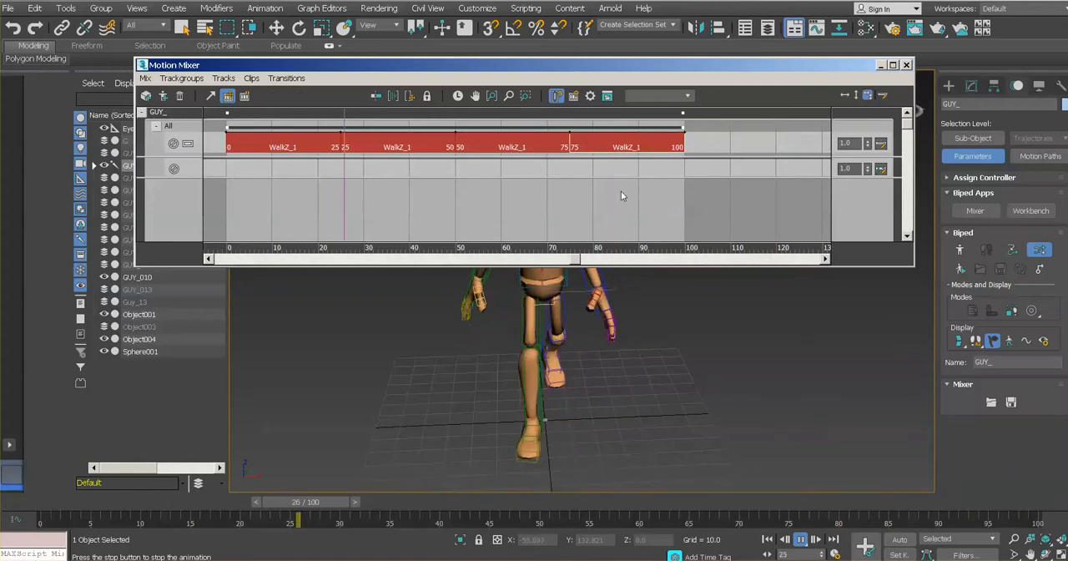
- Close the Motion Mixer, watch the repeated walk cycle on the character, and stop playback
{"action": "left_click", "coordinate": [906, 64]}
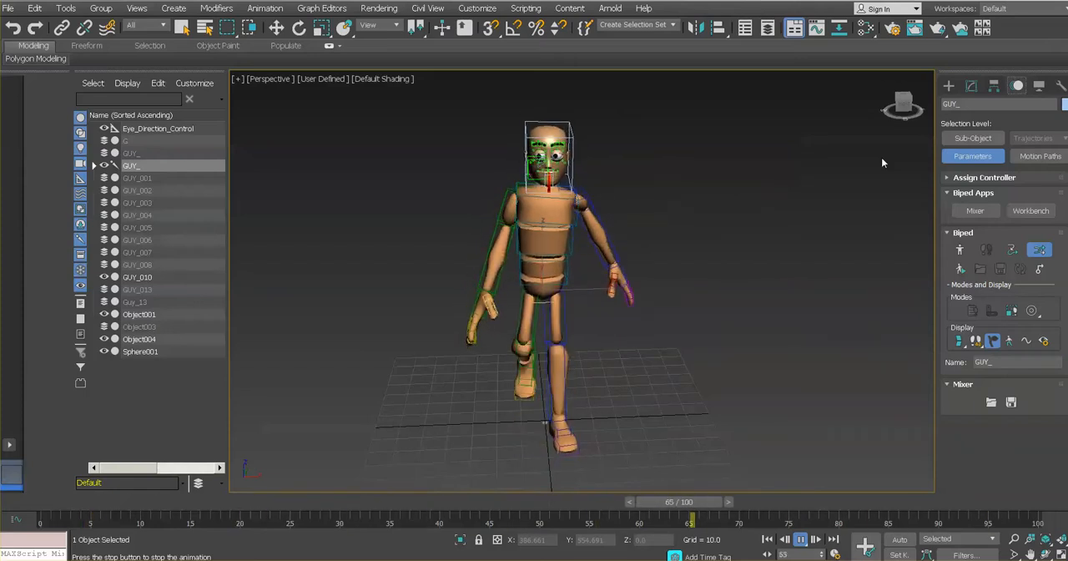
{"action": "right_click", "coordinate": [881, 156]}
{"action": "left_click", "coordinate": [674, 165]}
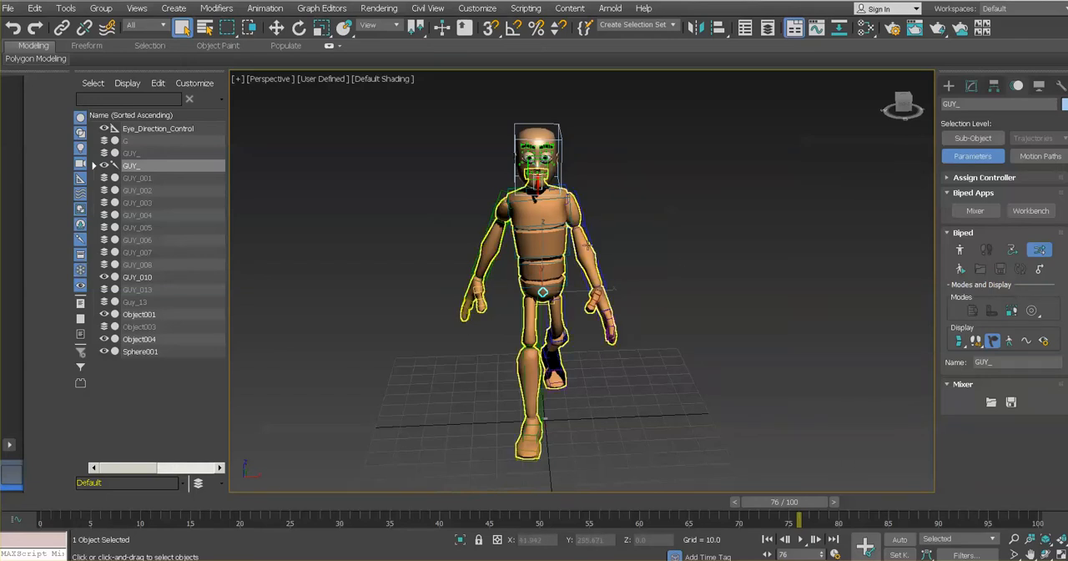
- Clear the selection and create a small Dummy helper on the ground in front of the walking character
{"action": "left_click", "coordinate": [435, 219]}
{"action": "middle_click_drag", "start_coordinate": [554, 331], "coordinate": [607, 325], "text": "alt"}
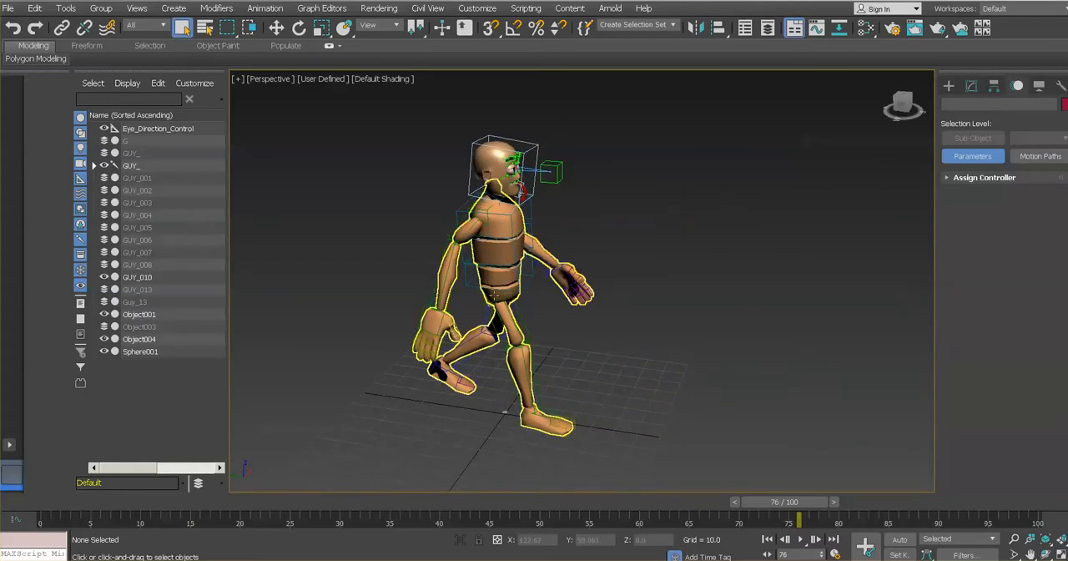
{"action": "middle_click_drag", "start_coordinate": [494, 294], "coordinate": [605, 283], "text": "alt"}
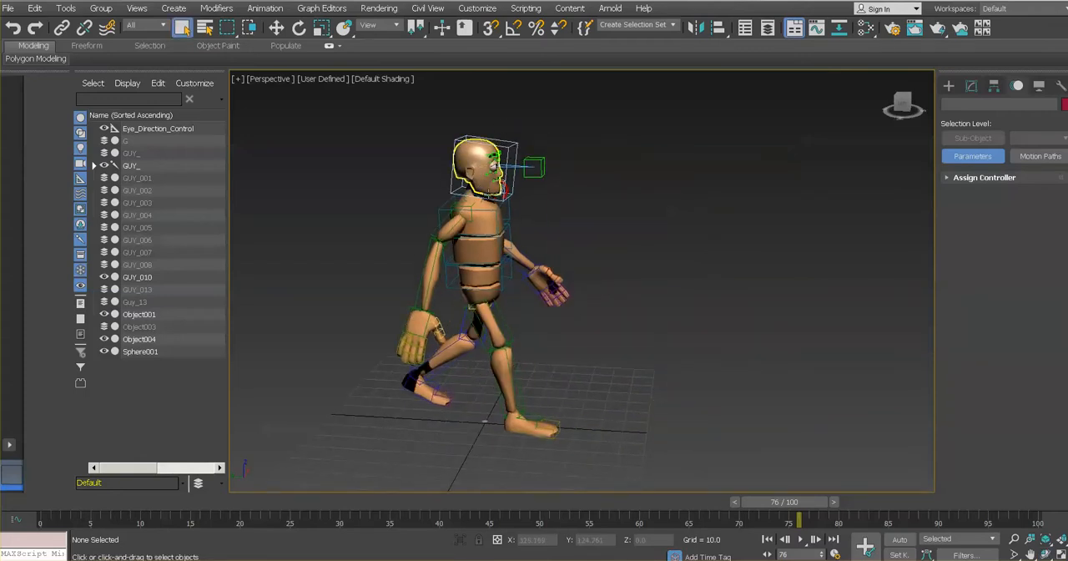
{"action": "left_click", "coordinate": [175, 8]}
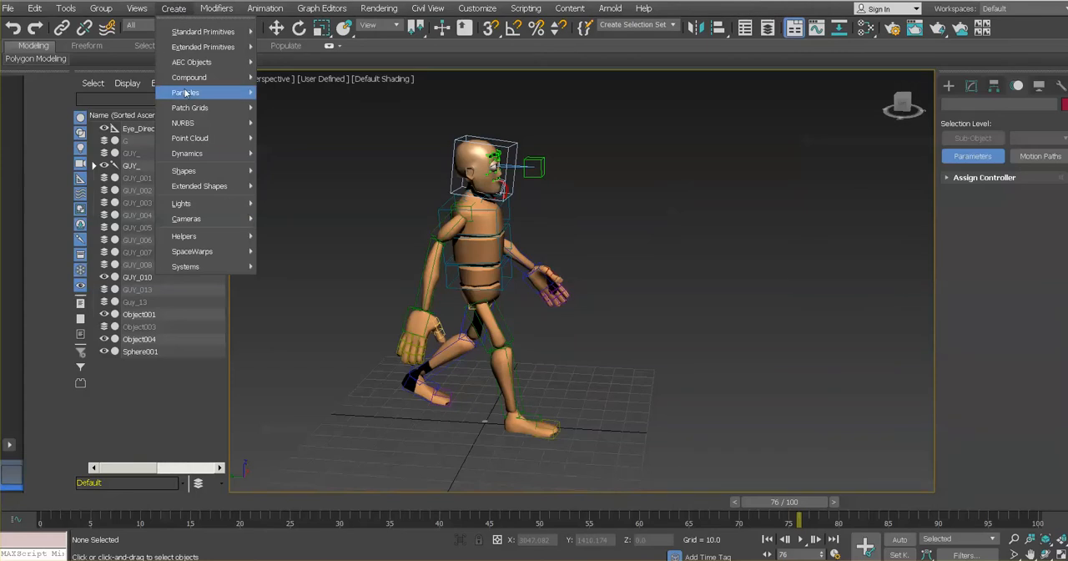
{"action": "mouse_move", "coordinate": [192, 172]}
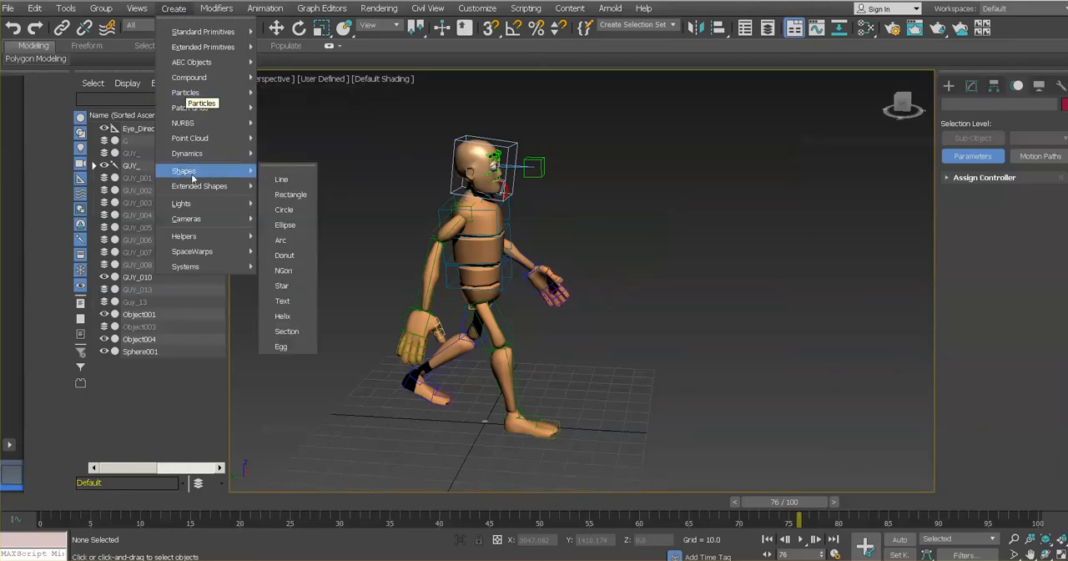
{"action": "mouse_move", "coordinate": [192, 236]}
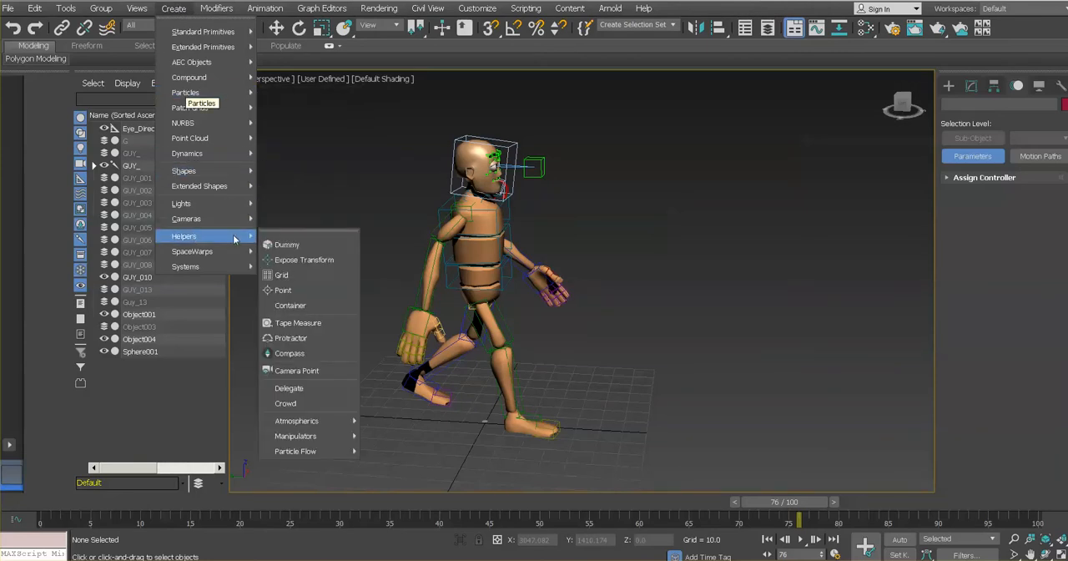
{"action": "left_click", "coordinate": [279, 245]}
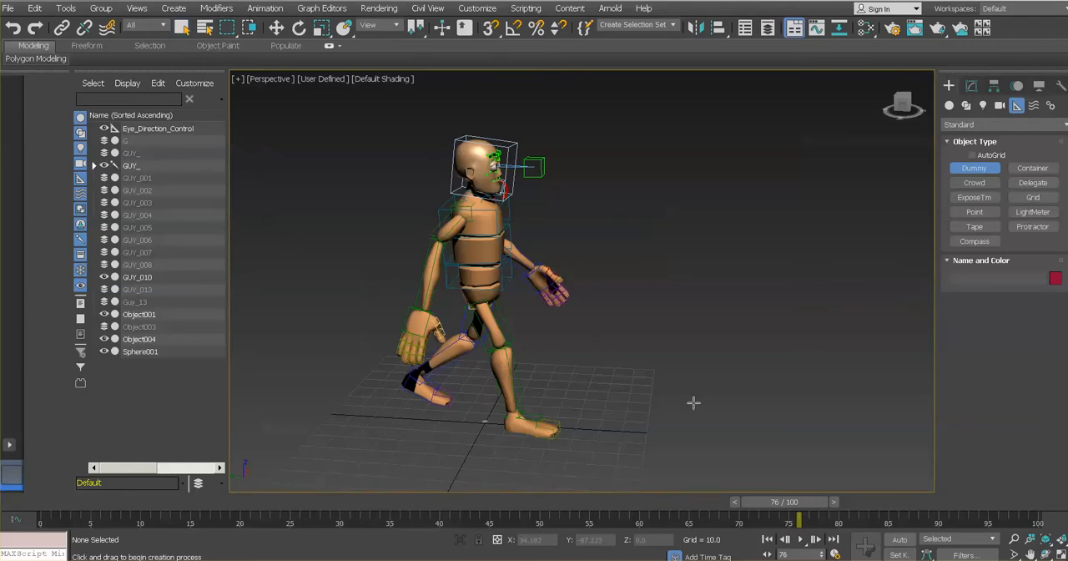
{"action": "left_click_drag", "start_coordinate": [716, 433], "coordinate": [737, 444]}
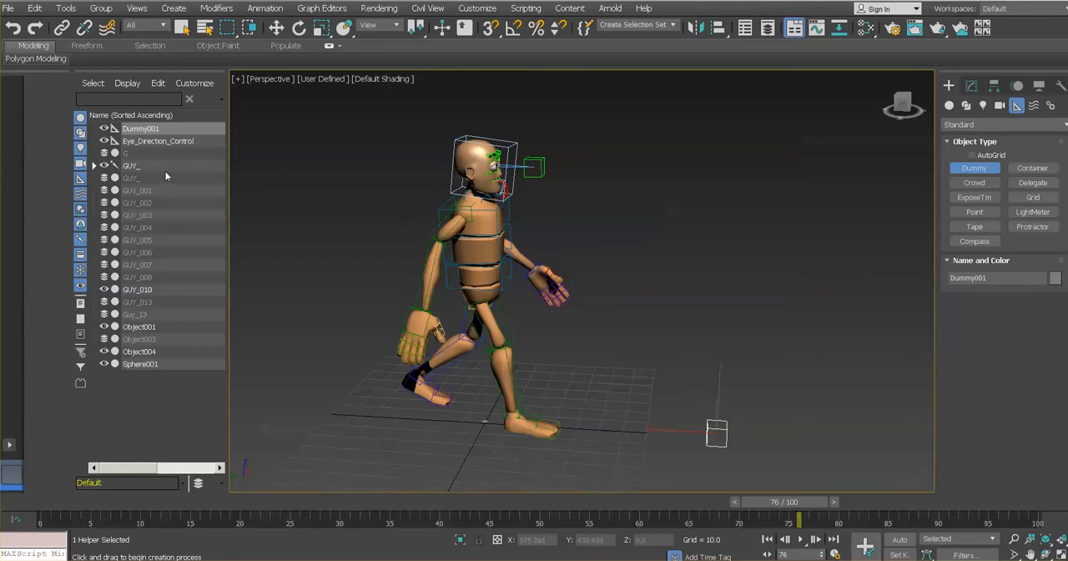
- Select the GUY_ biped and display the perspective viewport in wireframe
{"action": "left_click", "coordinate": [140, 166]}
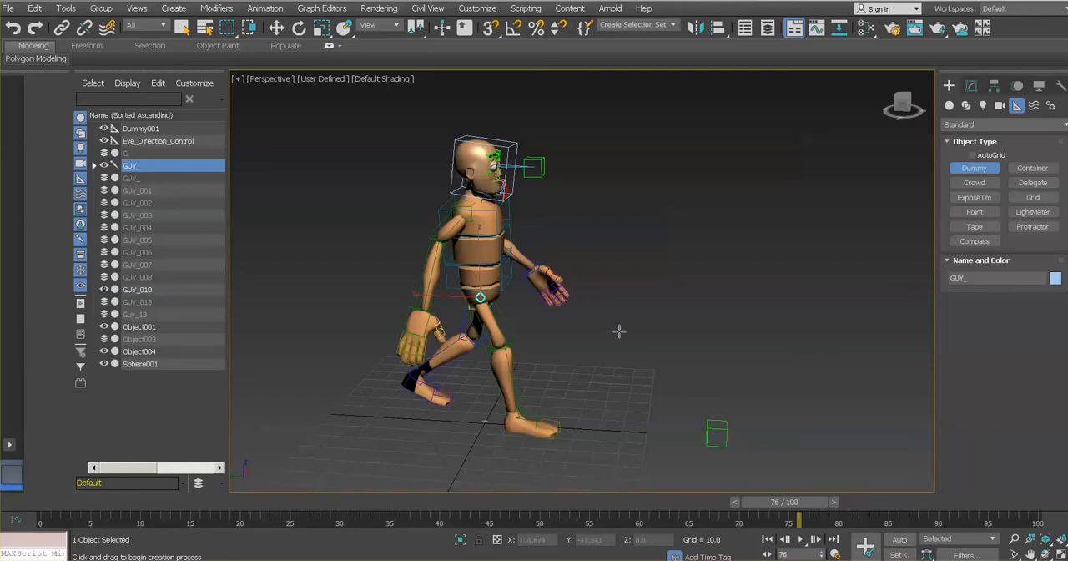
{"action": "left_click", "coordinate": [396, 80]}
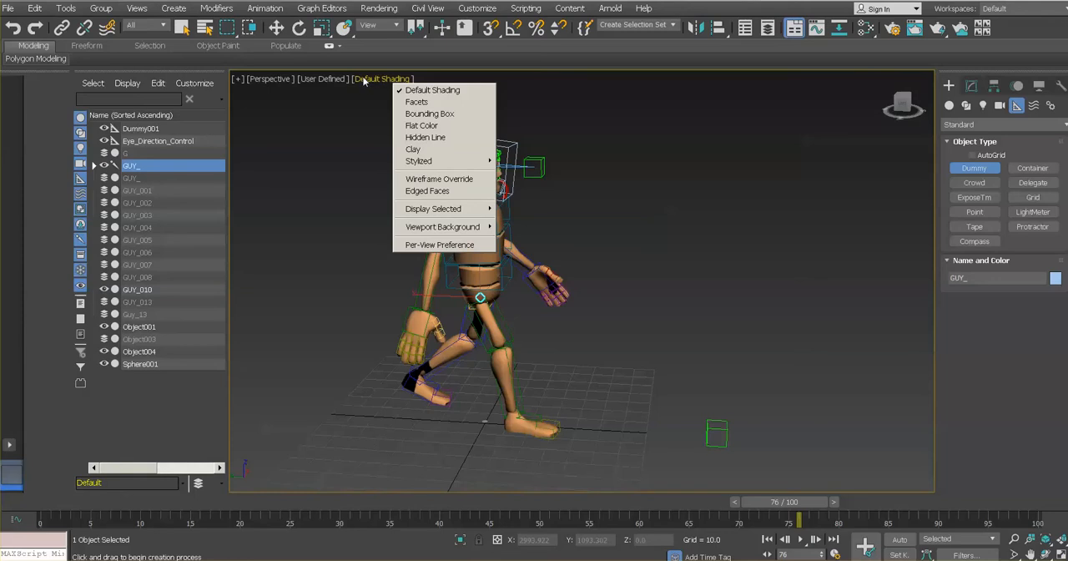
{"action": "left_click", "coordinate": [439, 179]}
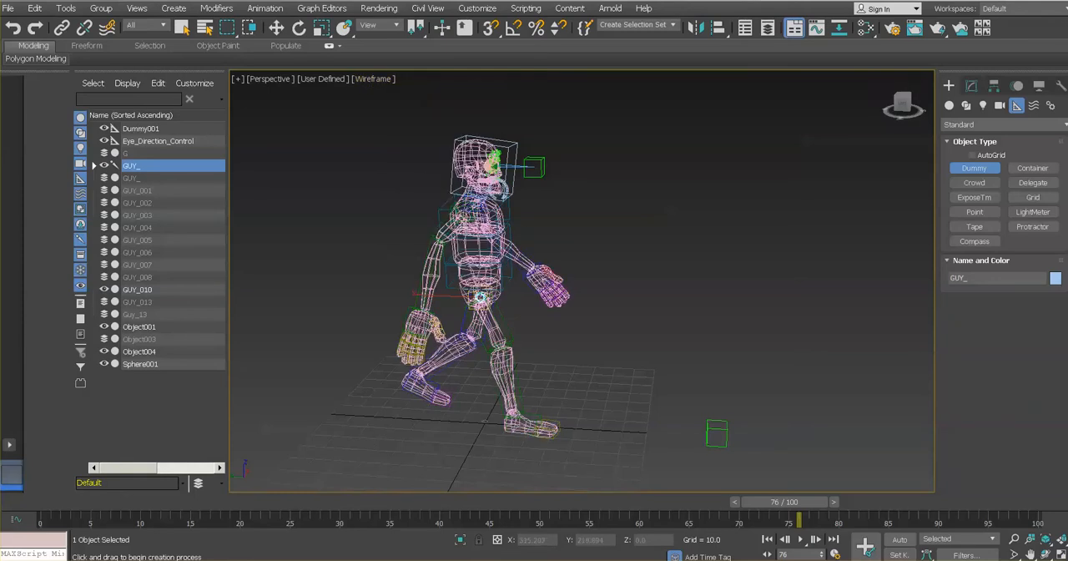
- Link the GUY_ biped to the new dummy as its parent using Select and Link
{"action": "mouse_move", "coordinate": [625, 315]}
{"action": "middle_mouse_down", "text": "alt"}
{"action": "mouse_move", "coordinate": [599, 301]}
{"action": "mouse_move", "coordinate": [630, 320]}
{"action": "middle_mouse_up", "text": "alt"}
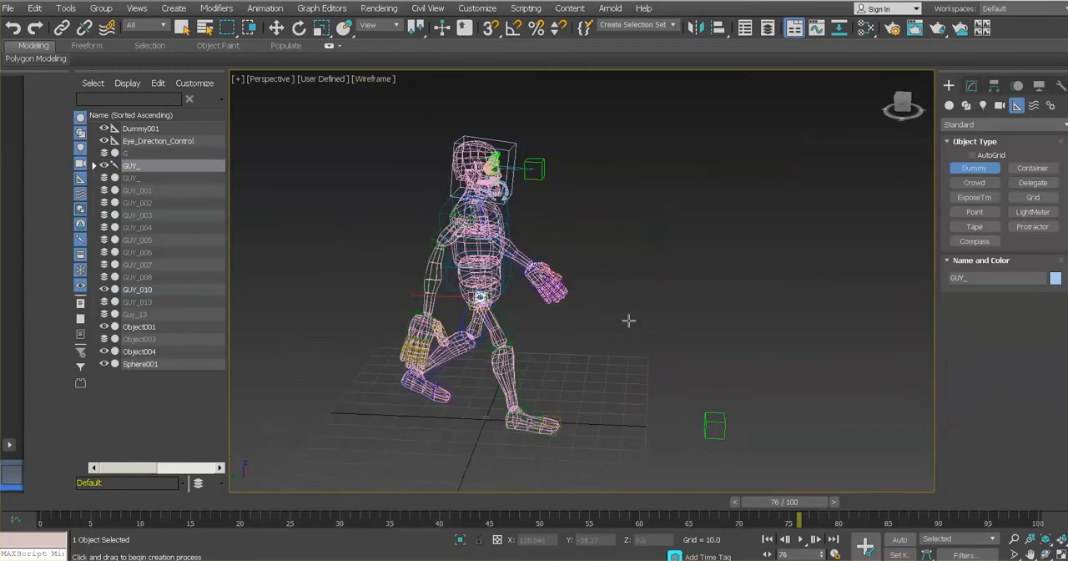
{"action": "key", "text": "ctrl+r"}
{"action": "left_click_drag", "start_coordinate": [653, 317], "coordinate": [582, 247]}
{"action": "middle_click_drag", "start_coordinate": [582, 247], "coordinate": [670, 258]}
{"action": "scroll", "coordinate": [670, 258], "scroll_direction": "up", "scroll_amount": 3}
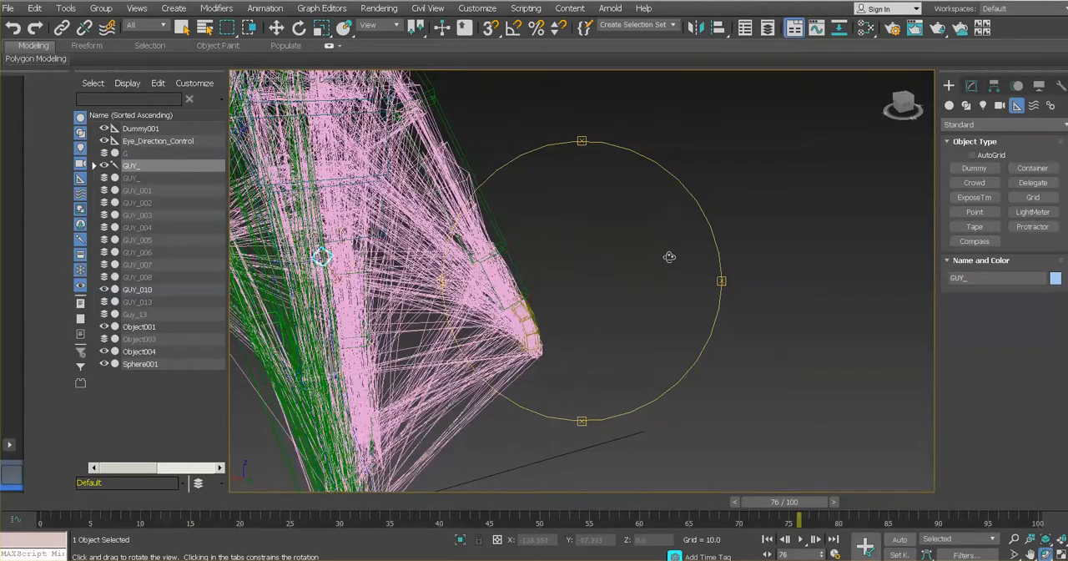
{"action": "middle_click_drag", "start_coordinate": [551, 252], "coordinate": [703, 241]}
{"action": "left_click_drag", "start_coordinate": [704, 241], "coordinate": [678, 233]}
{"action": "right_click", "coordinate": [678, 234]}
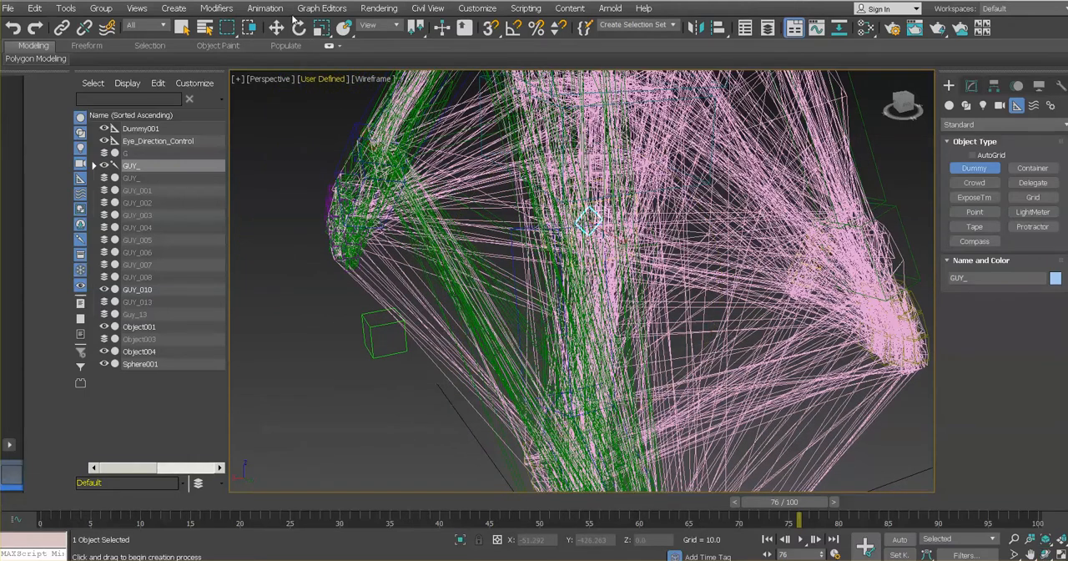
{"action": "left_click", "coordinate": [132, 166]}
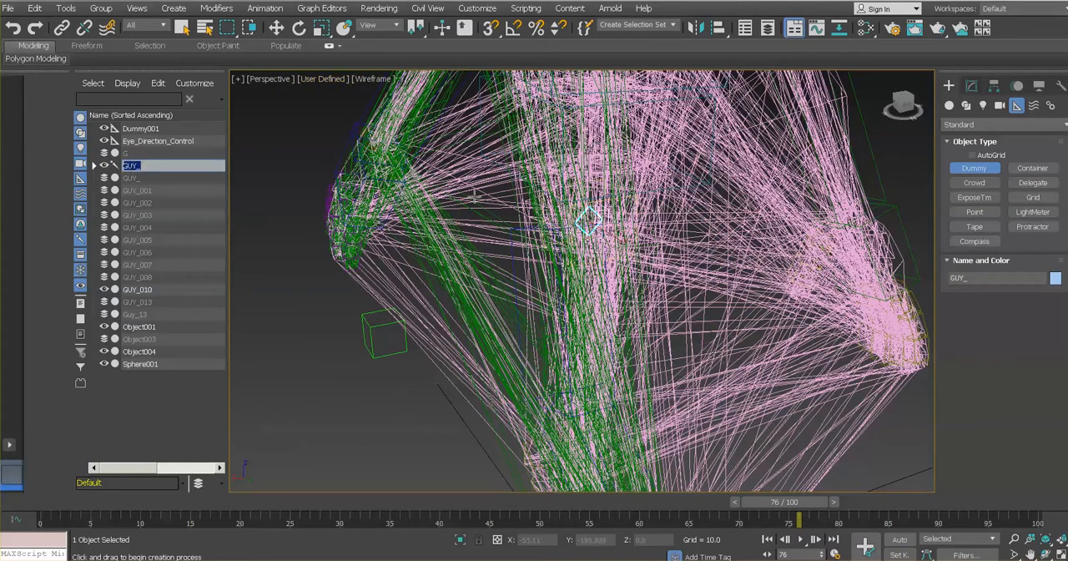
{"action": "left_click", "coordinate": [61, 27]}
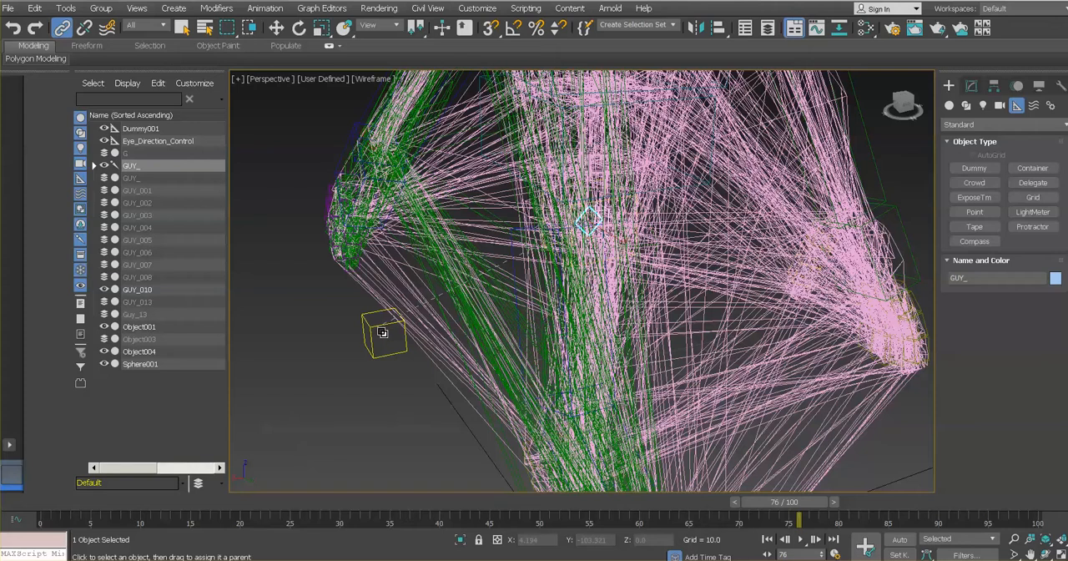
{"action": "left_click_drag", "start_coordinate": [382, 332], "coordinate": [382, 332]}
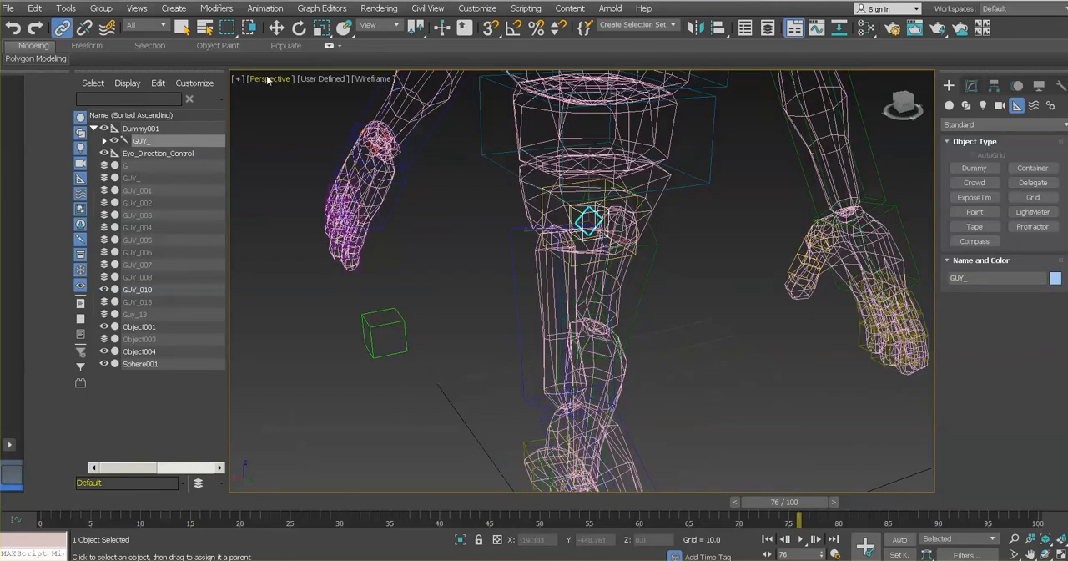
- Move the dummy forward along the Y axis to about Y -117 to shift the linked character
{"action": "left_click", "coordinate": [279, 27]}
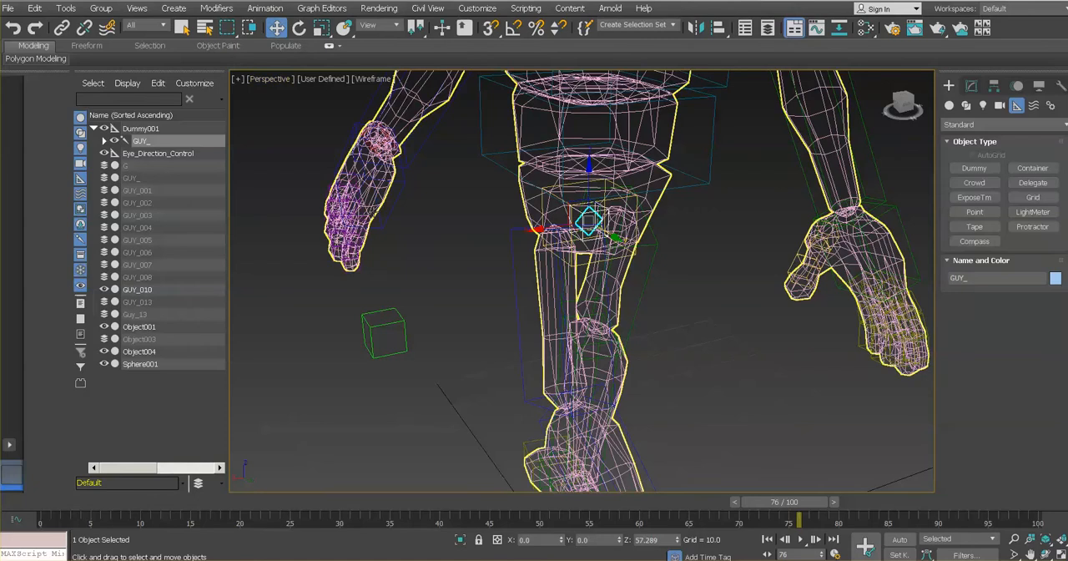
{"action": "left_click", "coordinate": [393, 324]}
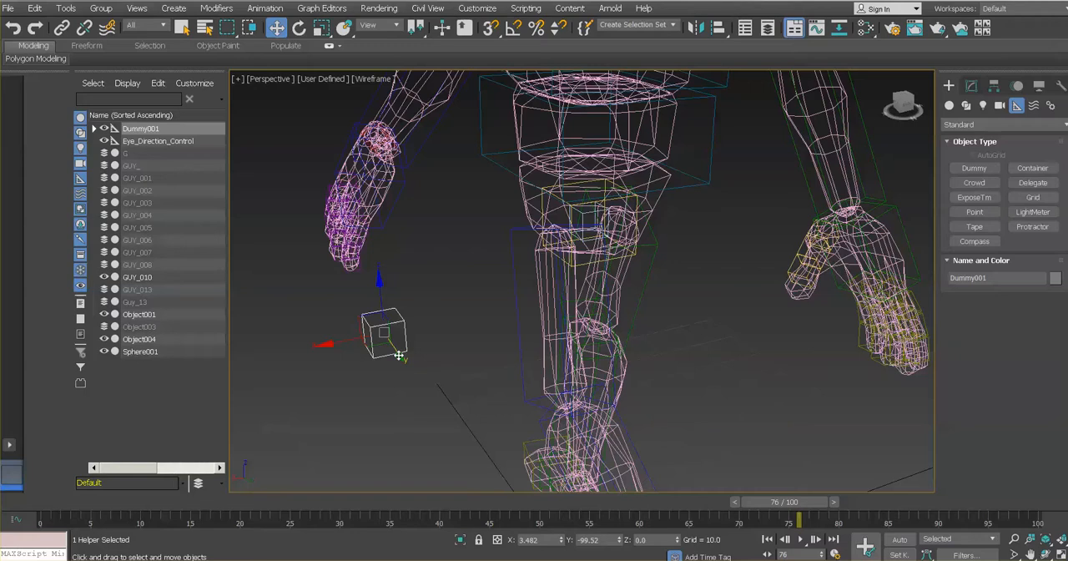
{"action": "left_click_drag", "start_coordinate": [399, 356], "coordinate": [408, 333]}
{"action": "scroll", "coordinate": [450, 333], "scroll_direction": "down", "scroll_amount": 3}
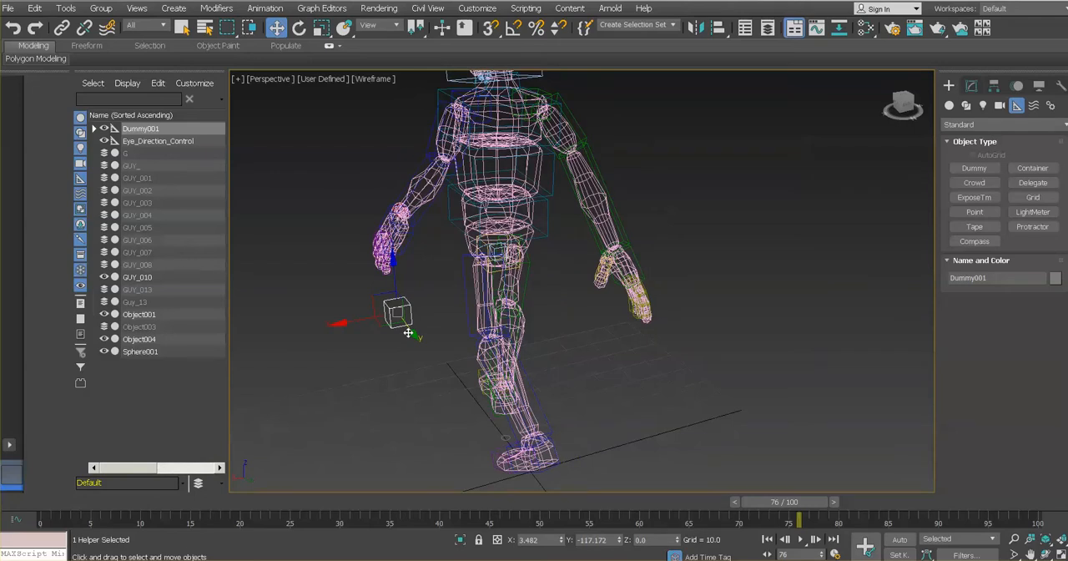
- Return the perspective viewport from wireframe to the Default Shading display
{"action": "key", "text": "ctrl+r"}
{"action": "left_click_drag", "start_coordinate": [556, 305], "coordinate": [635, 290]}
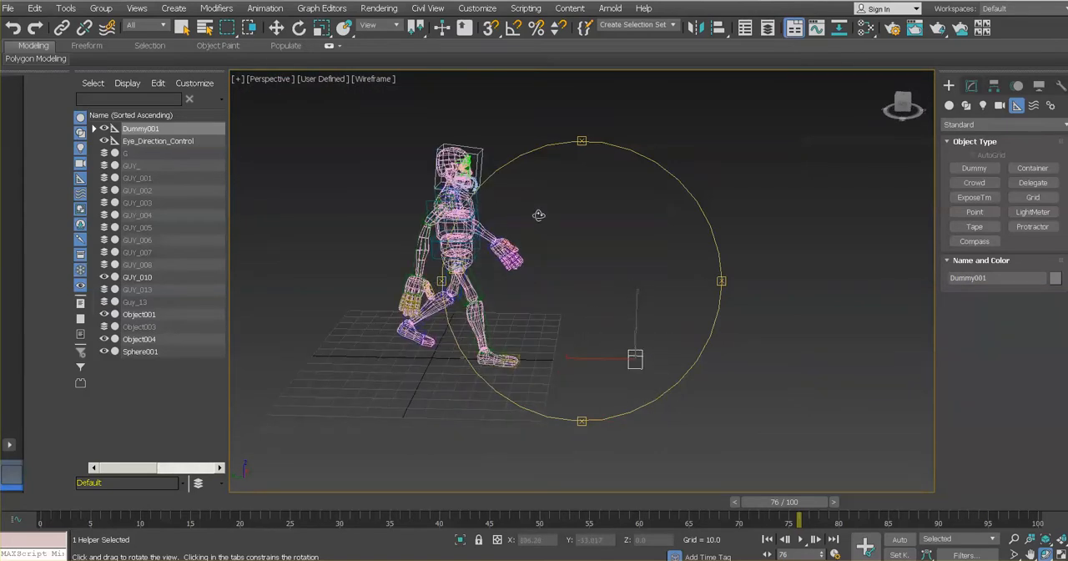
{"action": "left_click", "coordinate": [381, 79]}
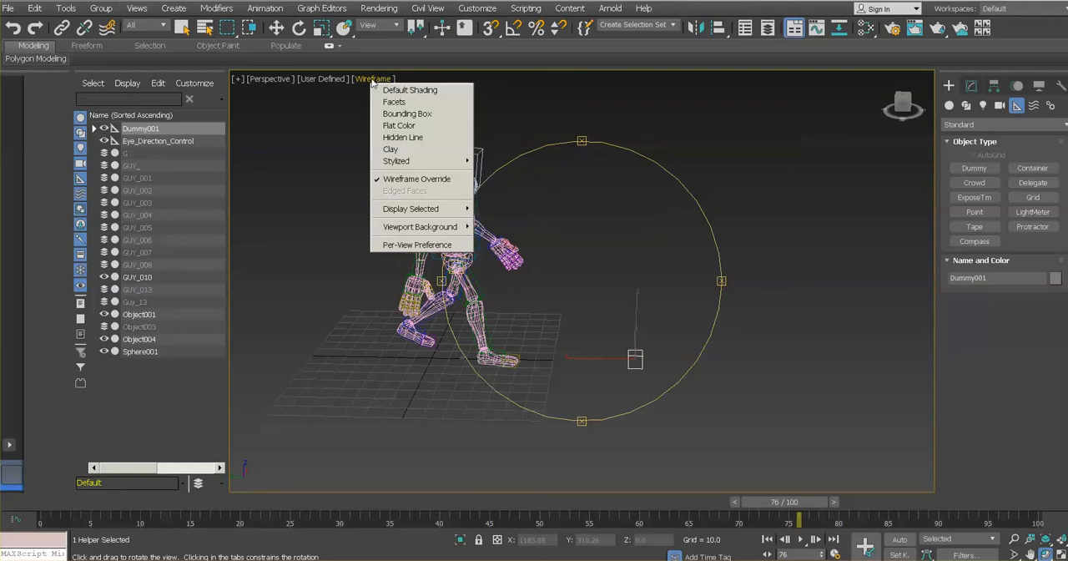
{"action": "left_click", "coordinate": [401, 90]}
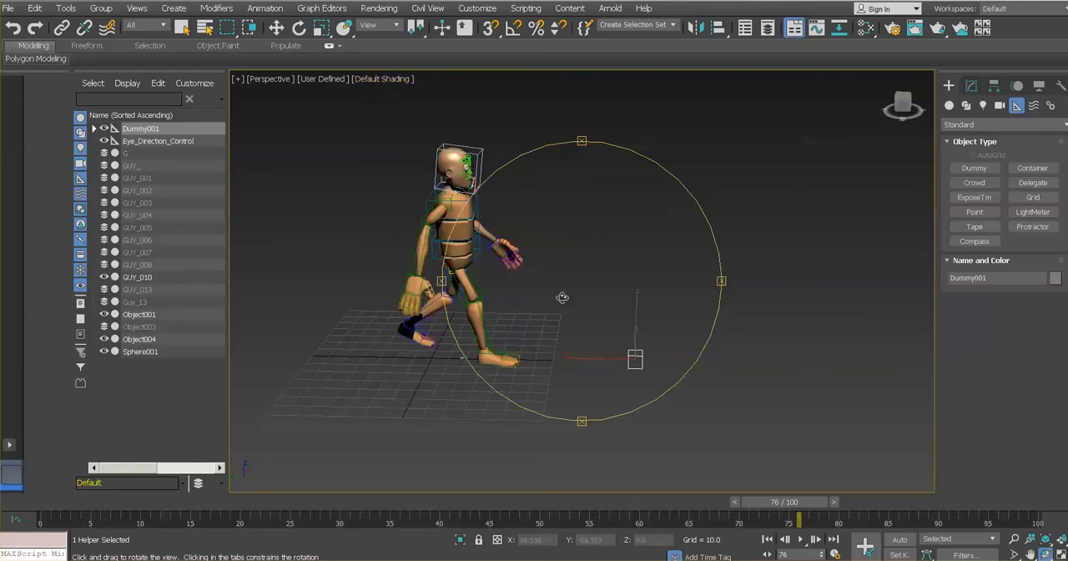
- Move the dummy backward along the Y axis to about Y -10.7 to place the linked character at its starting point
{"action": "left_click_drag", "start_coordinate": [624, 319], "coordinate": [608, 318]}
{"action": "right_click", "coordinate": [606, 317]}
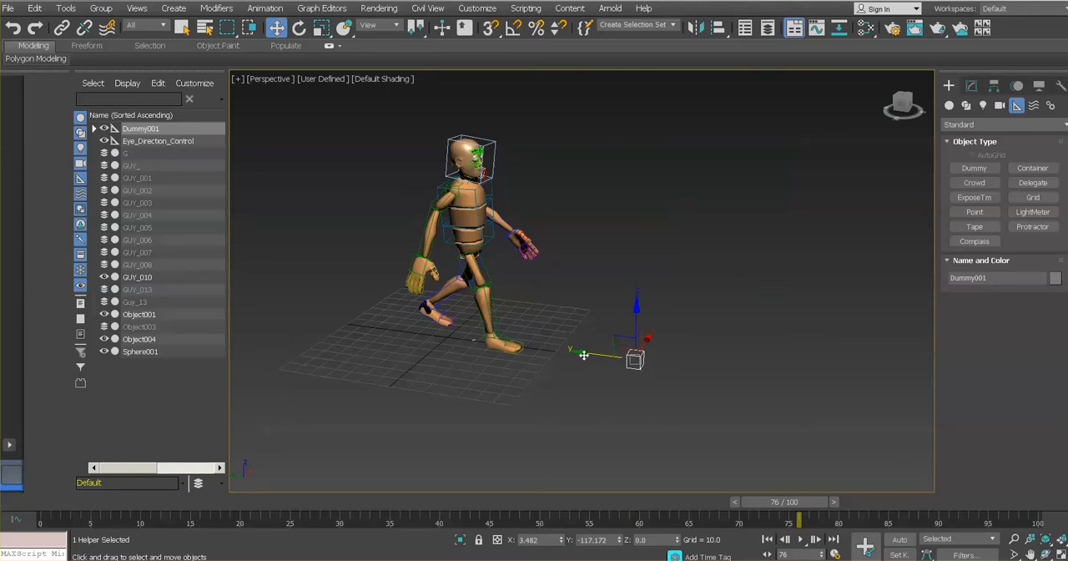
{"action": "left_click_drag", "start_coordinate": [584, 354], "coordinate": [415, 351]}
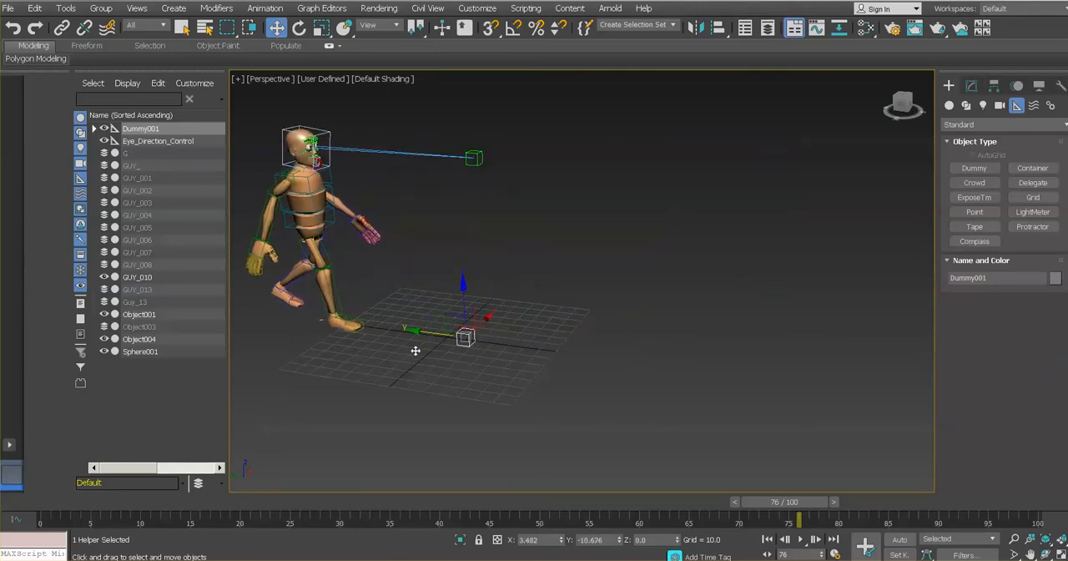
- Enable Set Key mode and set a key for the dummy's starting position at frame 0
{"action": "left_click_drag", "start_coordinate": [773, 509], "coordinate": [20, 503]}
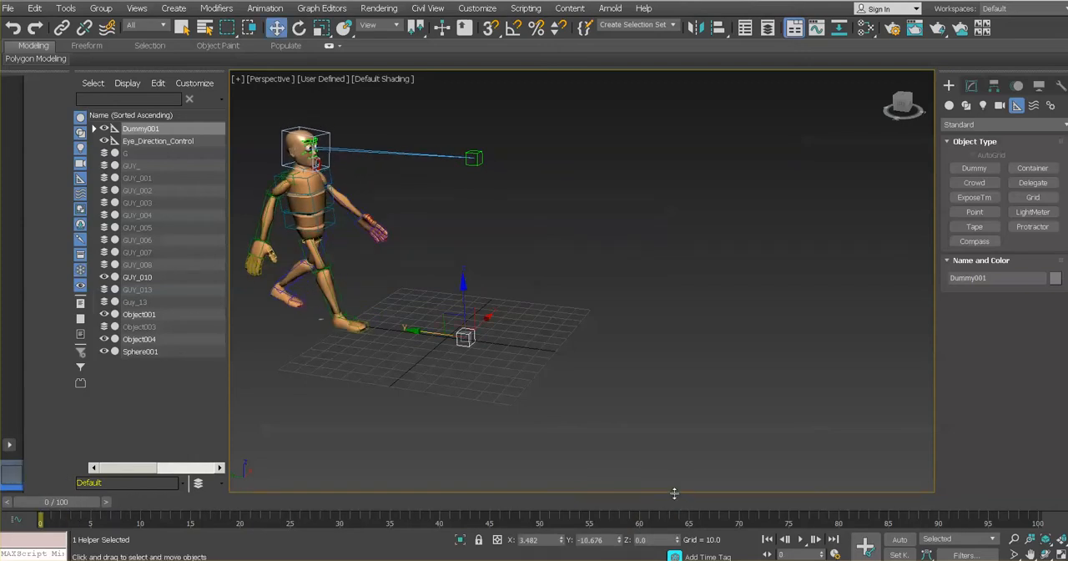
{"action": "left_click", "coordinate": [898, 555]}
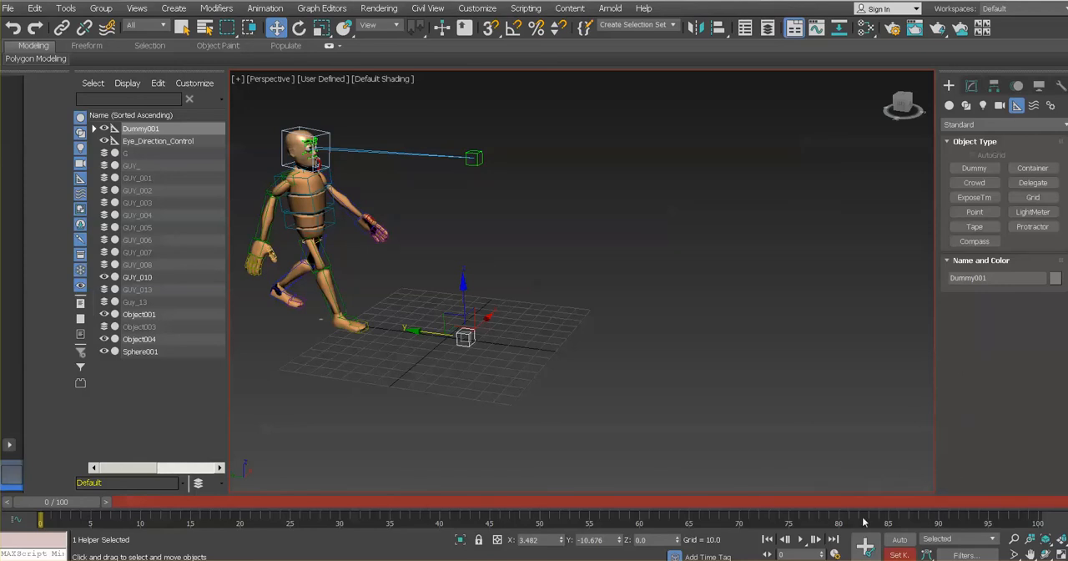
{"action": "left_click", "coordinate": [867, 547]}
{"action": "left_click_drag", "start_coordinate": [48, 506], "coordinate": [17, 494]}
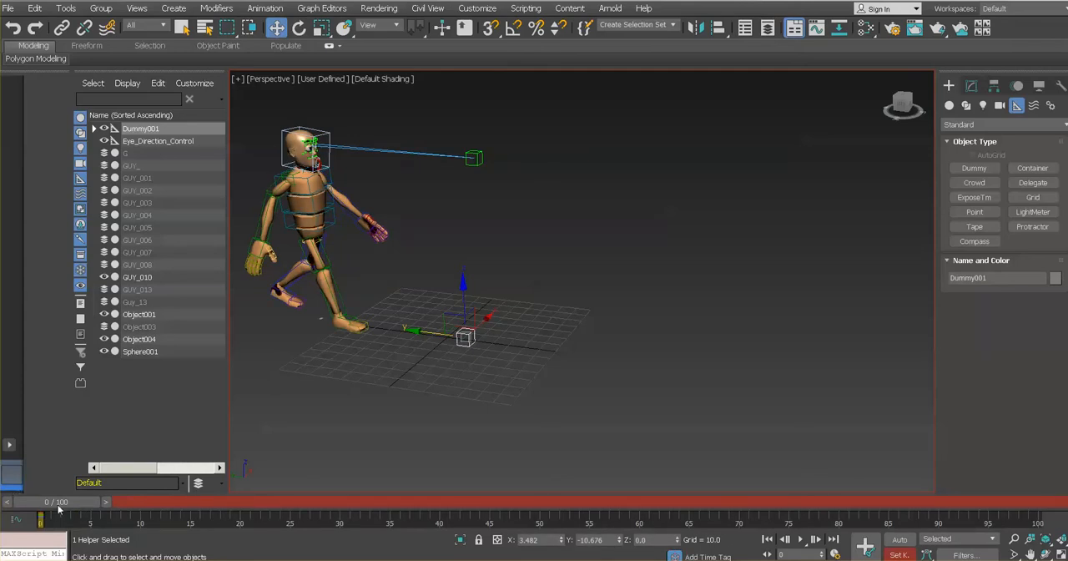
- At frame 24, move the dummy forward along the Y axis to about Y -91 and set a key
{"action": "left_click_drag", "start_coordinate": [58, 508], "coordinate": [296, 504]}
{"action": "key", "text": "w"}
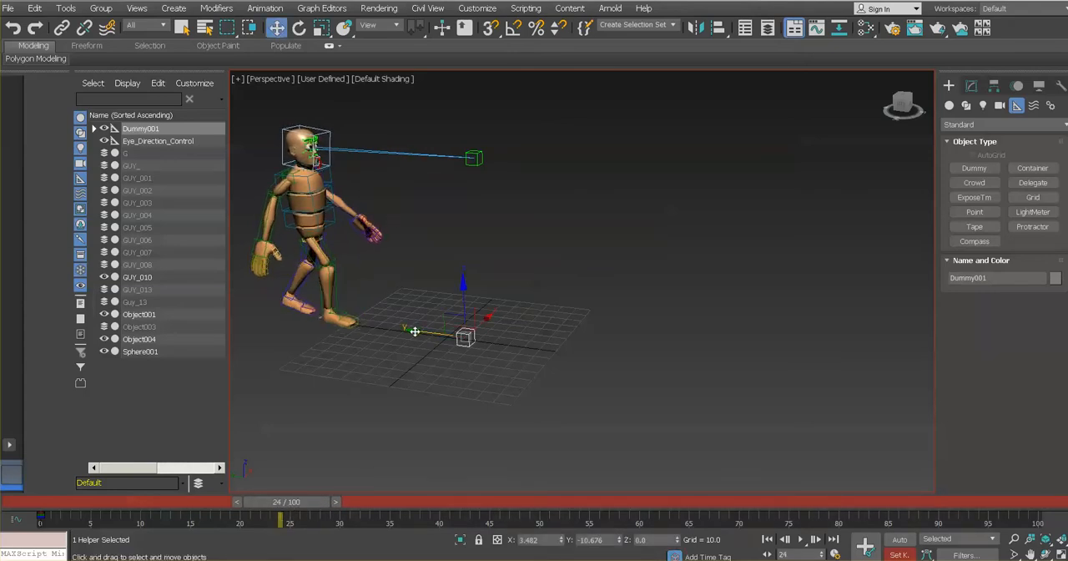
{"action": "left_click_drag", "start_coordinate": [415, 328], "coordinate": [541, 342]}
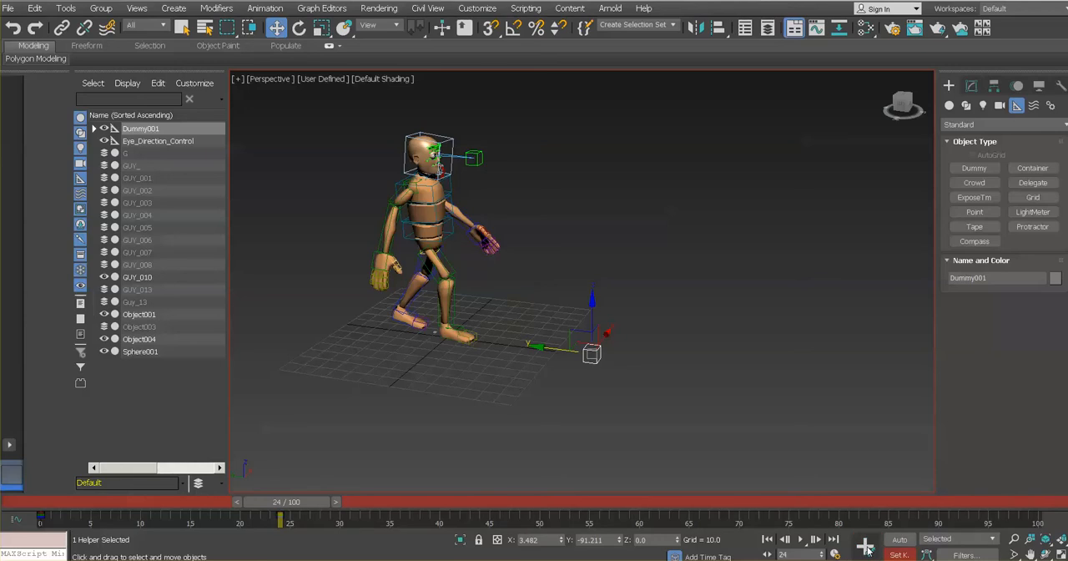
- Return to frame 0 and shift the dummy's key from frame 24 to frame 100 on the timeline
{"action": "left_click_drag", "start_coordinate": [315, 503], "coordinate": [38, 503]}
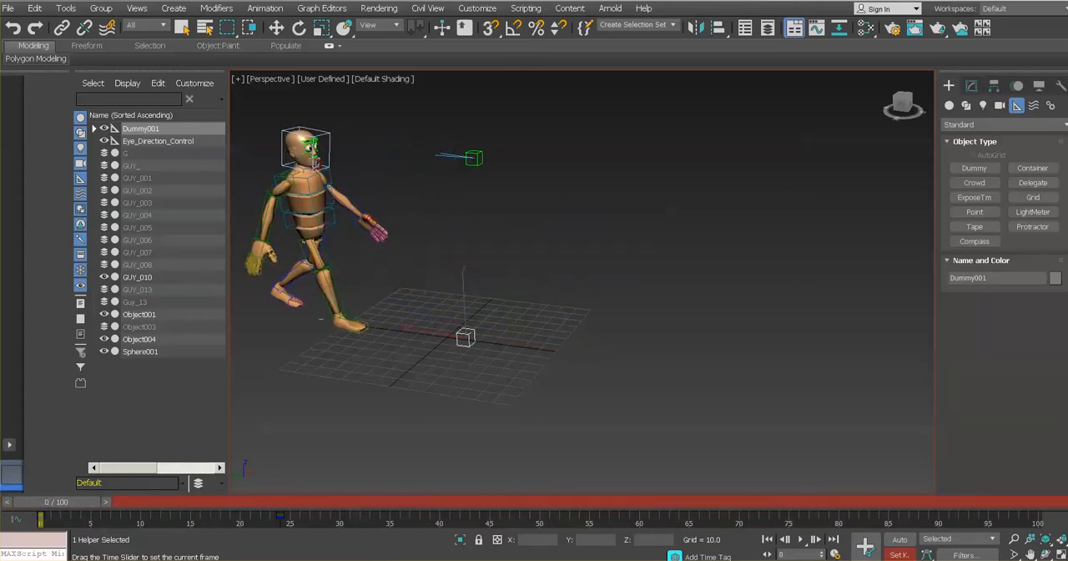
{"action": "key", "text": "w"}
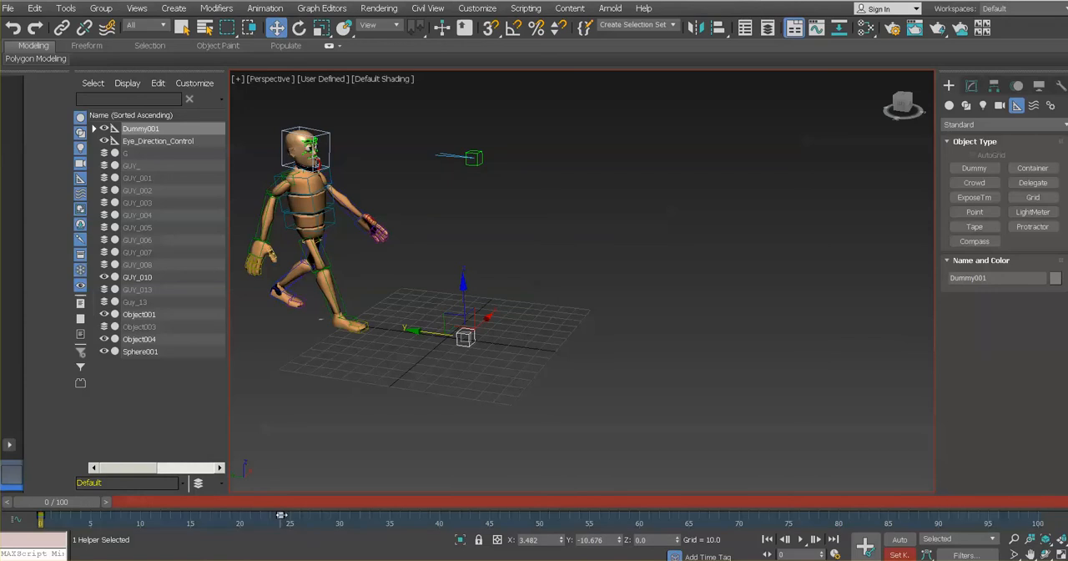
{"action": "left_click_drag", "start_coordinate": [280, 517], "coordinate": [1037, 517]}
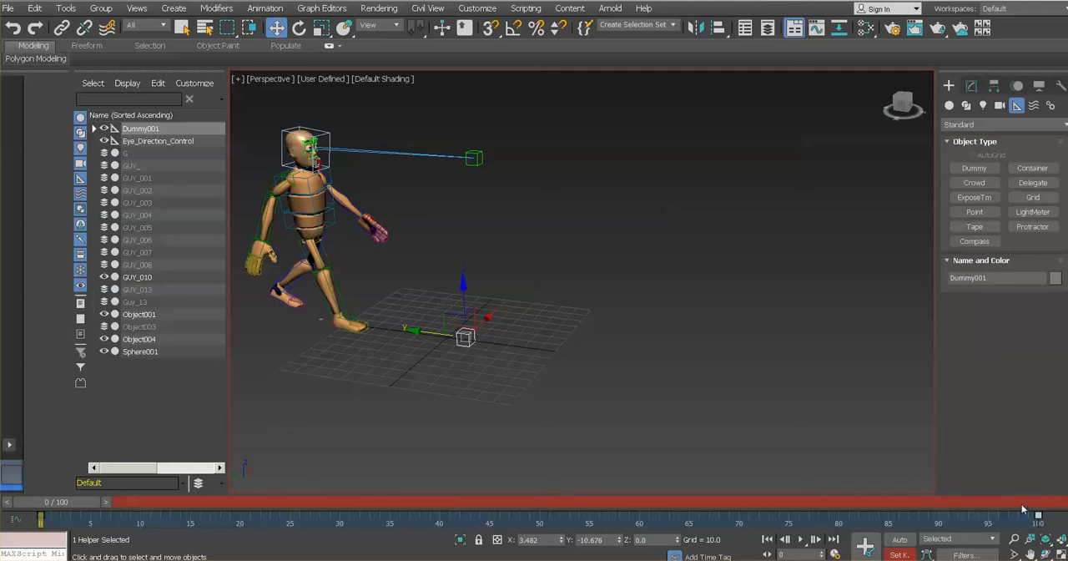
- At frame 100, move the dummy farther along the Y axis to about Y -303 and set a key
{"action": "left_click_drag", "start_coordinate": [57, 502], "coordinate": [1014, 502]}
{"action": "key", "text": "w"}
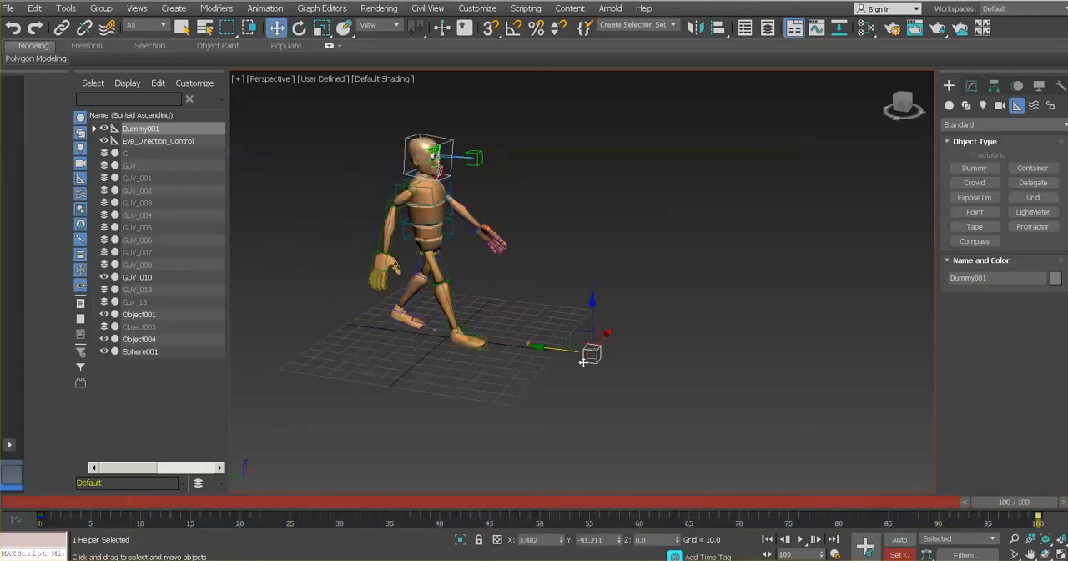
{"action": "left_click_drag", "start_coordinate": [541, 350], "coordinate": [906, 397]}
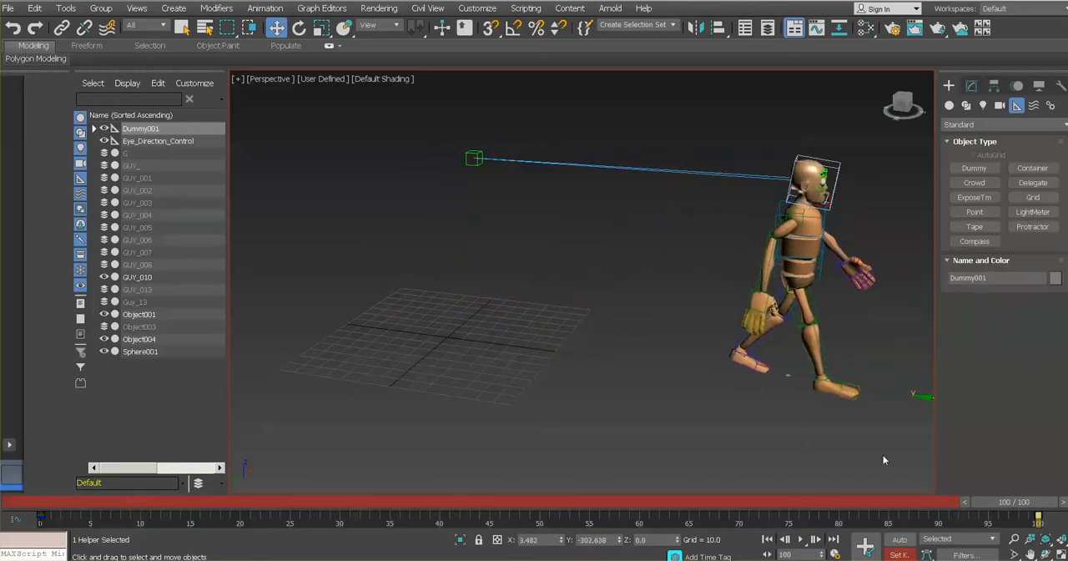
{"action": "left_click", "coordinate": [865, 546]}
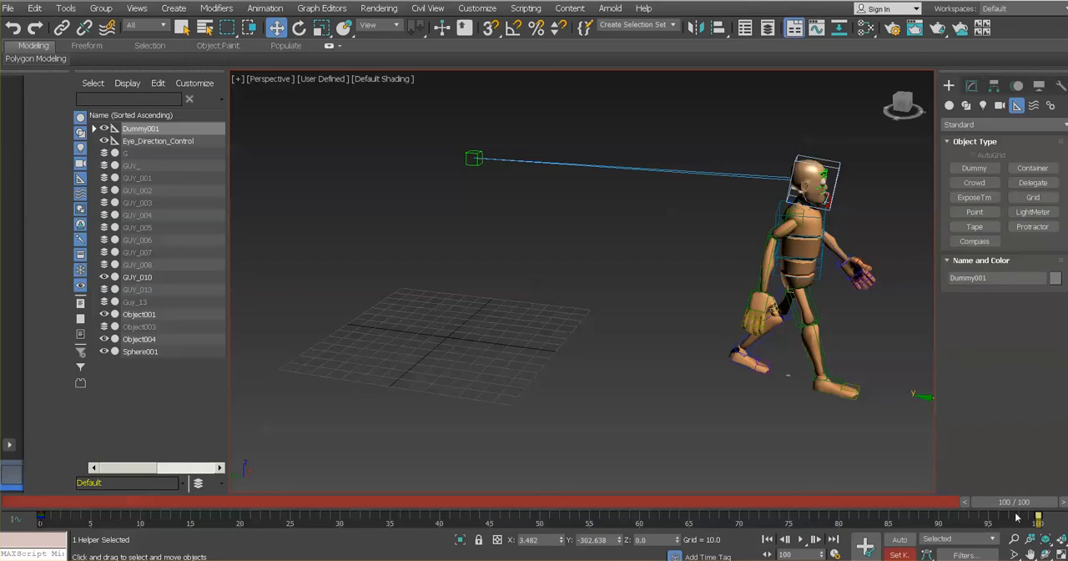
- Play the animation from frame 0 to check the character's forward walk, stop it, and return to the start
{"action": "left_click_drag", "start_coordinate": [1011, 503], "coordinate": [44, 472]}
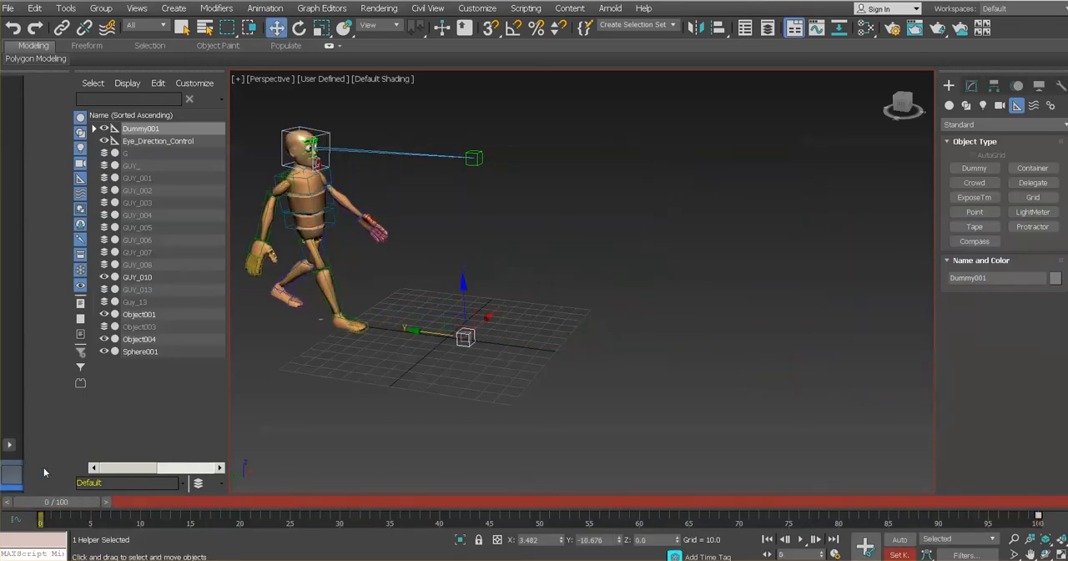
{"action": "left_click", "coordinate": [800, 539]}
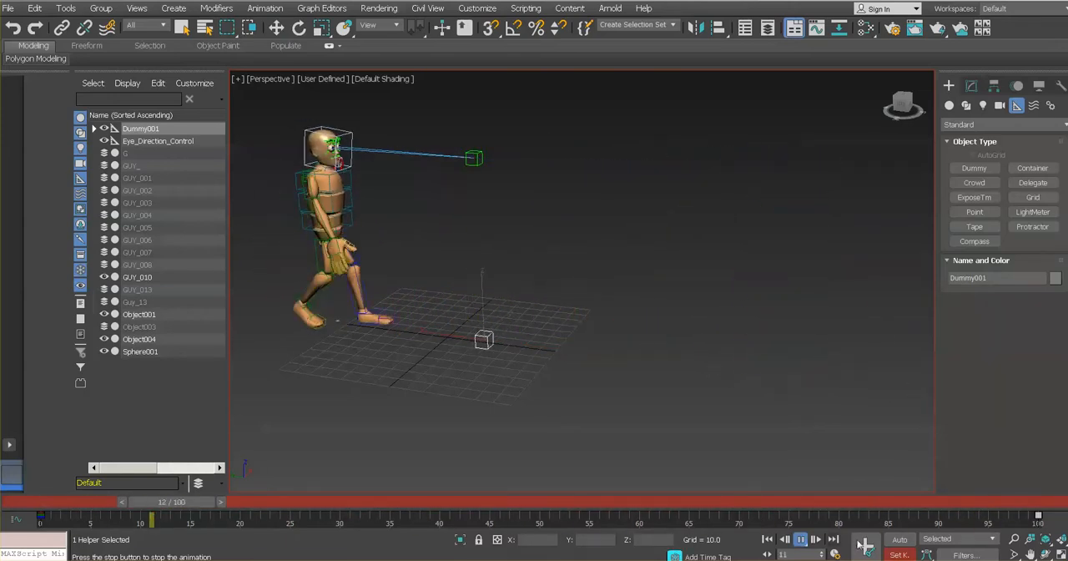
{"action": "left_click", "coordinate": [800, 540]}
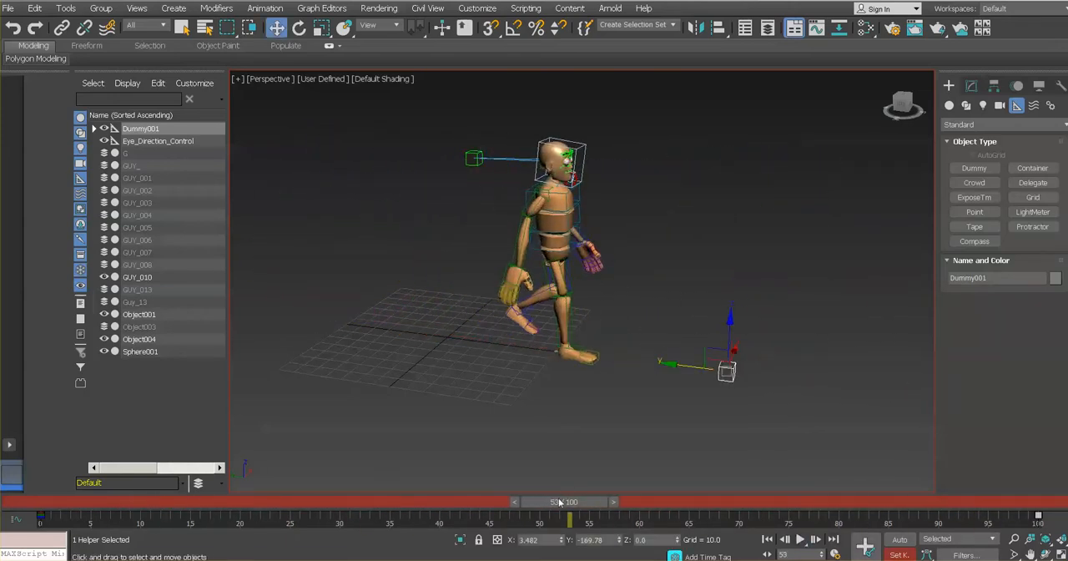
{"action": "left_click_drag", "start_coordinate": [564, 502], "coordinate": [21, 499]}
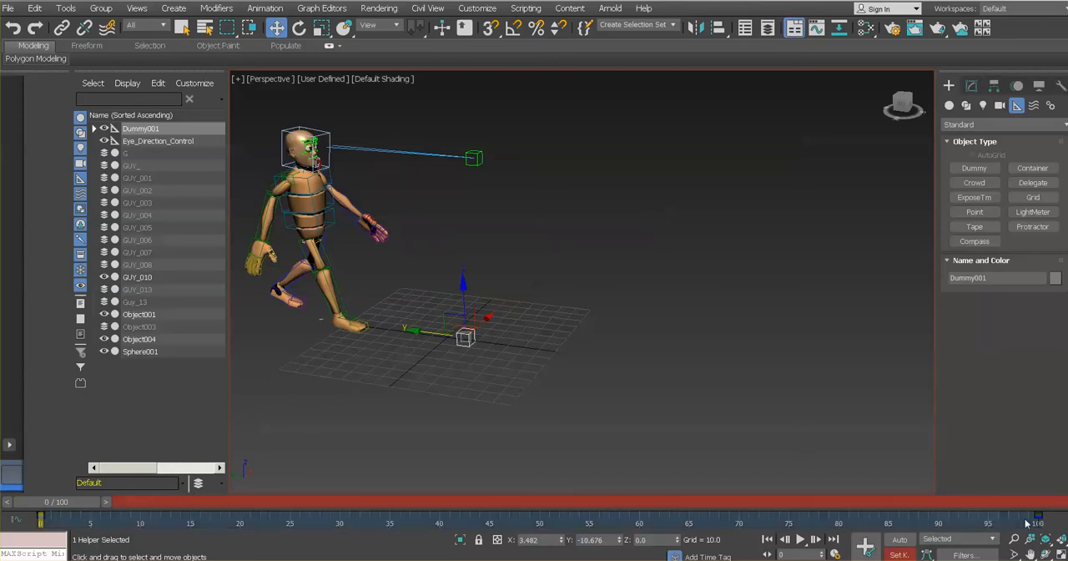
- At frame 100, move the dummy farther forward along the Y axis to about Y -437 and set a key
{"action": "left_click", "coordinate": [10, 501]}
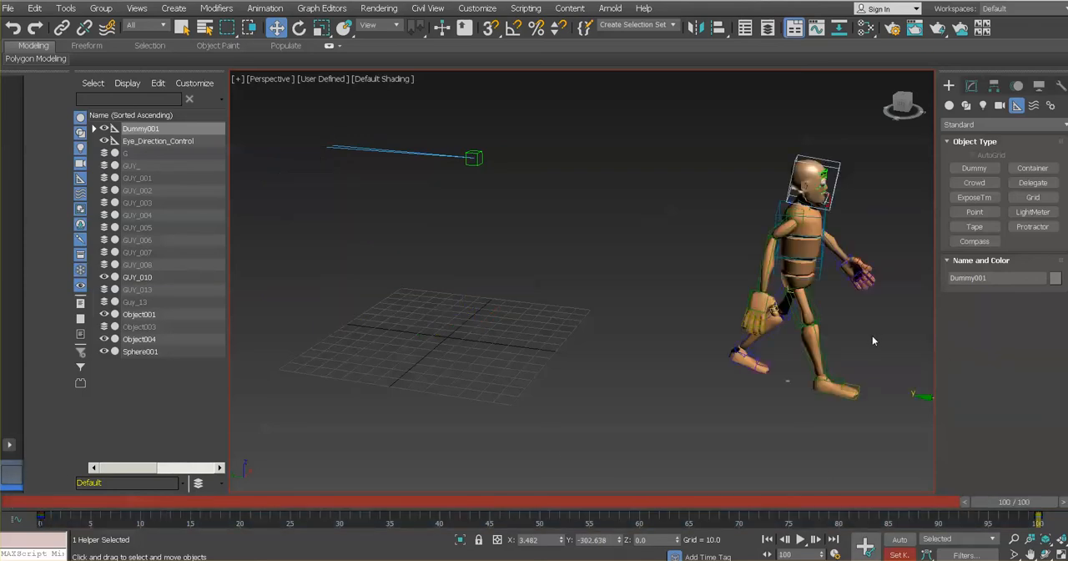
{"action": "middle_click_drag", "start_coordinate": [873, 336], "coordinate": [763, 380]}
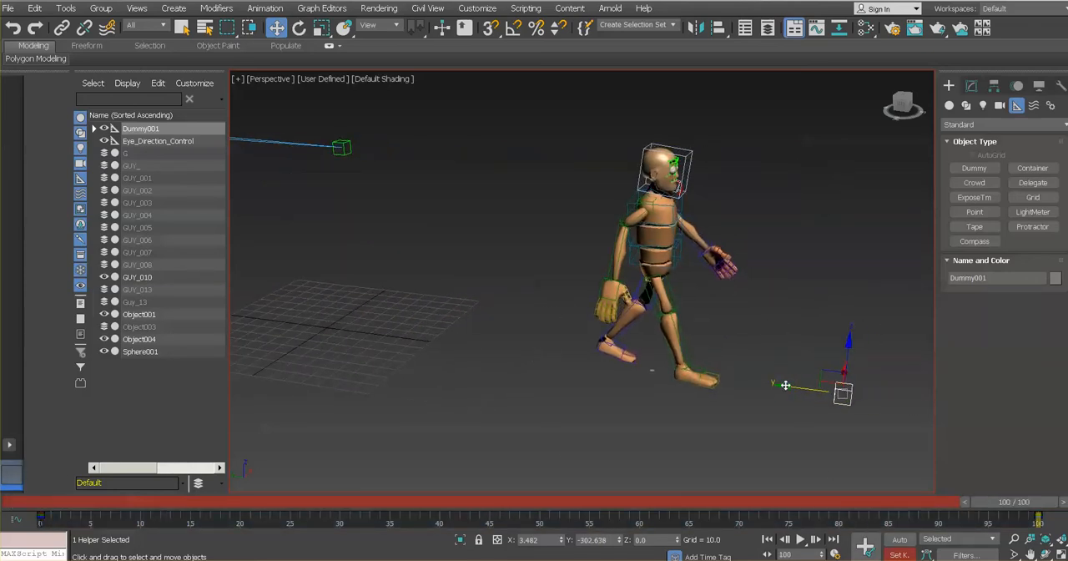
{"action": "left_click_drag", "start_coordinate": [785, 384], "coordinate": [1026, 430]}
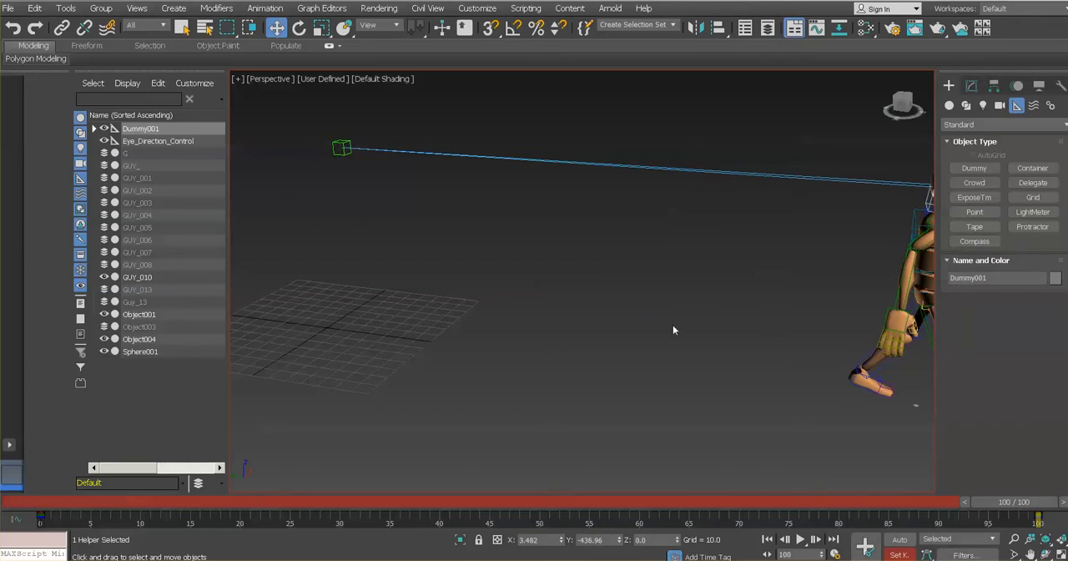
- Scrub the timeline from frame 0 to compare the character's foot movement with its forward travel
{"action": "left_click_drag", "start_coordinate": [1001, 502], "coordinate": [25, 501]}
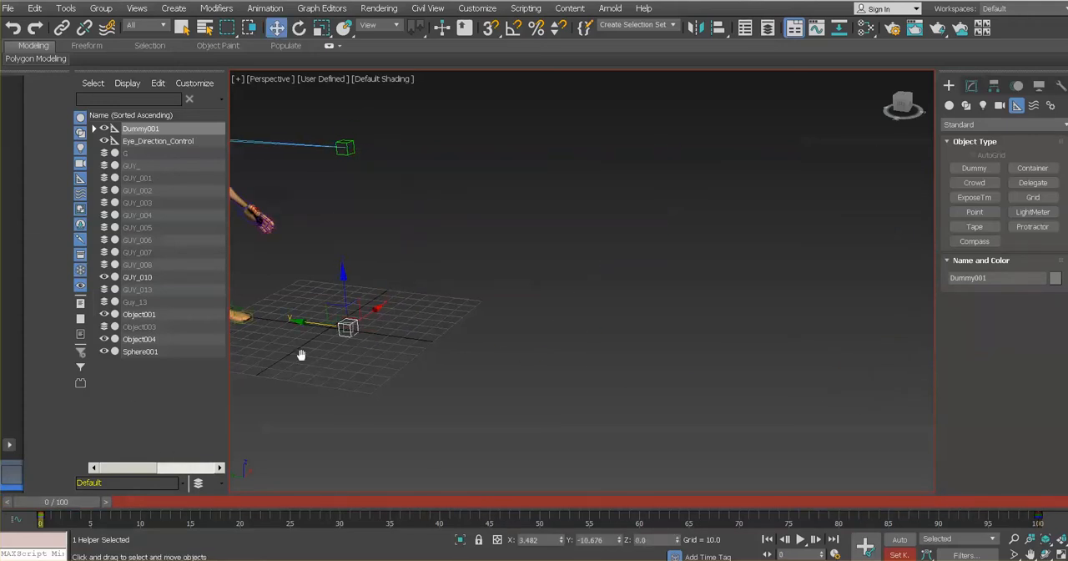
{"action": "middle_click_drag", "start_coordinate": [301, 353], "coordinate": [443, 369]}
{"action": "scroll", "coordinate": [443, 370], "scroll_direction": "down", "scroll_amount": 4}
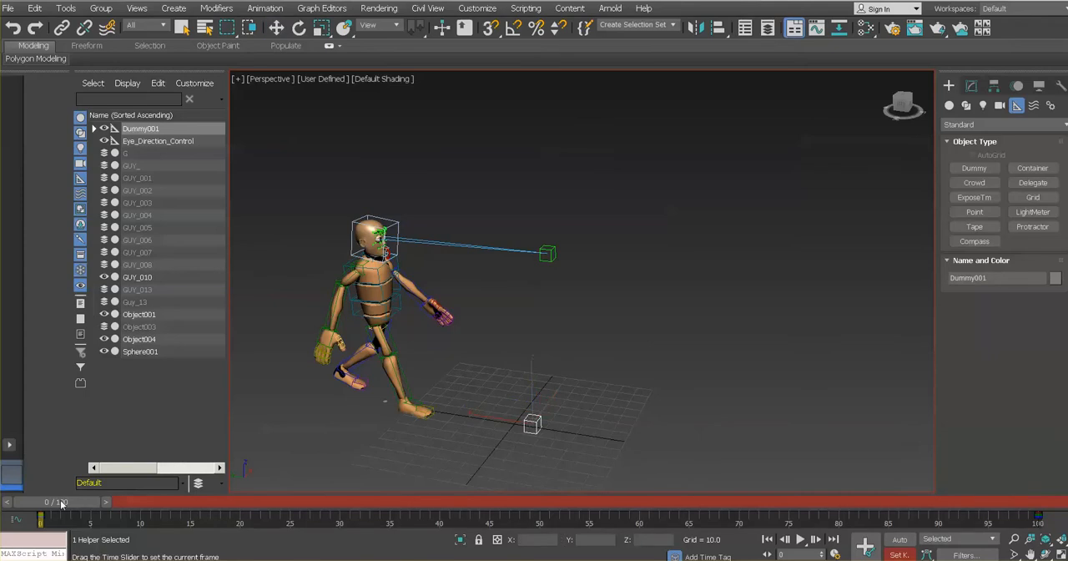
{"action": "left_click_drag", "start_coordinate": [67, 504], "coordinate": [30, 488]}
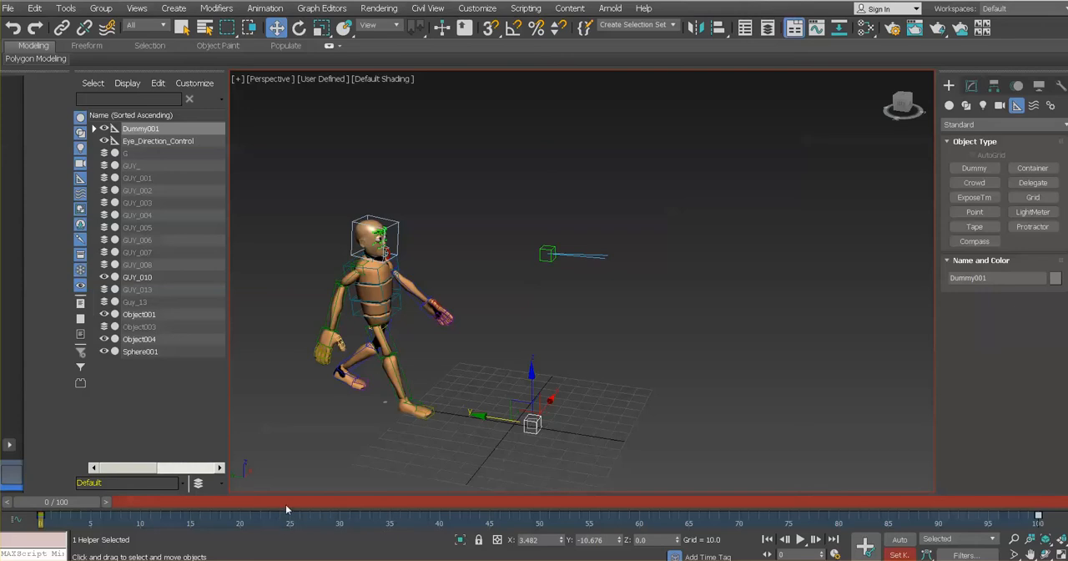
- Set a dummy key at frame 24, then try moving the dummy backward along the Y axis to about Y 115
{"action": "left_click_drag", "start_coordinate": [286, 509], "coordinate": [300, 505]}
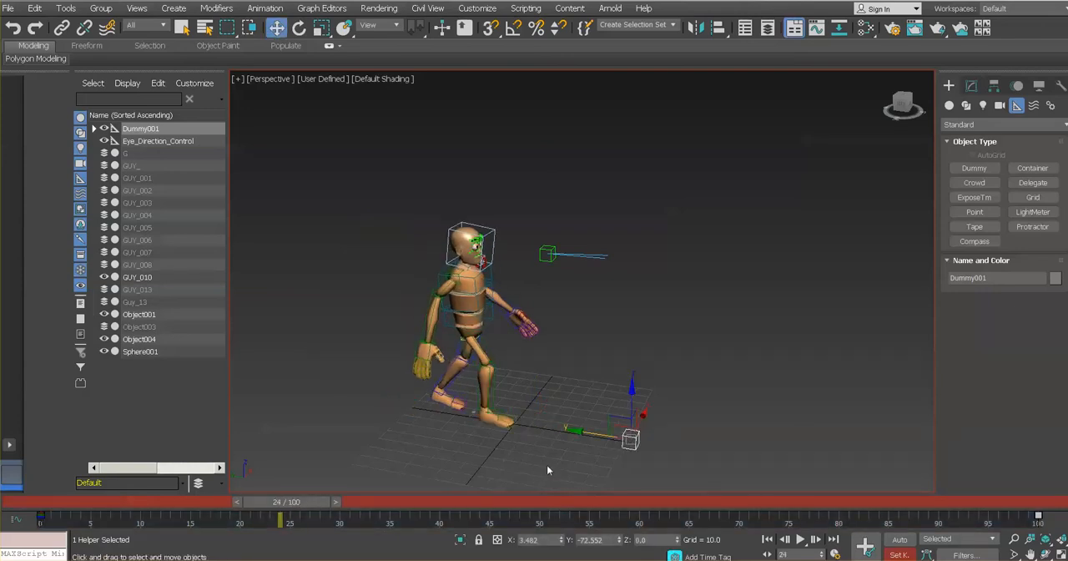
{"action": "left_click", "coordinate": [867, 549]}
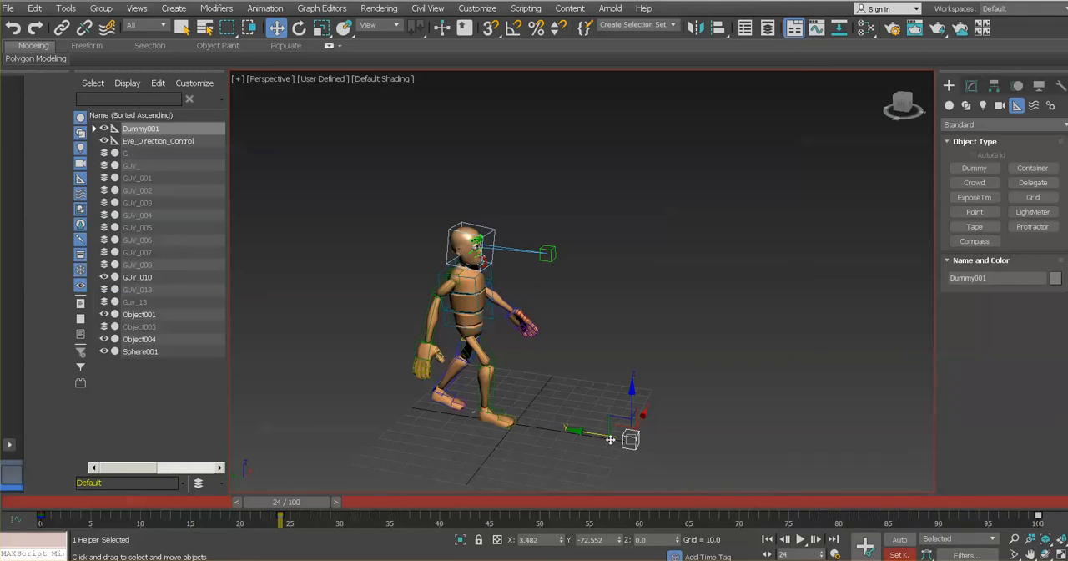
{"action": "left_click_drag", "start_coordinate": [580, 433], "coordinate": [306, 422]}
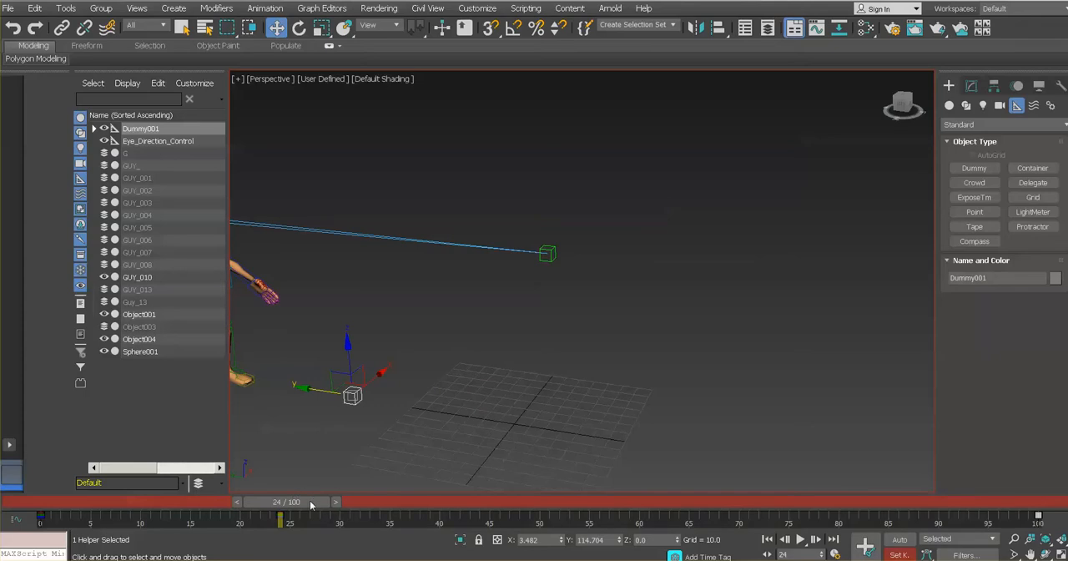
{"action": "left_click_drag", "start_coordinate": [307, 502], "coordinate": [281, 536]}
- Move the dummy forward along the Y axis to about Y -100 and set its key at frame 24
{"action": "key", "text": "w"}
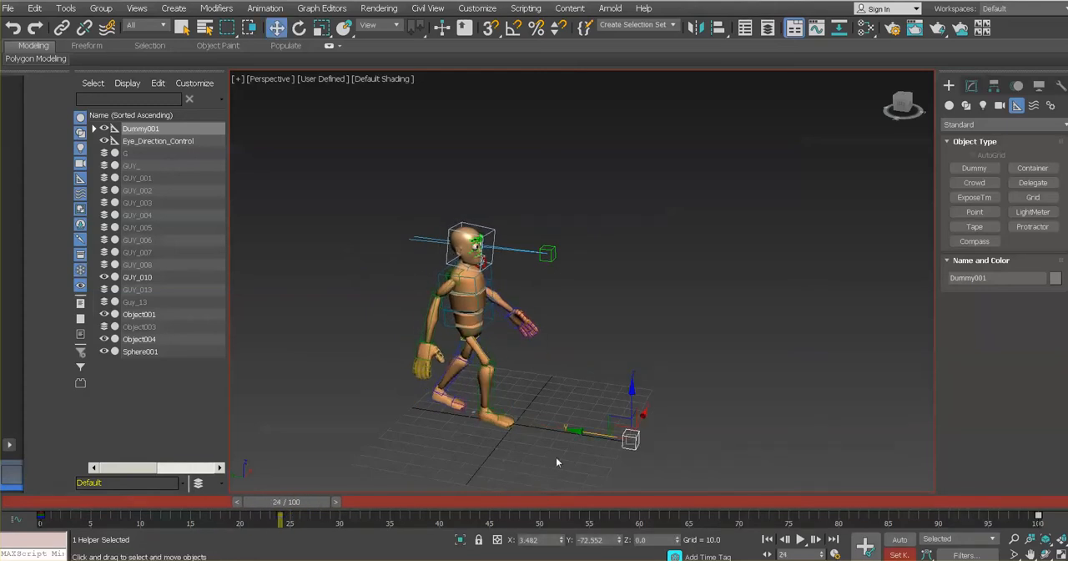
{"action": "left_click_drag", "start_coordinate": [576, 432], "coordinate": [622, 438]}
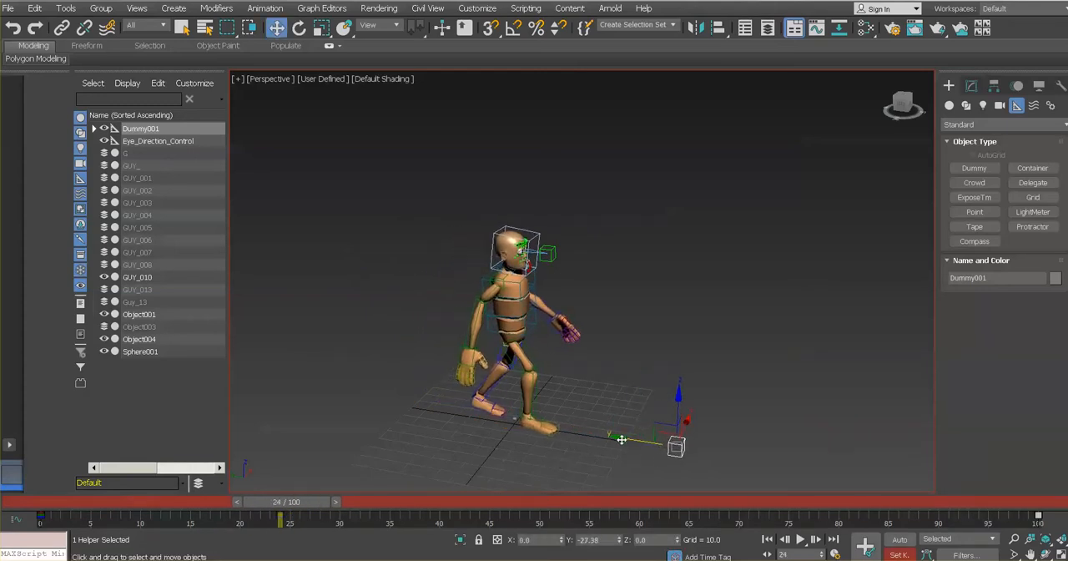
{"action": "left_click", "coordinate": [864, 548]}
- Delete the dummy's key at frame 100 and scrub the timeline from frame 0 to check the motion
{"action": "left_click_drag", "start_coordinate": [288, 501], "coordinate": [50, 501]}
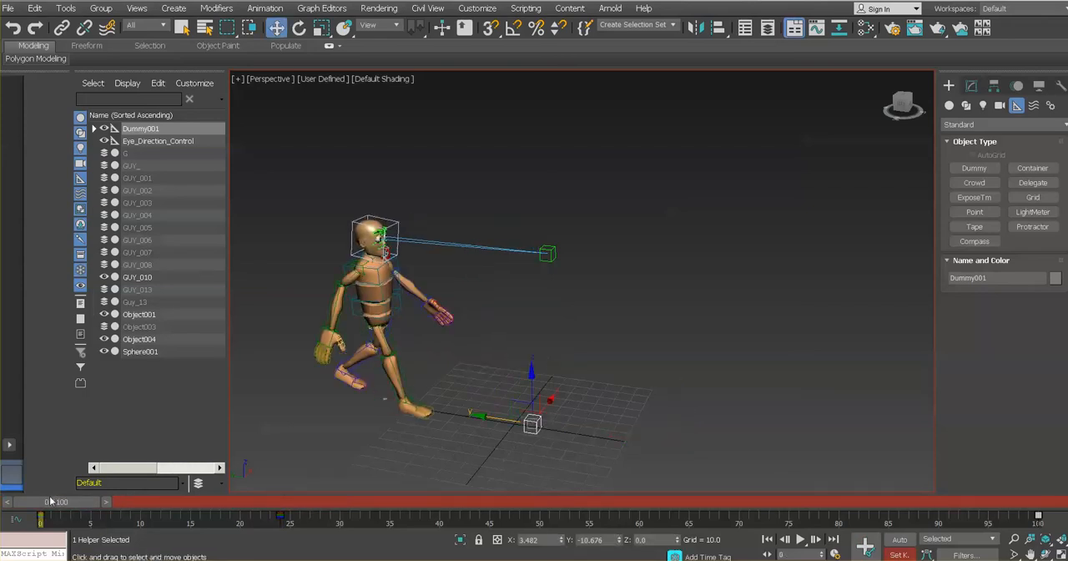
{"action": "right_click", "coordinate": [1039, 517]}
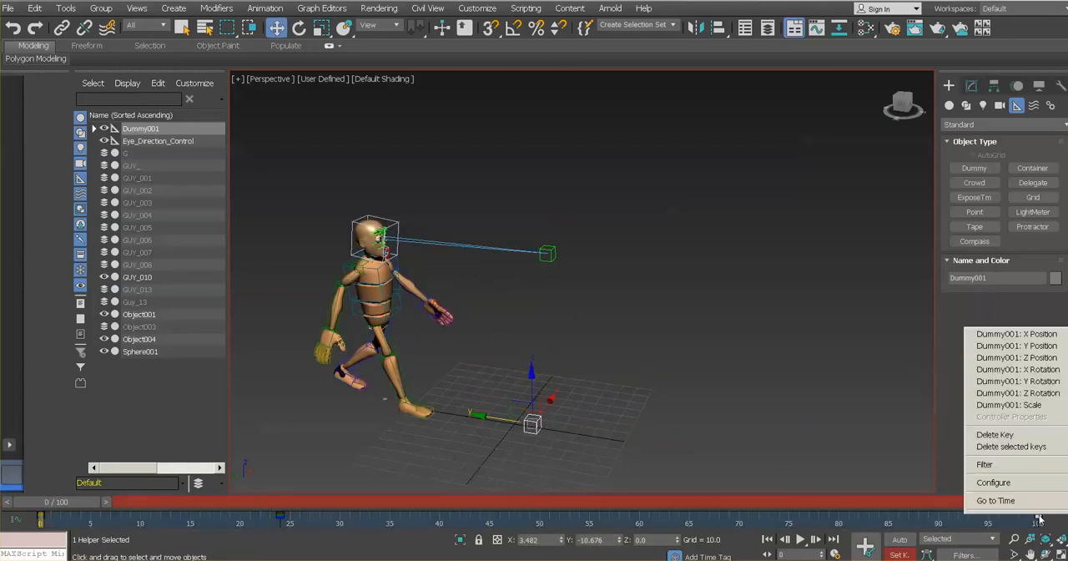
{"action": "left_click", "coordinate": [1033, 447]}
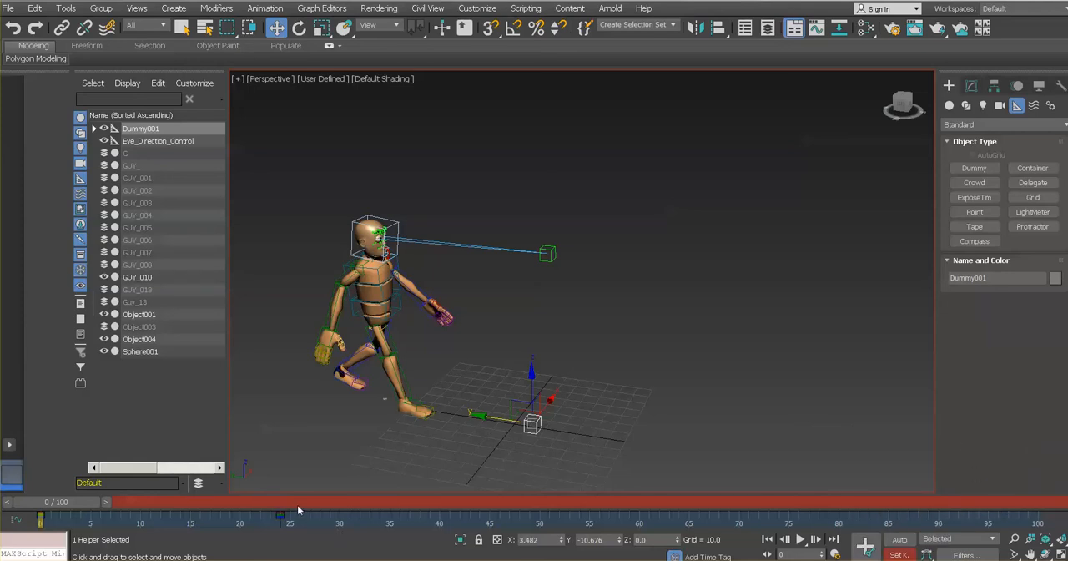
{"action": "mouse_move", "coordinate": [72, 502]}
{"action": "left_mouse_down"}
{"action": "mouse_move", "coordinate": [295, 527]}
{"action": "mouse_move", "coordinate": [65, 516]}
{"action": "left_mouse_up"}
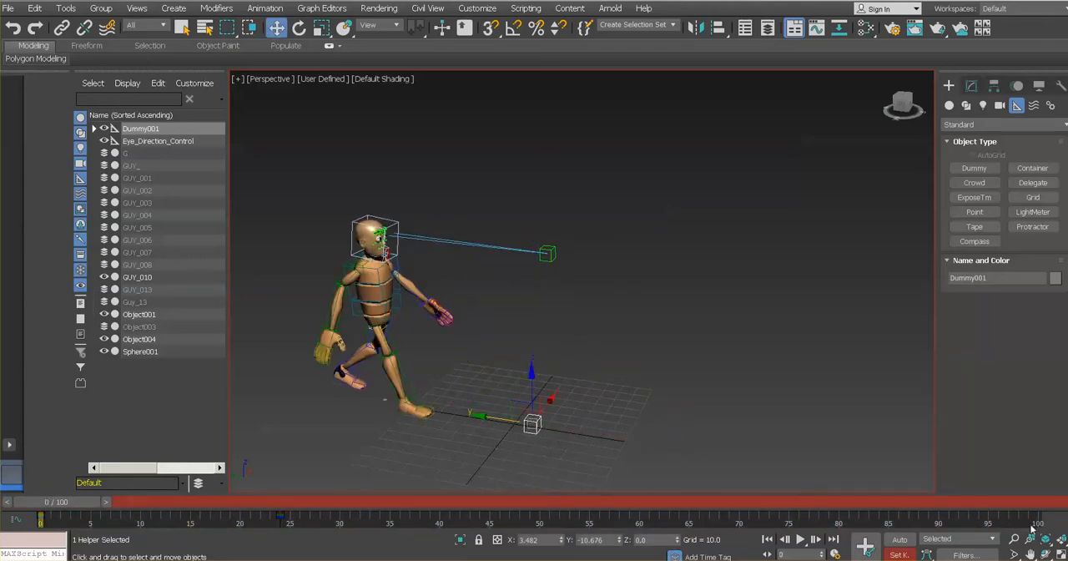
- Play back the walk and set the animation length to 24 frames in the time configuration
{"action": "left_click", "coordinate": [800, 539]}
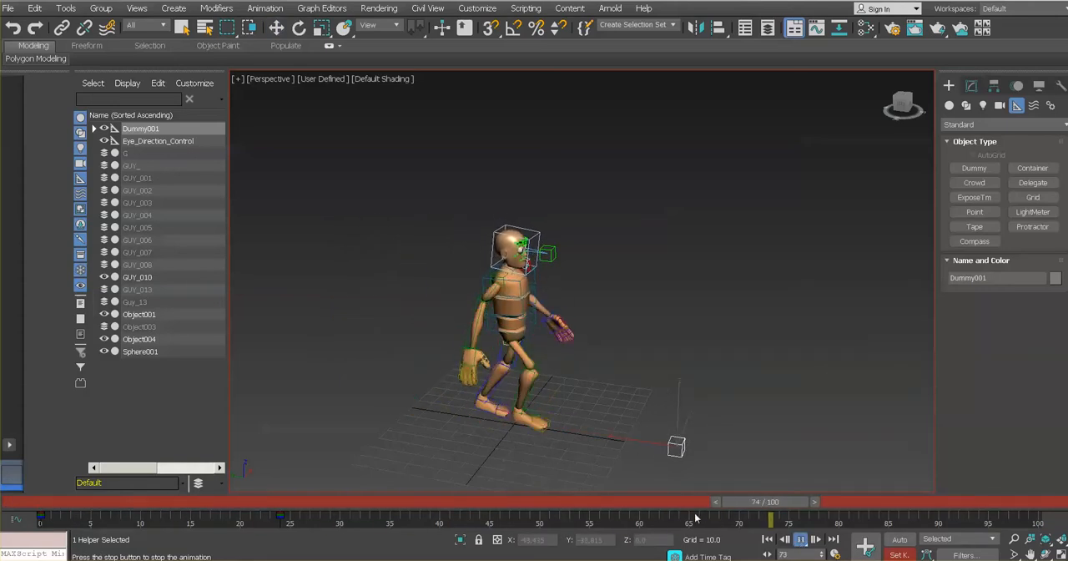
{"action": "left_click", "coordinate": [799, 539]}
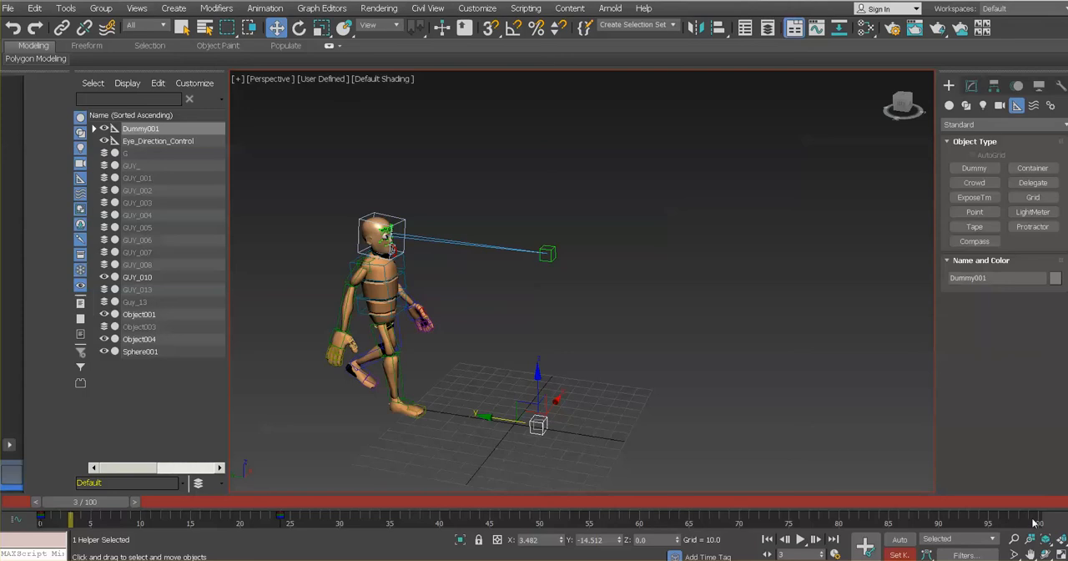
{"action": "left_click", "coordinate": [835, 555]}
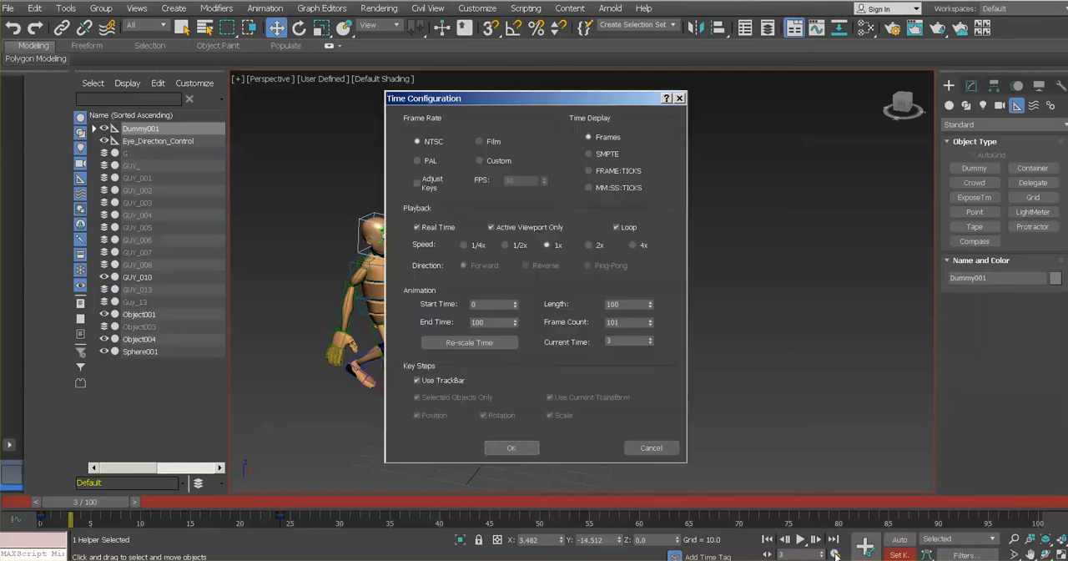
{"action": "left_click_drag", "start_coordinate": [625, 306], "coordinate": [587, 303]}
{"action": "type", "text": "24"}
{"action": "key", "text": "Return"}
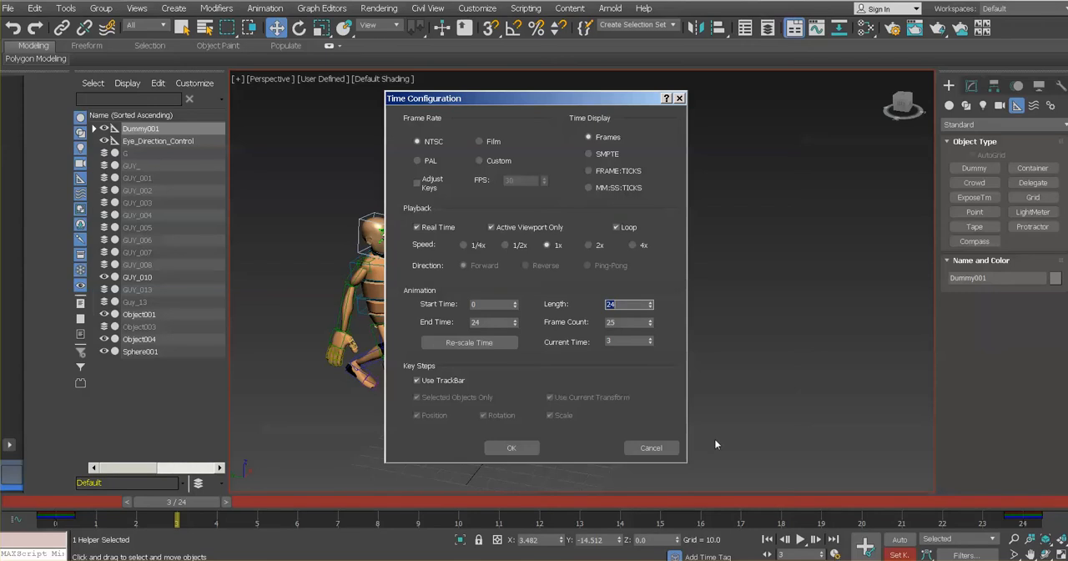
{"action": "left_click", "coordinate": [522, 448]}
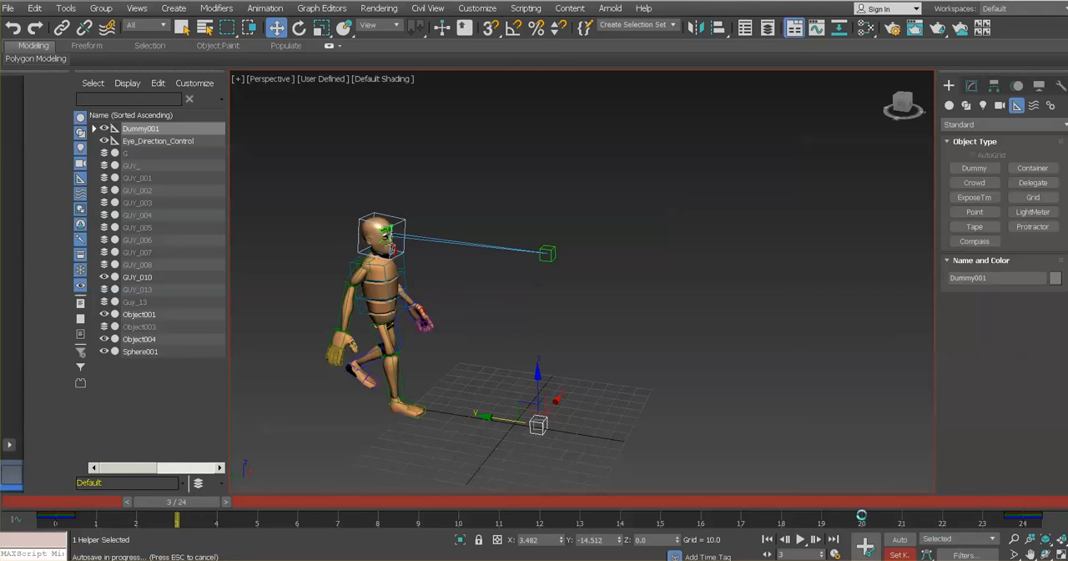
- Play the shortened animation and return to frame 0 to check the walk loop
{"action": "left_click", "coordinate": [801, 540]}
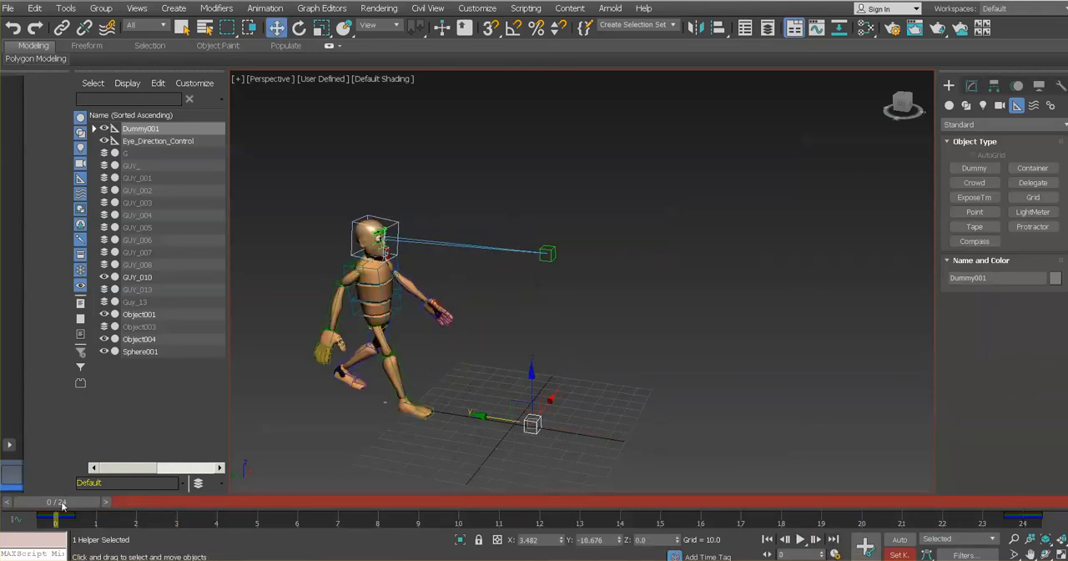
{"action": "left_click_drag", "start_coordinate": [67, 507], "coordinate": [37, 494]}
{"action": "key", "text": "w"}
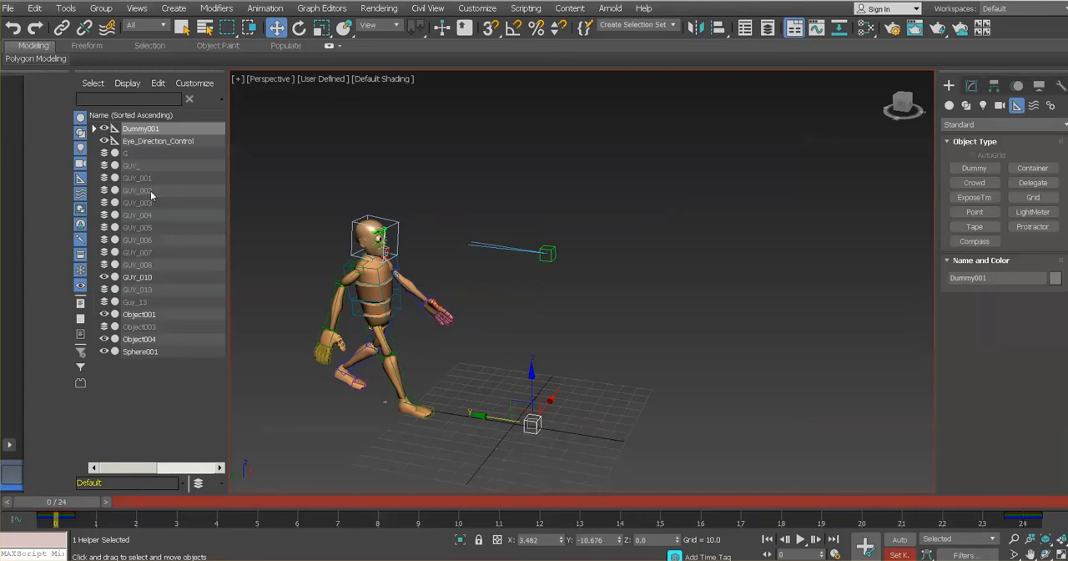
- Open the Curve Editor for the dummy, dock it above the viewport, enlarge it and frame the position curves
{"action": "left_click", "coordinate": [331, 9]}
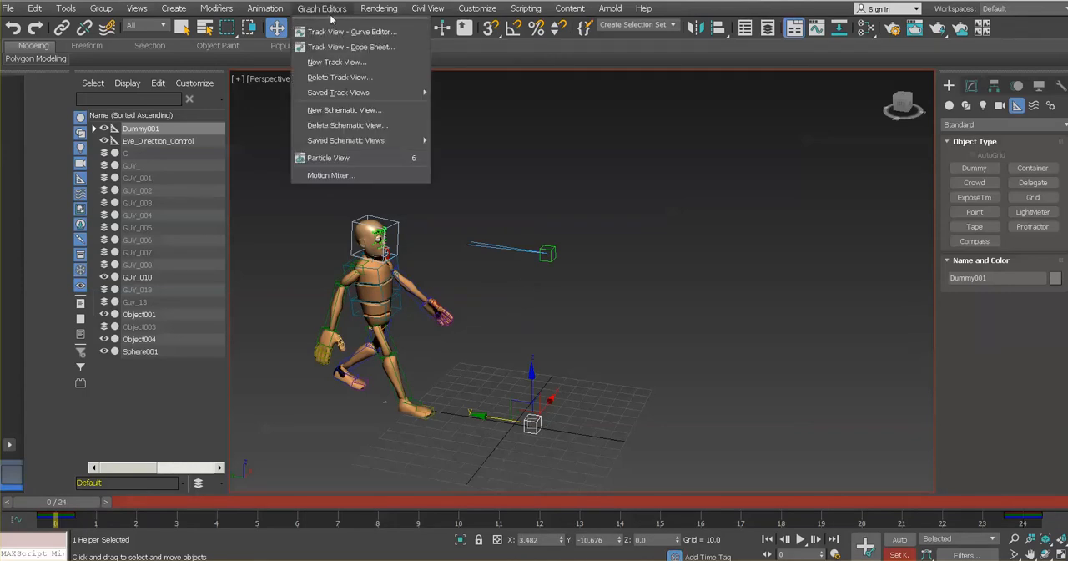
{"action": "left_click", "coordinate": [388, 35]}
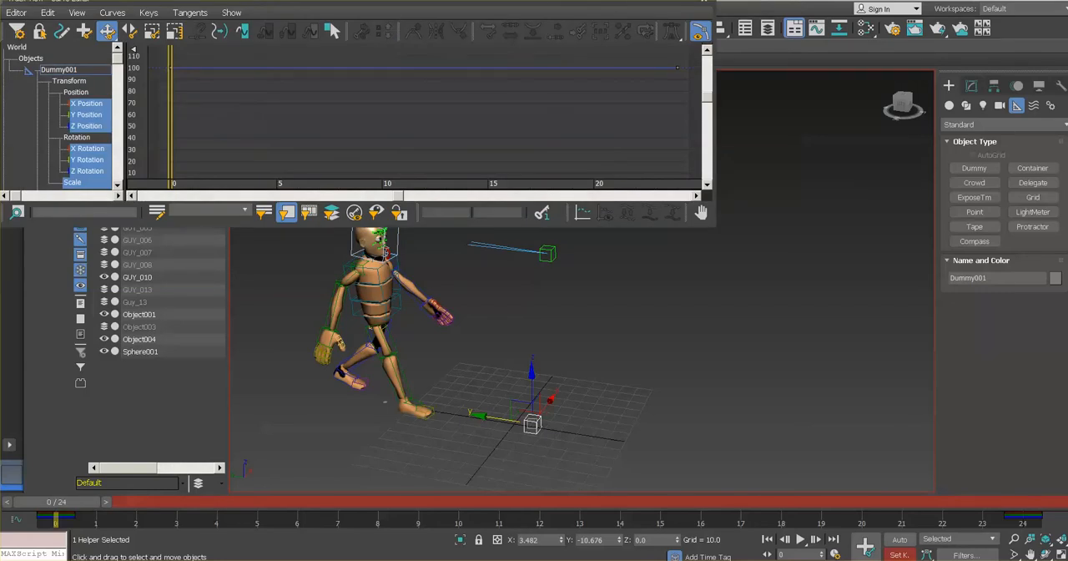
{"action": "left_click_drag", "start_coordinate": [701, 4], "coordinate": [689, 55]}
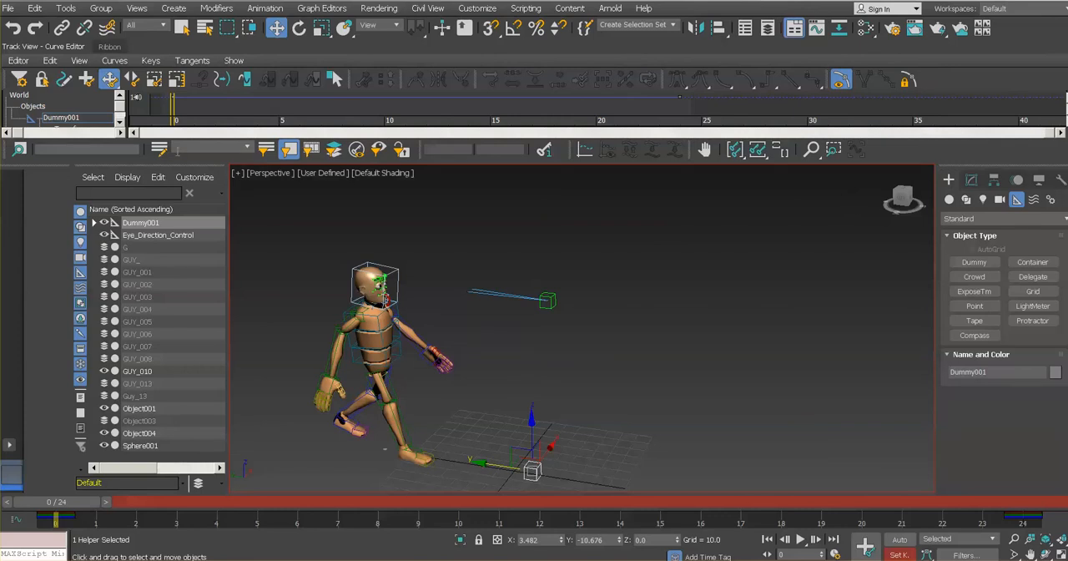
{"action": "left_click_drag", "start_coordinate": [168, 164], "coordinate": [174, 227]}
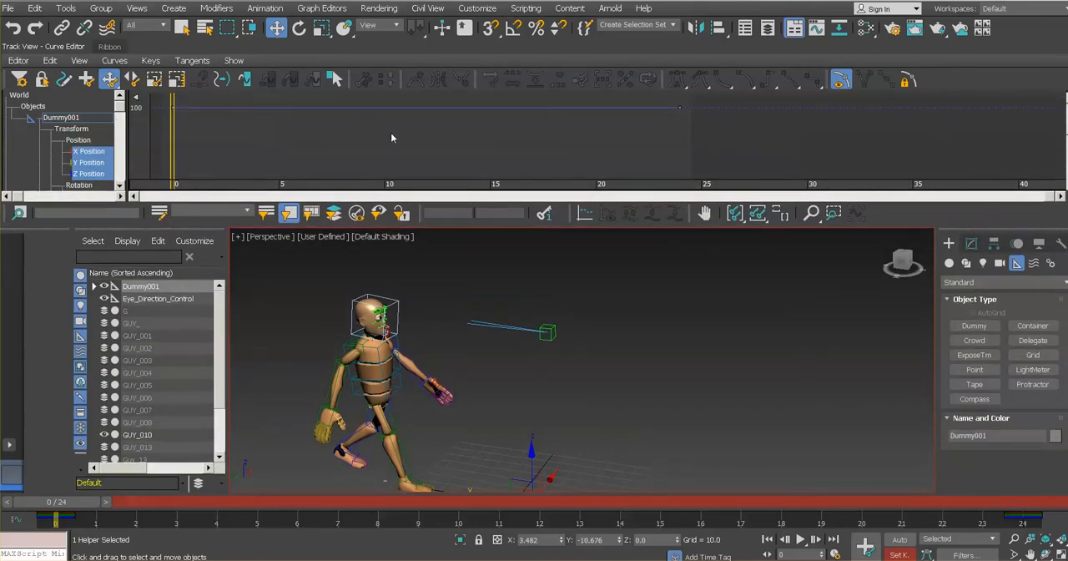
{"action": "middle_click_drag", "start_coordinate": [376, 133], "coordinate": [442, 115]}
{"action": "scroll", "coordinate": [442, 146], "scroll_direction": "down", "scroll_amount": 6}
{"action": "scroll", "coordinate": [442, 114], "scroll_direction": "down", "scroll_amount": 1}
{"action": "middle_click_drag", "start_coordinate": [469, 165], "coordinate": [429, 113]}
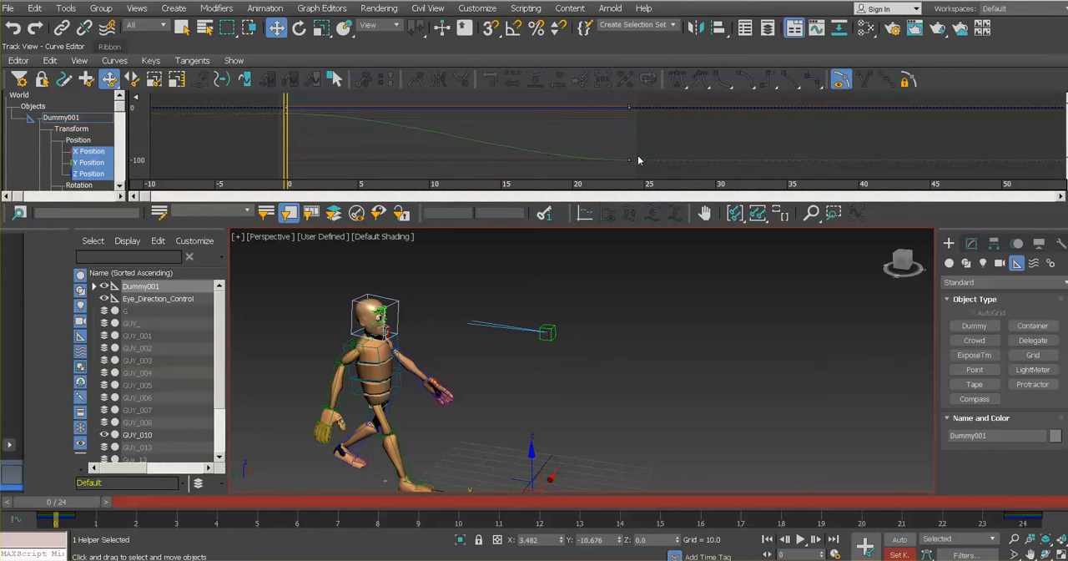
{"action": "middle_click_drag", "start_coordinate": [464, 149], "coordinate": [462, 139]}
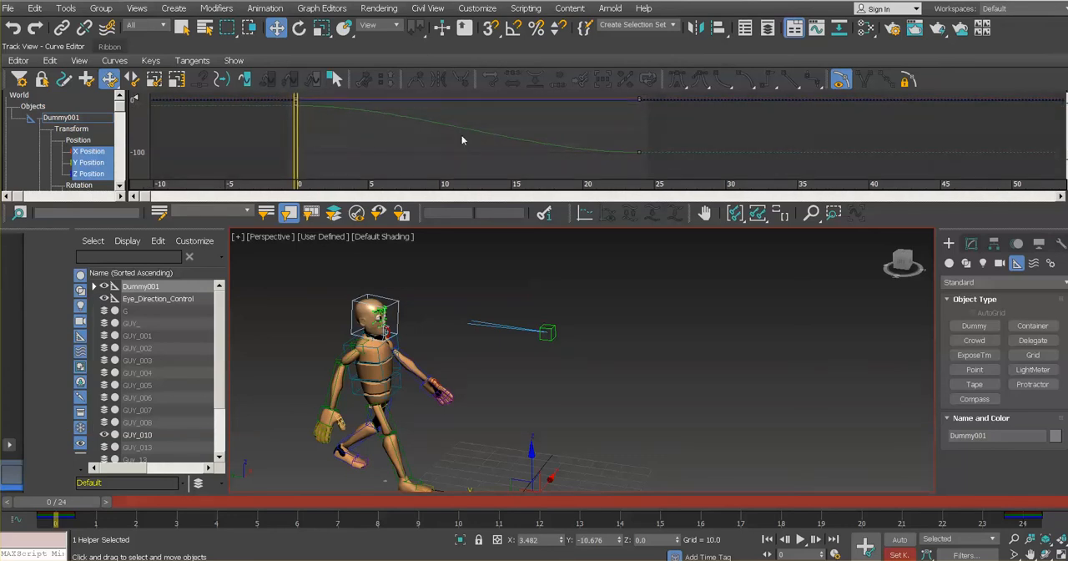
- Set the tangents of both keys on the dummy's Y Position curve to linear
{"action": "left_click", "coordinate": [93, 164]}
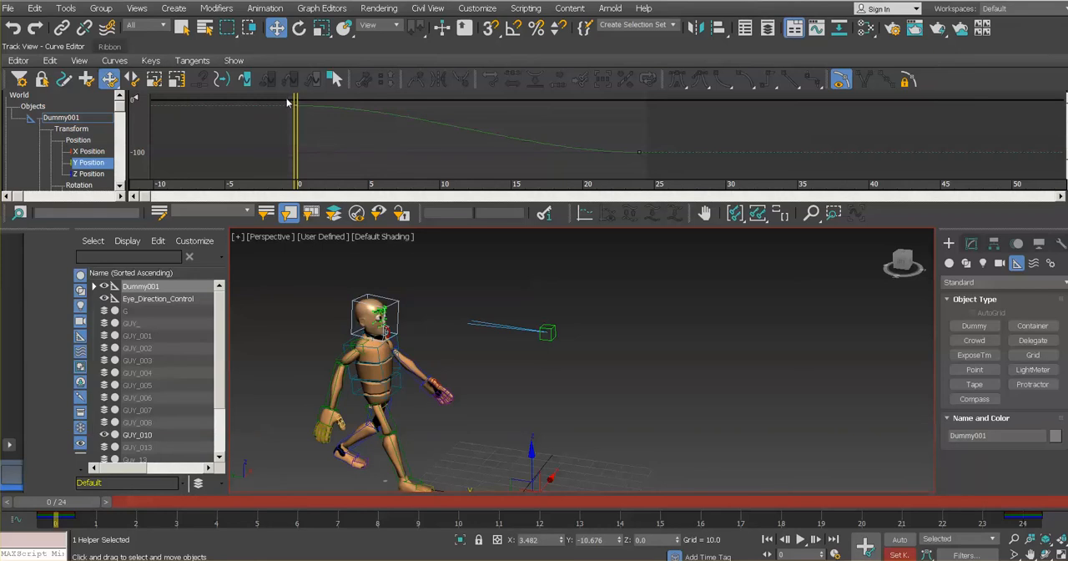
{"action": "left_click_drag", "start_coordinate": [287, 98], "coordinate": [676, 173]}
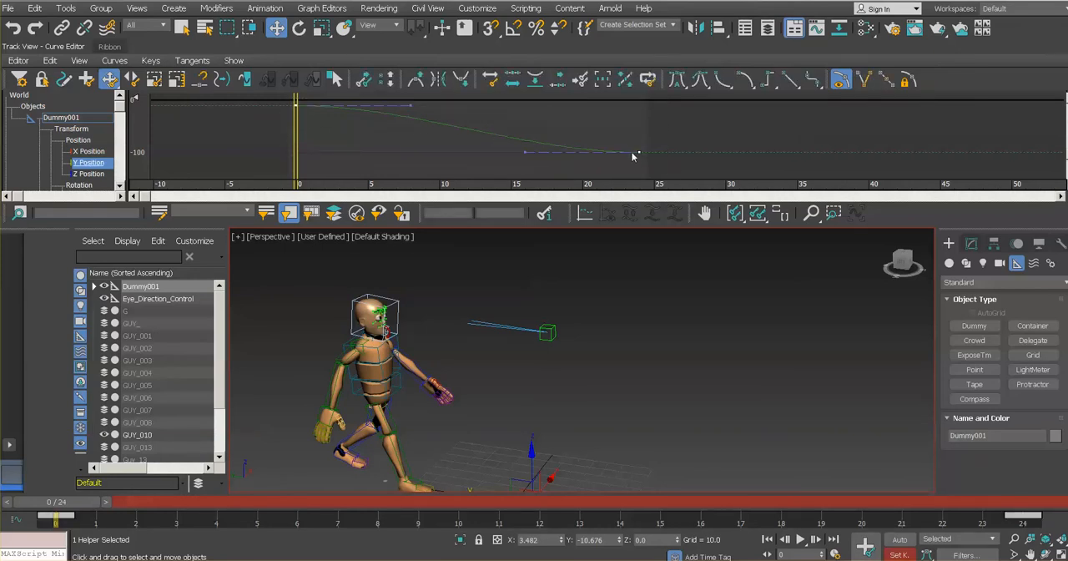
{"action": "left_click", "coordinate": [791, 81]}
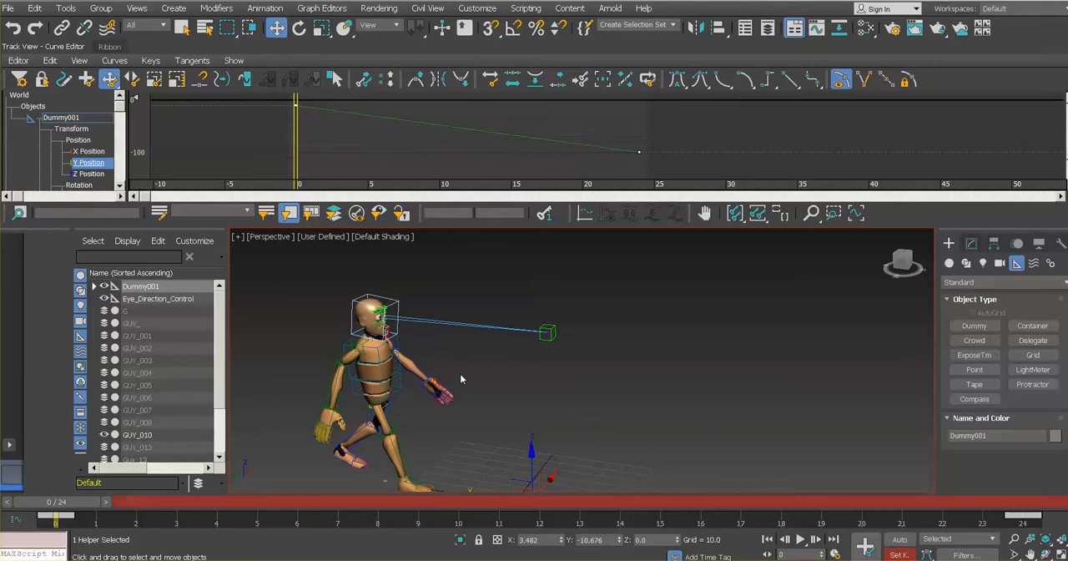
- Go to frame 24, move the dummy forward along the Y axis to about Y -104 and set its key
{"action": "middle_click_drag", "start_coordinate": [430, 404], "coordinate": [428, 365]}
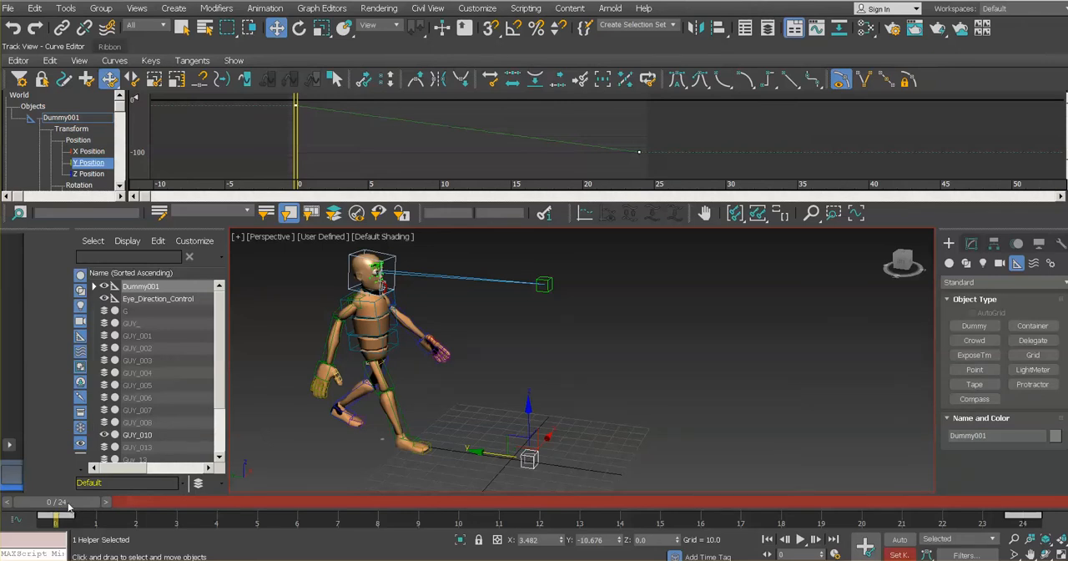
{"action": "left_click_drag", "start_coordinate": [68, 510], "coordinate": [1026, 524]}
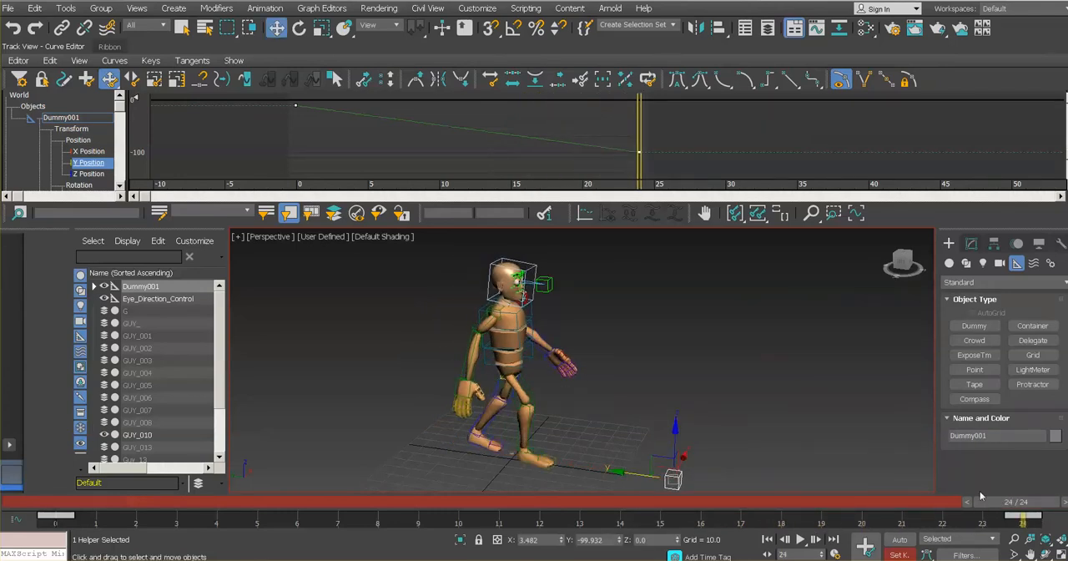
{"action": "left_click", "coordinate": [638, 152]}
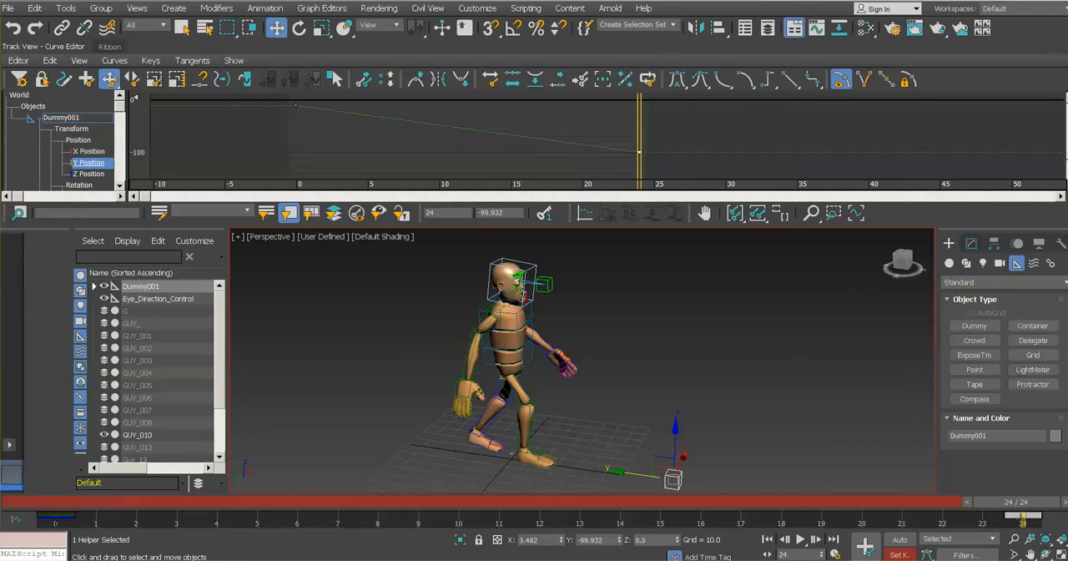
{"action": "left_click", "coordinate": [1023, 518]}
{"action": "left_click_drag", "start_coordinate": [621, 474], "coordinate": [647, 500]}
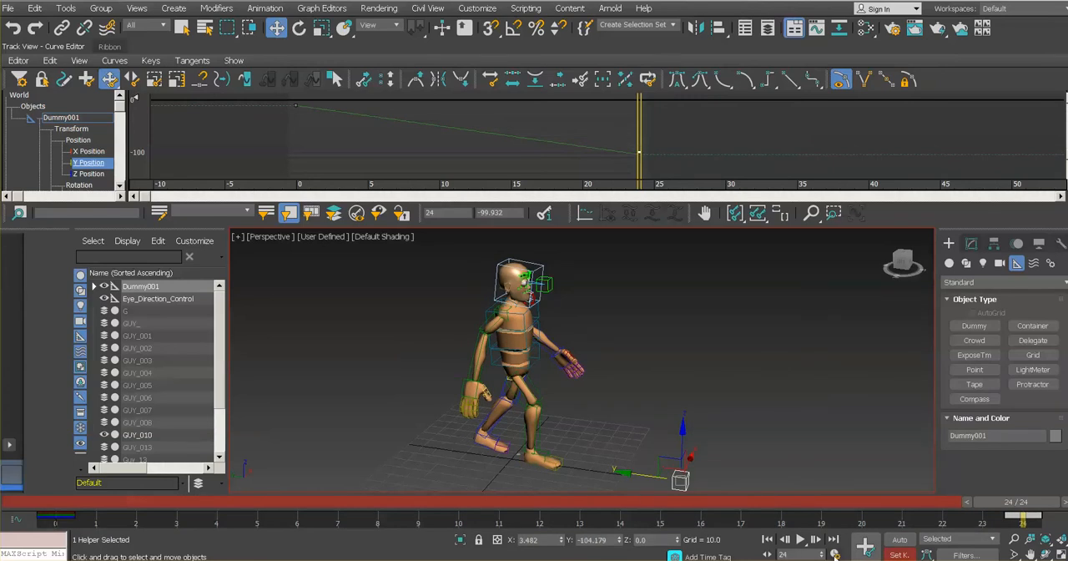
{"action": "left_click", "coordinate": [866, 547]}
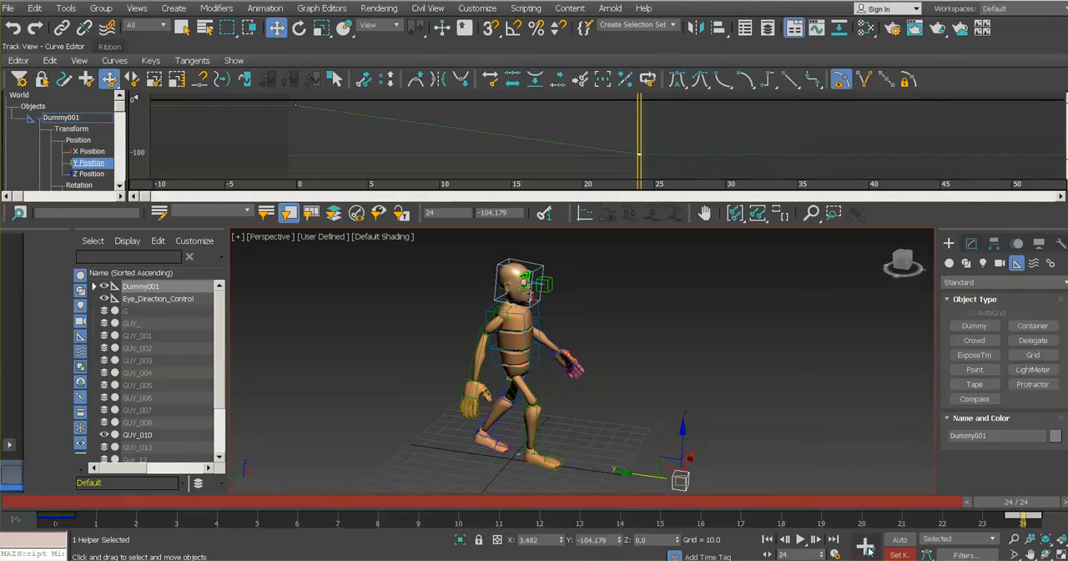
- Play the animation and scrub between frame 0 and the later frames to check whether the feet slide
{"action": "left_click", "coordinate": [799, 540]}
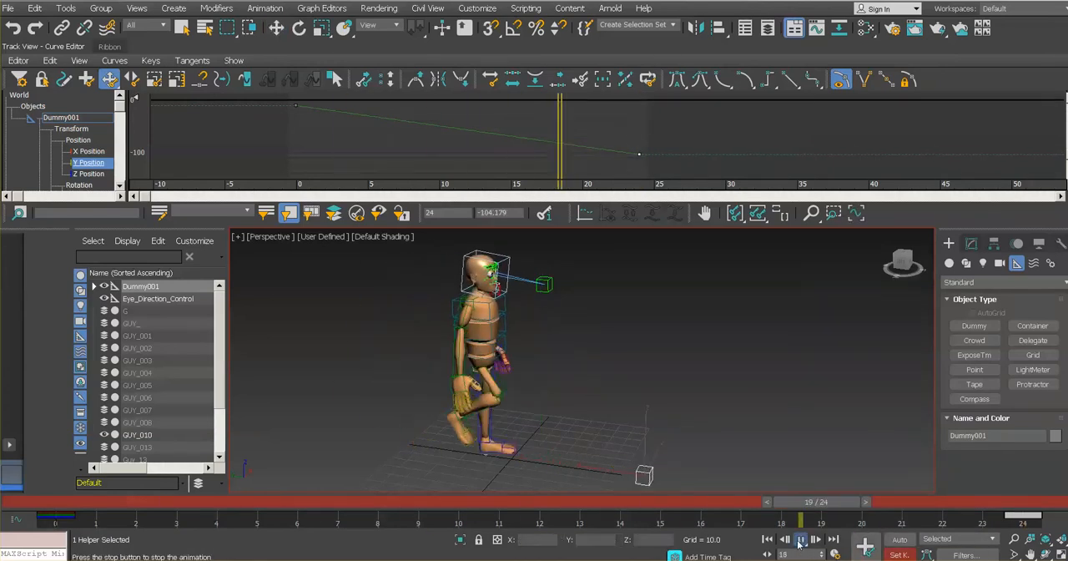
{"action": "left_click", "coordinate": [800, 540]}
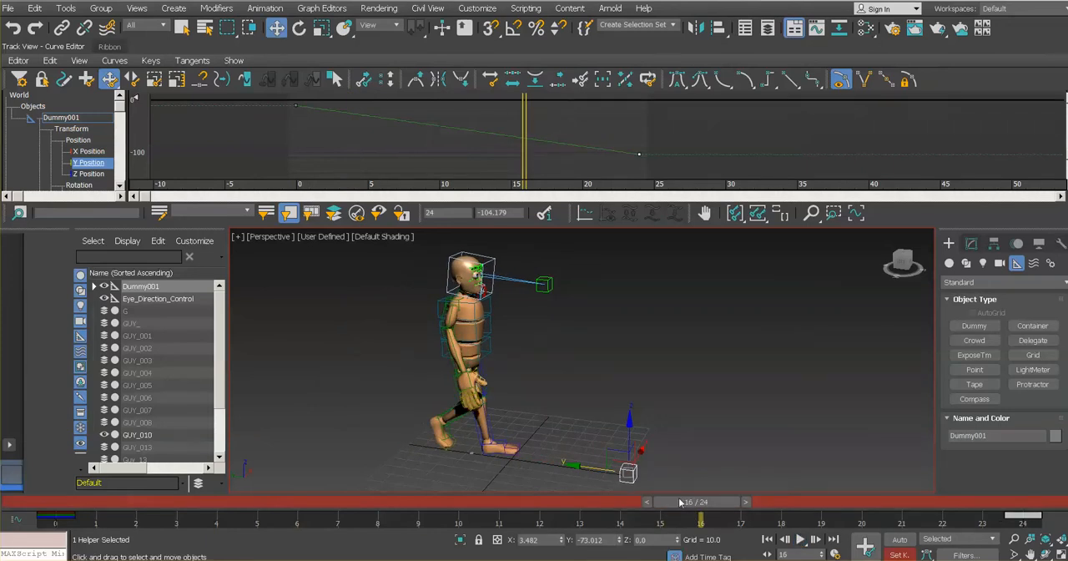
{"action": "left_click_drag", "start_coordinate": [697, 501], "coordinate": [56, 501]}
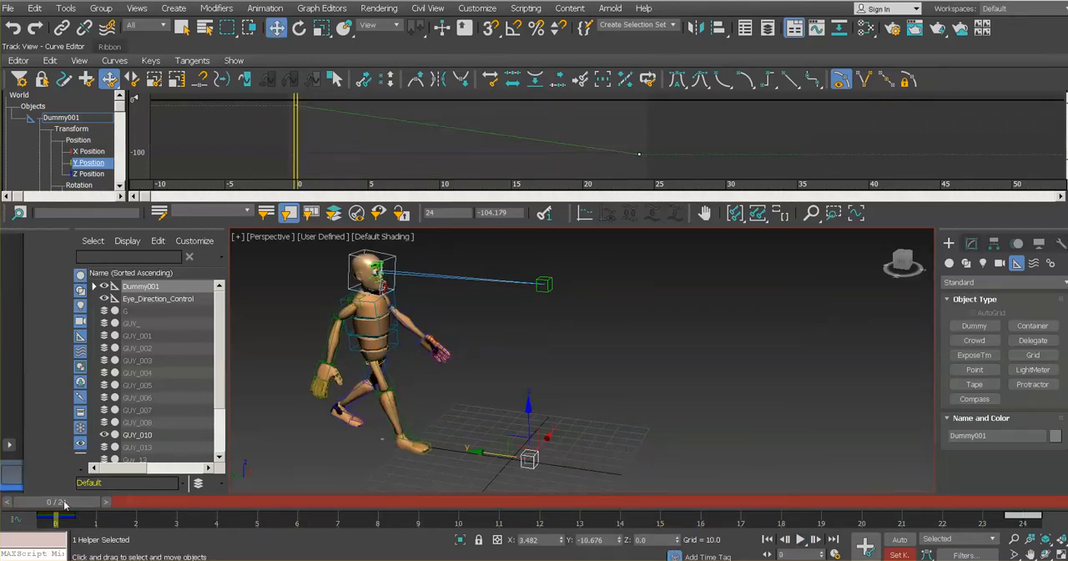
{"action": "mouse_move", "coordinate": [64, 504]}
{"action": "left_mouse_down"}
{"action": "mouse_move", "coordinate": [393, 550]}
{"action": "mouse_move", "coordinate": [855, 551]}
{"action": "left_mouse_up"}
{"action": "mouse_move", "coordinate": [856, 501]}
{"action": "left_mouse_down"}
{"action": "mouse_move", "coordinate": [50, 501]}
{"action": "mouse_move", "coordinate": [190, 501]}
{"action": "mouse_move", "coordinate": [789, 558]}
{"action": "mouse_move", "coordinate": [939, 556]}
{"action": "mouse_move", "coordinate": [740, 556]}
{"action": "left_mouse_up"}
{"action": "left_click_drag", "start_coordinate": [740, 501], "coordinate": [55, 502]}
{"action": "key", "text": "w"}
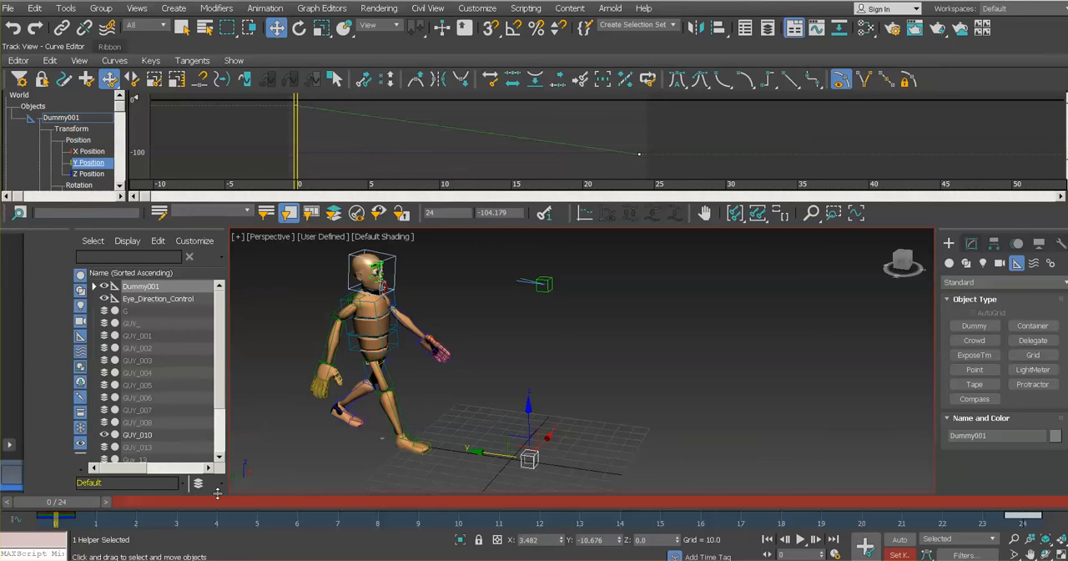
- At frame 24, move the dummy along the Y axis to about Y -102 and set its key
{"action": "mouse_move", "coordinate": [82, 504]}
{"action": "left_mouse_down"}
{"action": "mouse_move", "coordinate": [501, 528]}
{"action": "mouse_move", "coordinate": [1017, 517]}
{"action": "left_mouse_up"}
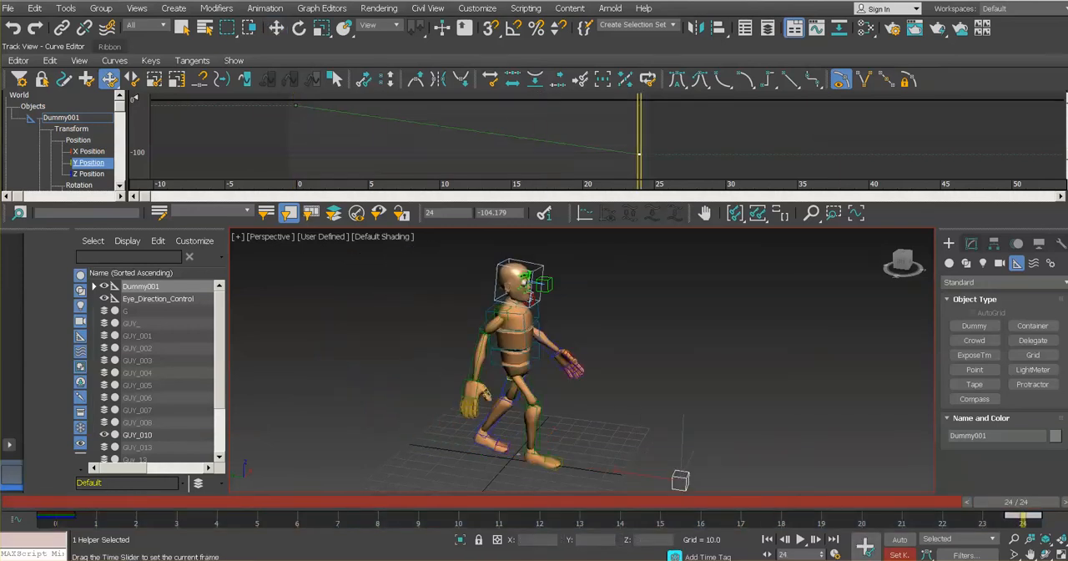
{"action": "key", "text": "w"}
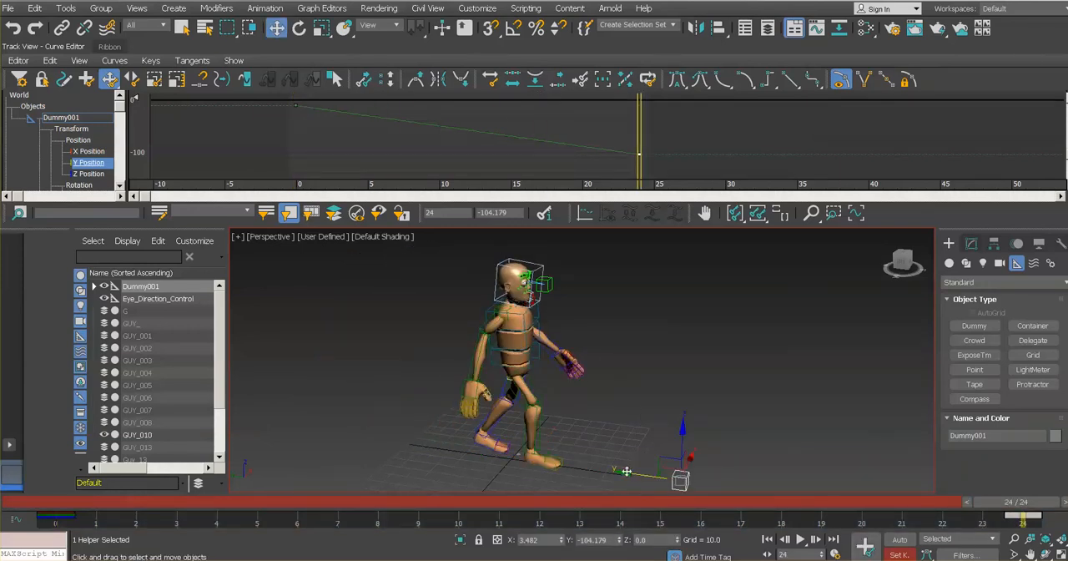
{"action": "left_click_drag", "start_coordinate": [626, 472], "coordinate": [621, 474]}
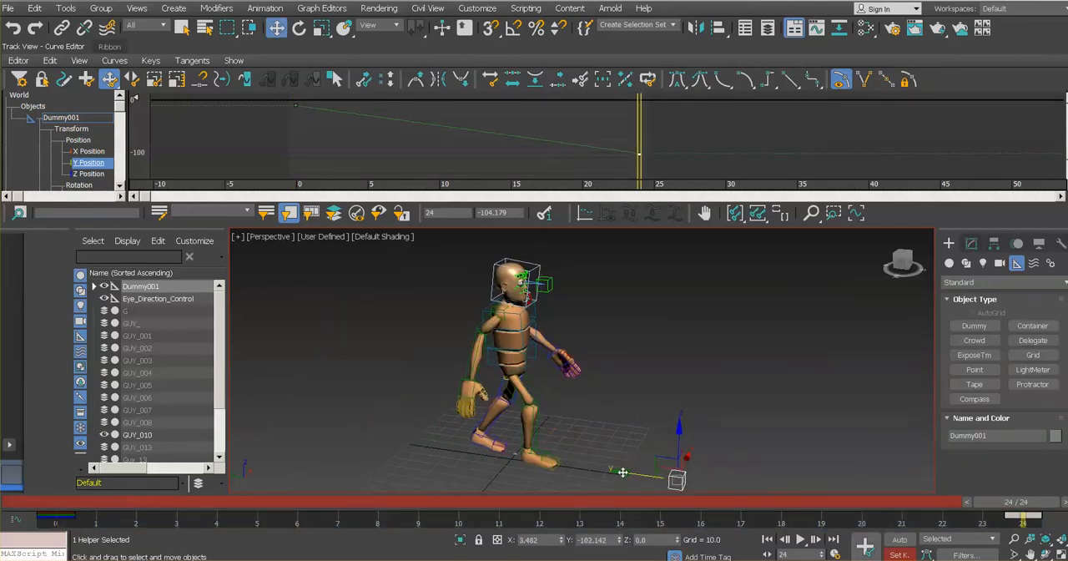
{"action": "left_click", "coordinate": [866, 547]}
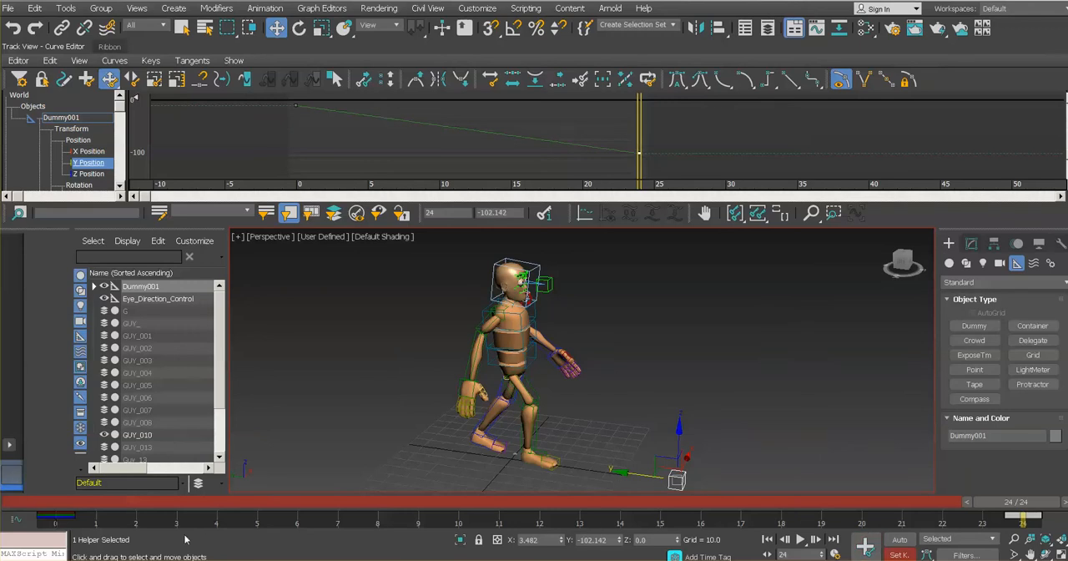
- Return the timeline to frame 0 to check the adjusted forward travel
{"action": "left_click", "coordinate": [52, 502]}
{"action": "mouse_move", "coordinate": [52, 503]}
{"action": "left_mouse_down"}
{"action": "mouse_move", "coordinate": [596, 505]}
{"action": "mouse_move", "coordinate": [726, 551]}
{"action": "mouse_move", "coordinate": [782, 506]}
{"action": "mouse_move", "coordinate": [1025, 506]}
{"action": "mouse_move", "coordinate": [50, 506]}
{"action": "left_mouse_up"}
{"action": "key", "text": "w"}
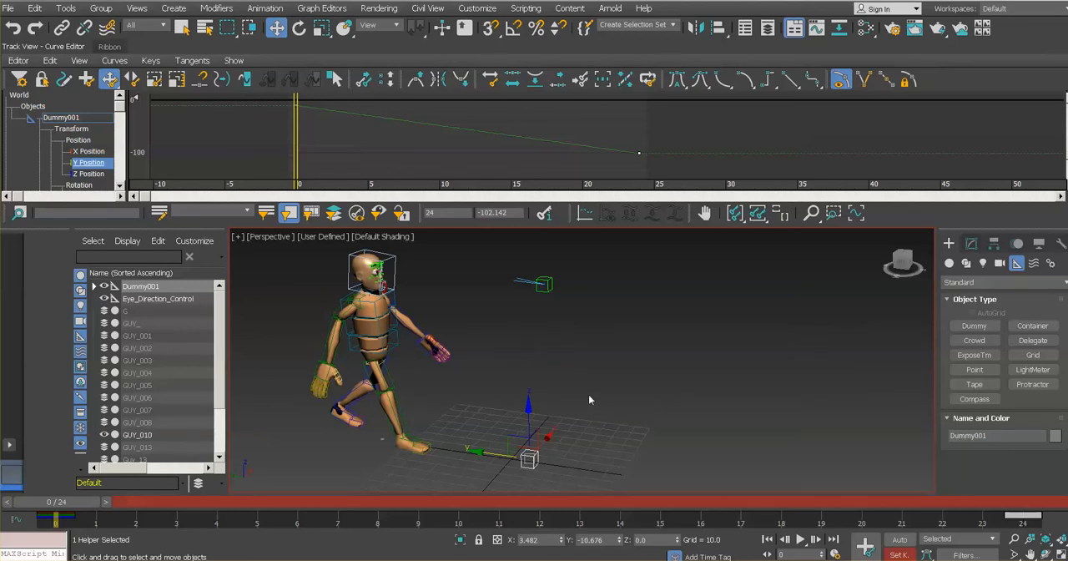
- Set the animation length to 48 frames in the time configuration and play it back
{"action": "scroll", "coordinate": [589, 400], "scroll_direction": "down", "scroll_amount": 3}
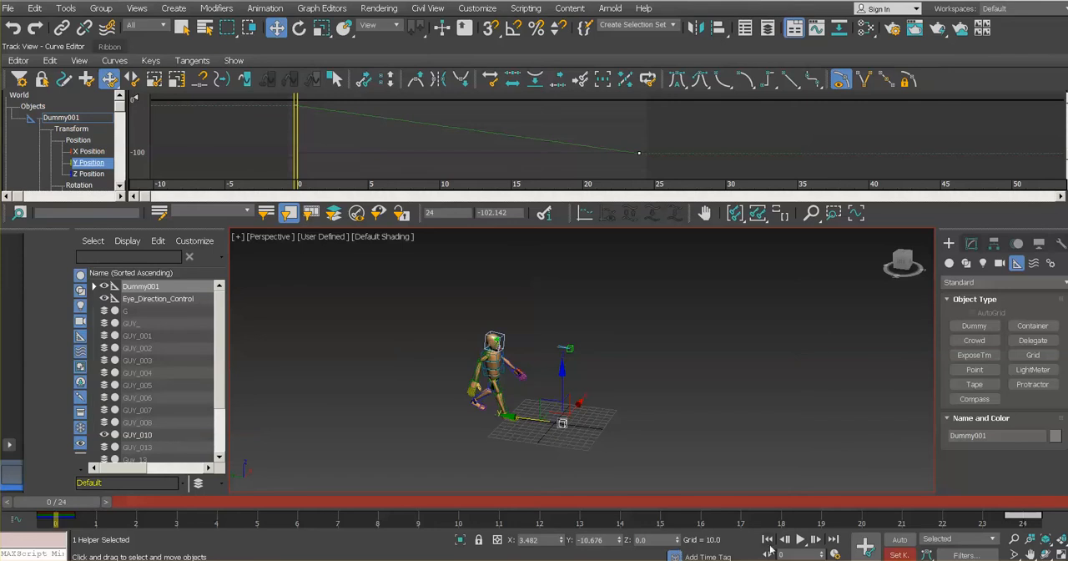
{"action": "left_click", "coordinate": [835, 555]}
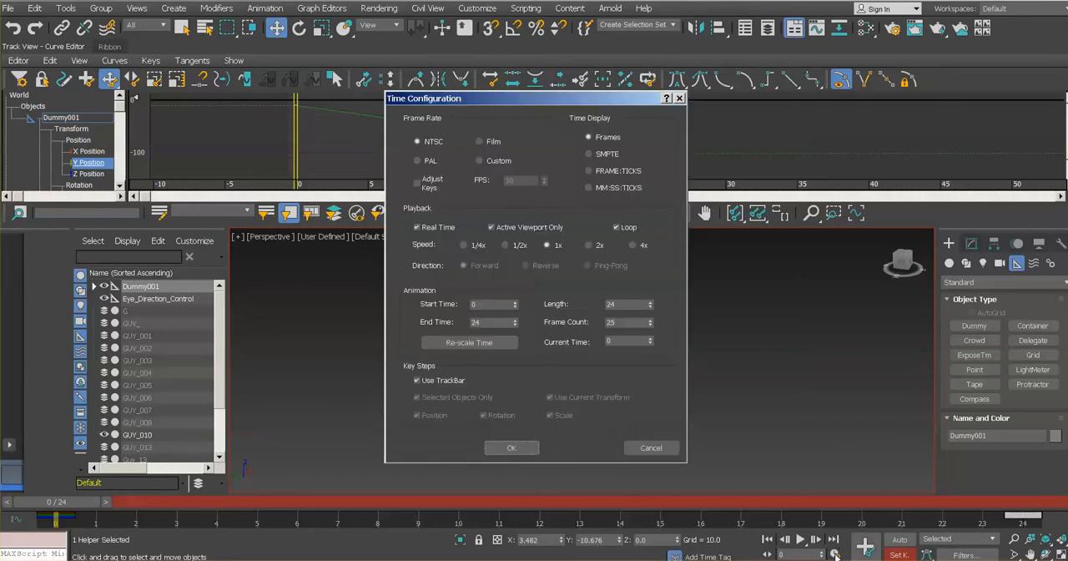
{"action": "double_click", "coordinate": [629, 304]}
{"action": "type", "text": "48"}
{"action": "key", "text": "Return"}
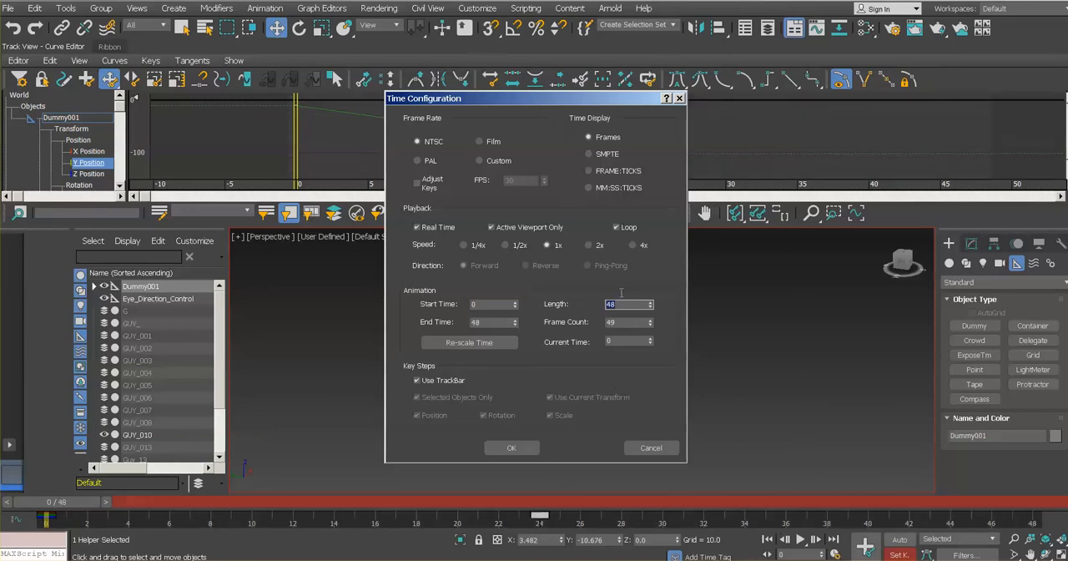
{"action": "left_click", "coordinate": [518, 447]}
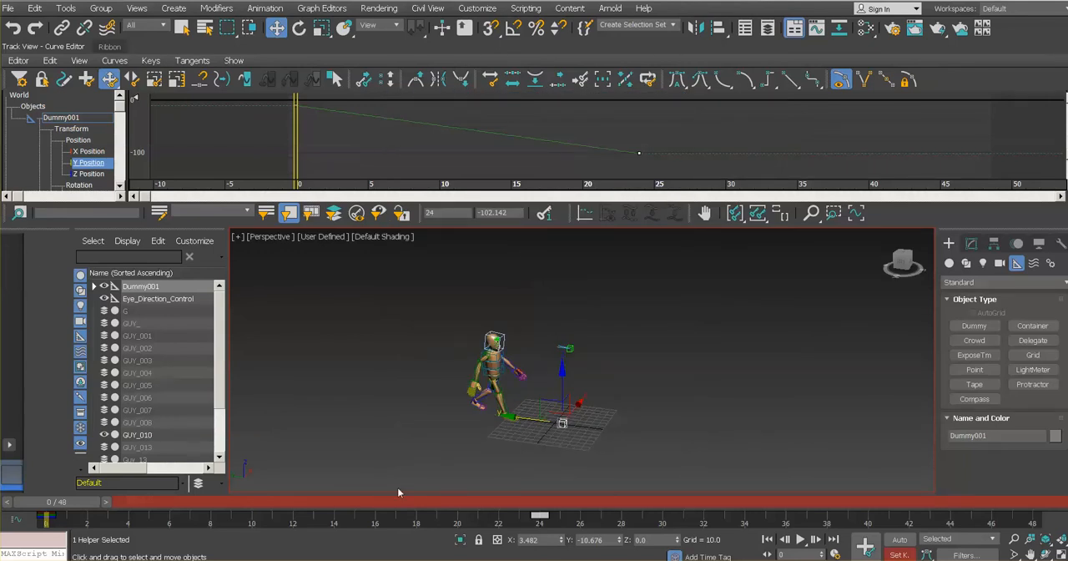
{"action": "left_click", "coordinate": [799, 540]}
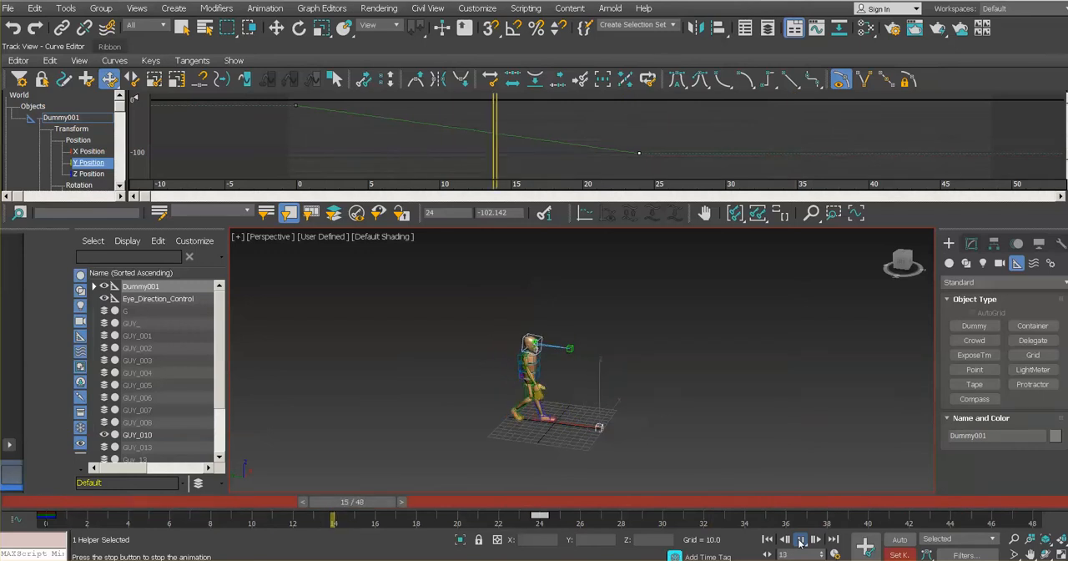
- Compare the character's pose at frames 24 and 48 on the timeline
{"action": "left_click", "coordinate": [541, 516]}
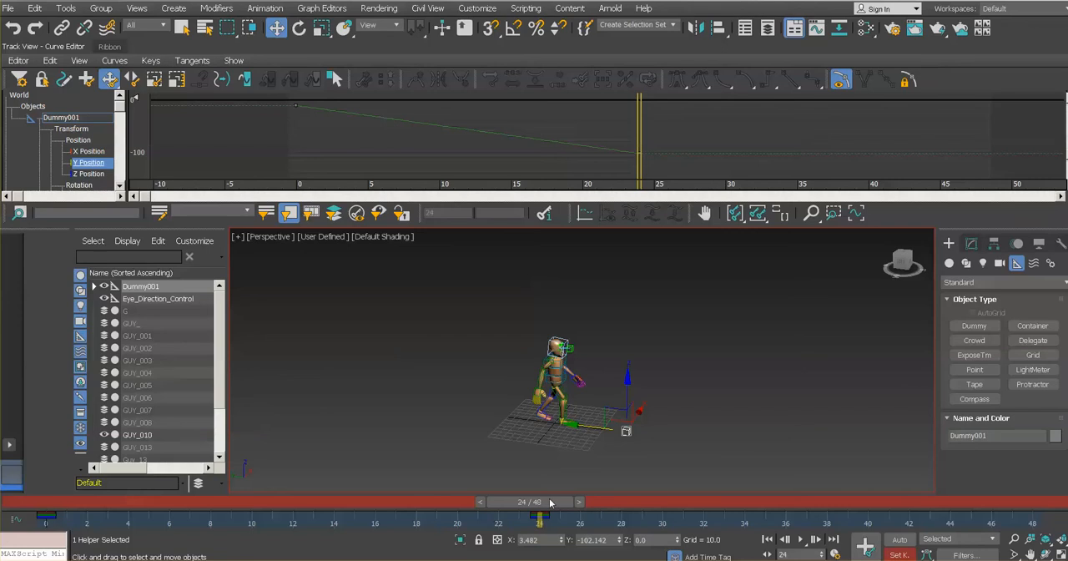
{"action": "left_click_drag", "start_coordinate": [549, 503], "coordinate": [1028, 521]}
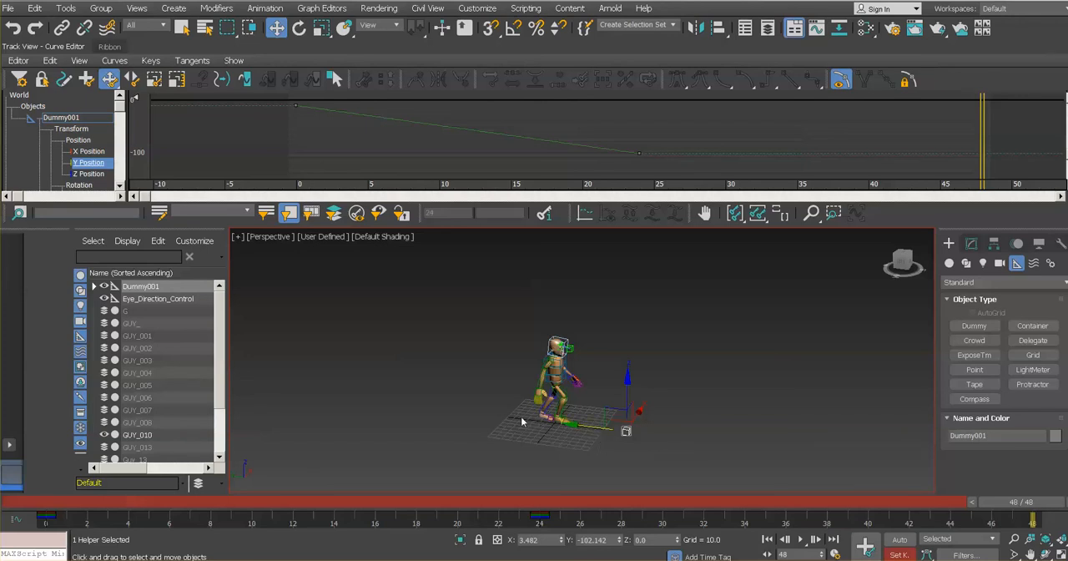
{"action": "left_click", "coordinate": [554, 504]}
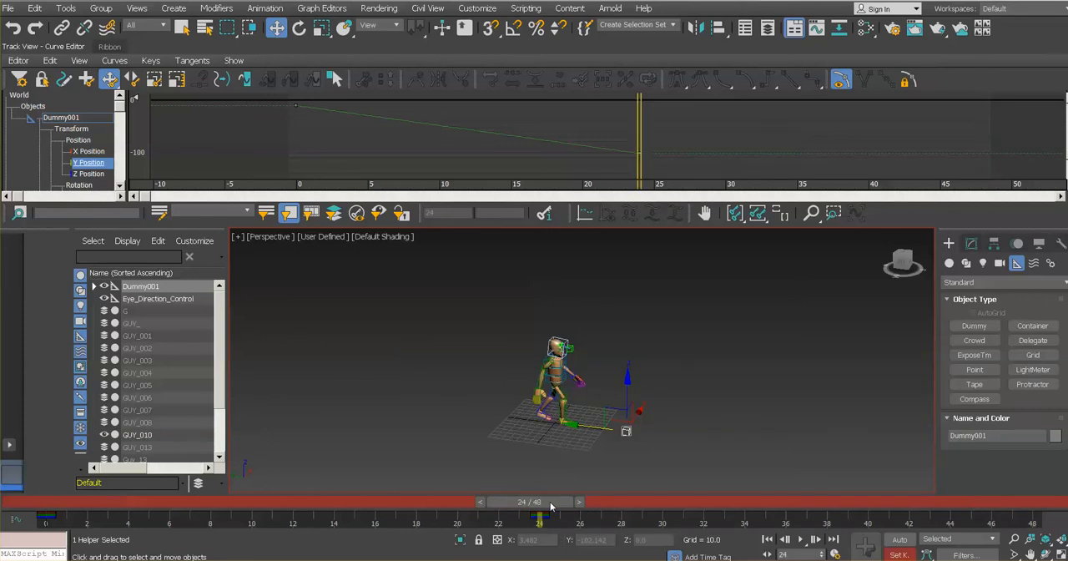
- At frame 48, move the dummy forward along the Y axis to about Y -181 and set its key
{"action": "left_click_drag", "start_coordinate": [572, 426], "coordinate": [635, 438]}
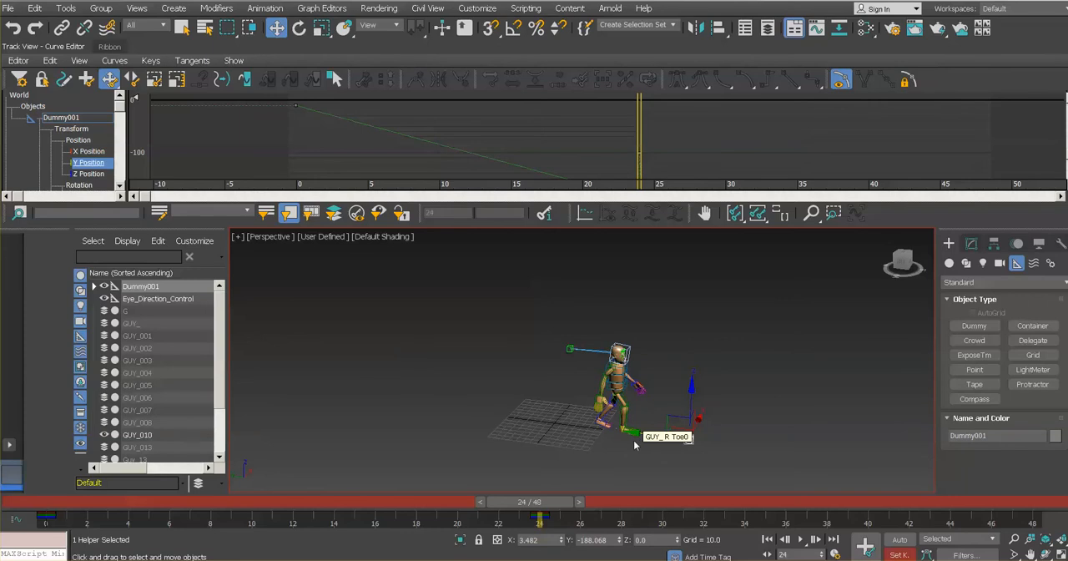
{"action": "left_click_drag", "start_coordinate": [540, 504], "coordinate": [1010, 502]}
{"action": "key", "text": "w"}
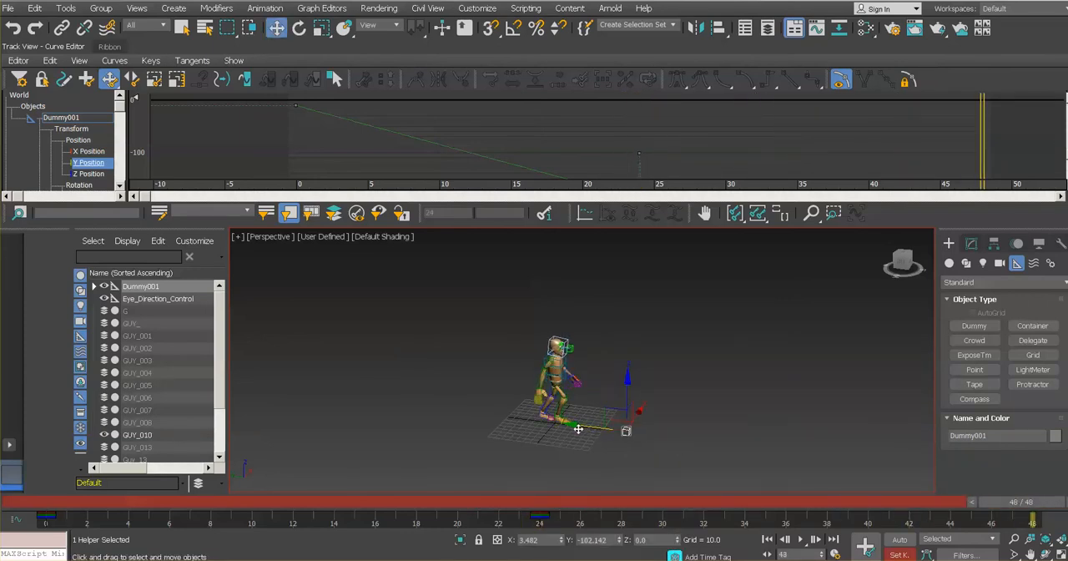
{"action": "left_click_drag", "start_coordinate": [579, 428], "coordinate": [634, 443]}
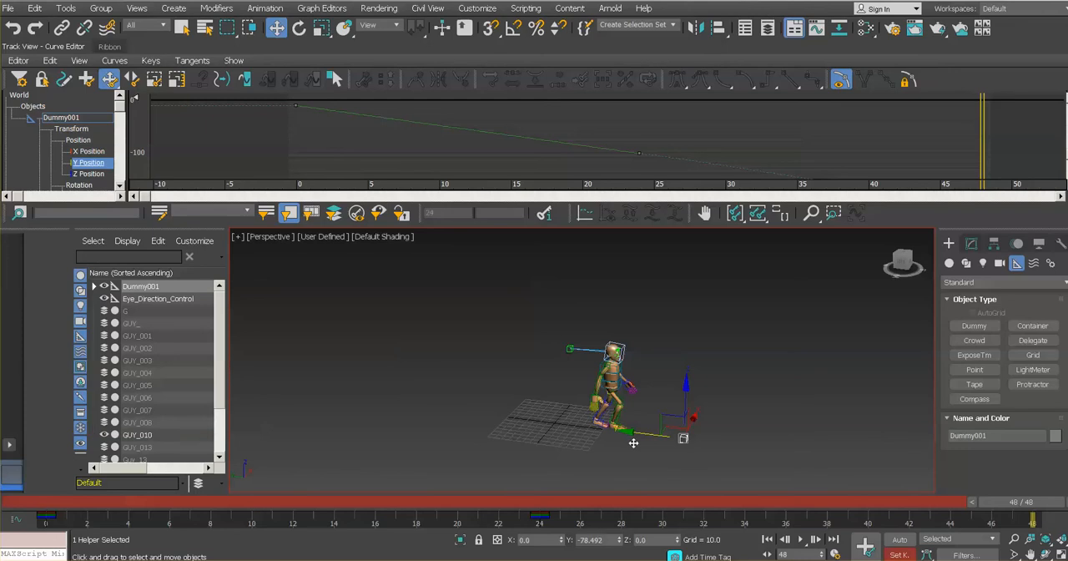
{"action": "left_click", "coordinate": [866, 548]}
- Play back the extended walk, then set the dummy's Y Position keys at frames 24 and 48 to linear tangents
{"action": "left_click", "coordinate": [800, 539]}
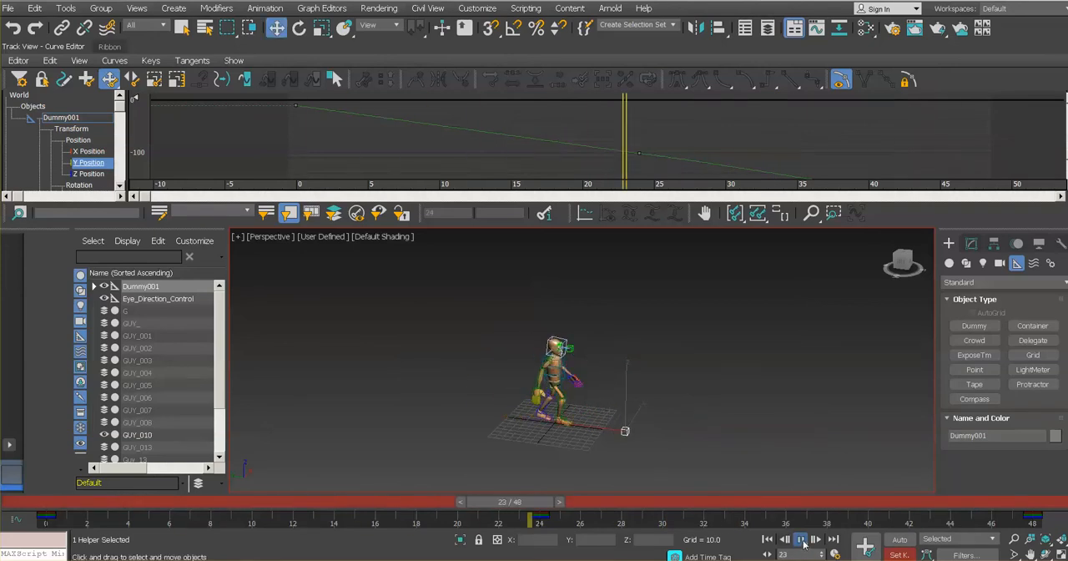
{"action": "left_click", "coordinate": [791, 540]}
{"action": "middle_click_drag", "start_coordinate": [739, 168], "coordinate": [595, 136]}
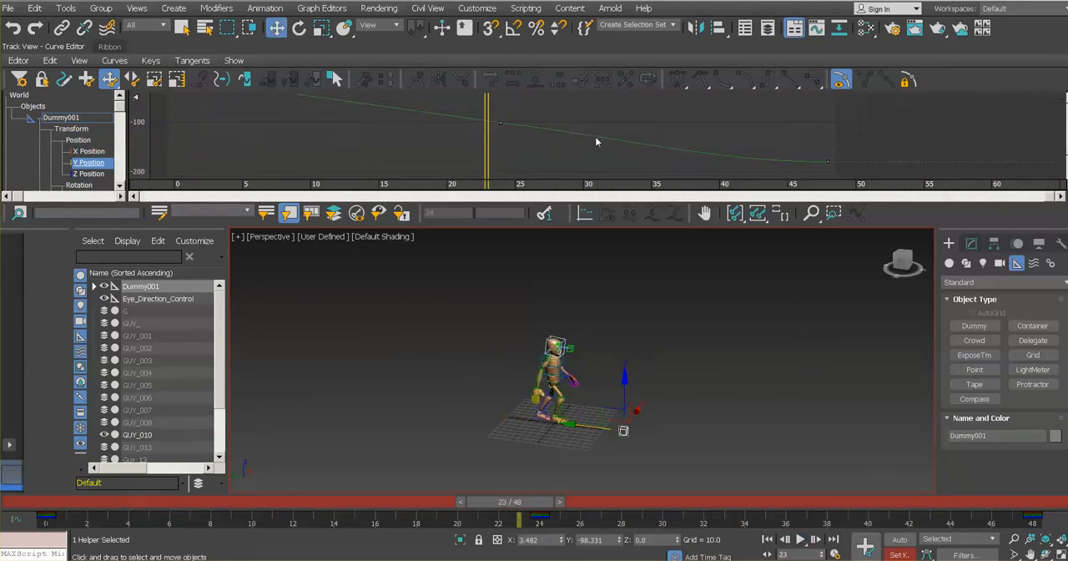
{"action": "left_click_drag", "start_coordinate": [496, 106], "coordinate": [871, 200]}
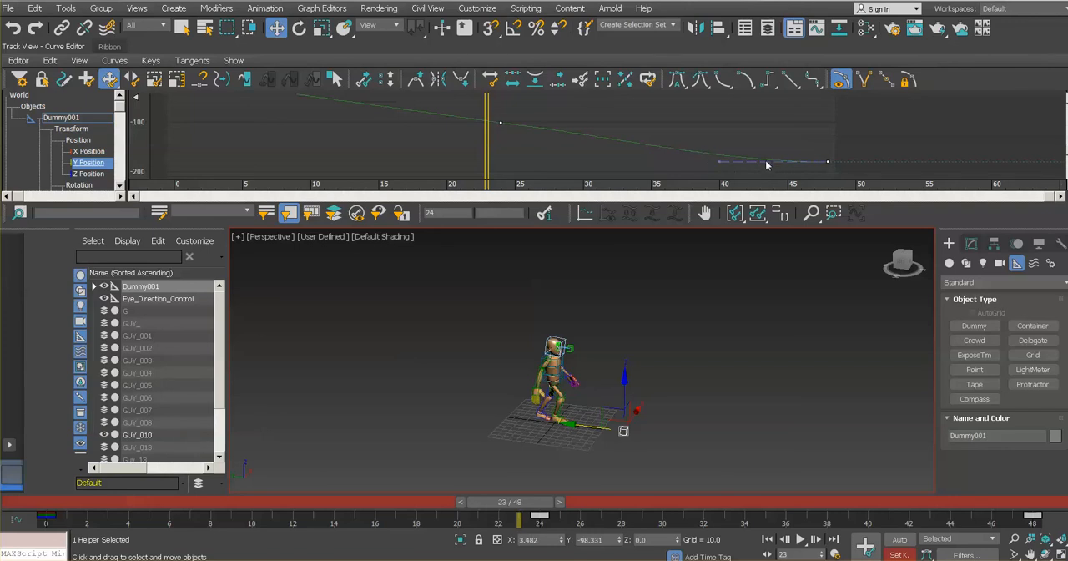
{"action": "left_click", "coordinate": [792, 80]}
- Deselect the dummy and play the 48-frame walk, reviewing it in the Front view and from an angled Perspective view
{"action": "left_click", "coordinate": [762, 461]}
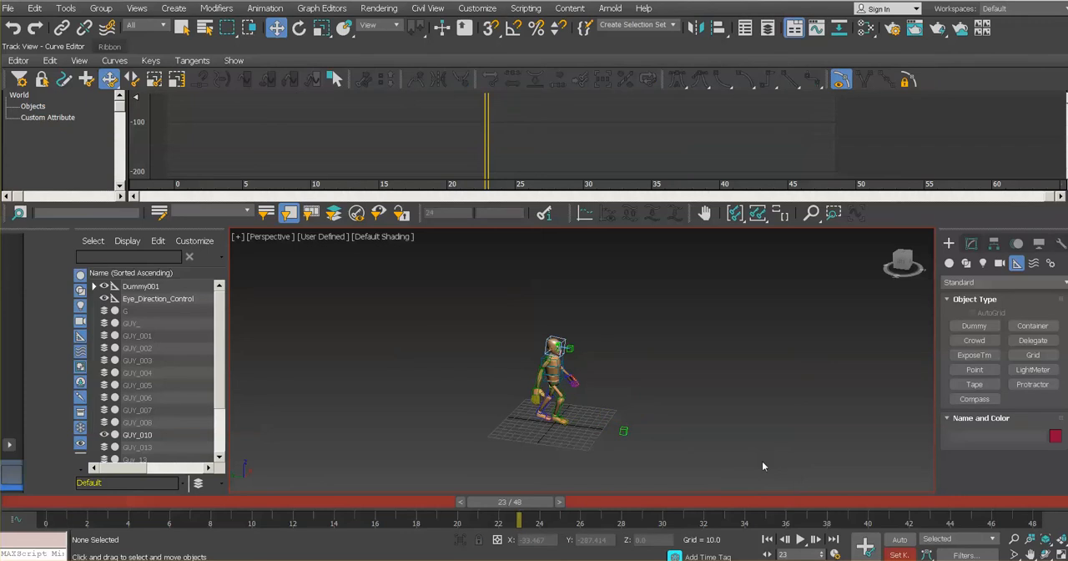
{"action": "left_click", "coordinate": [801, 540]}
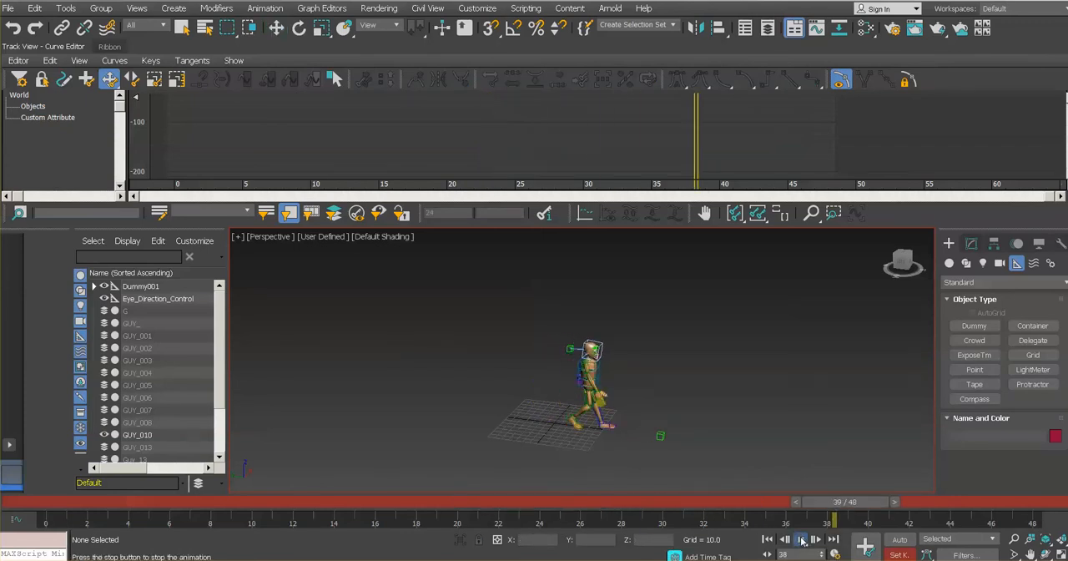
{"action": "key", "text": "f"}
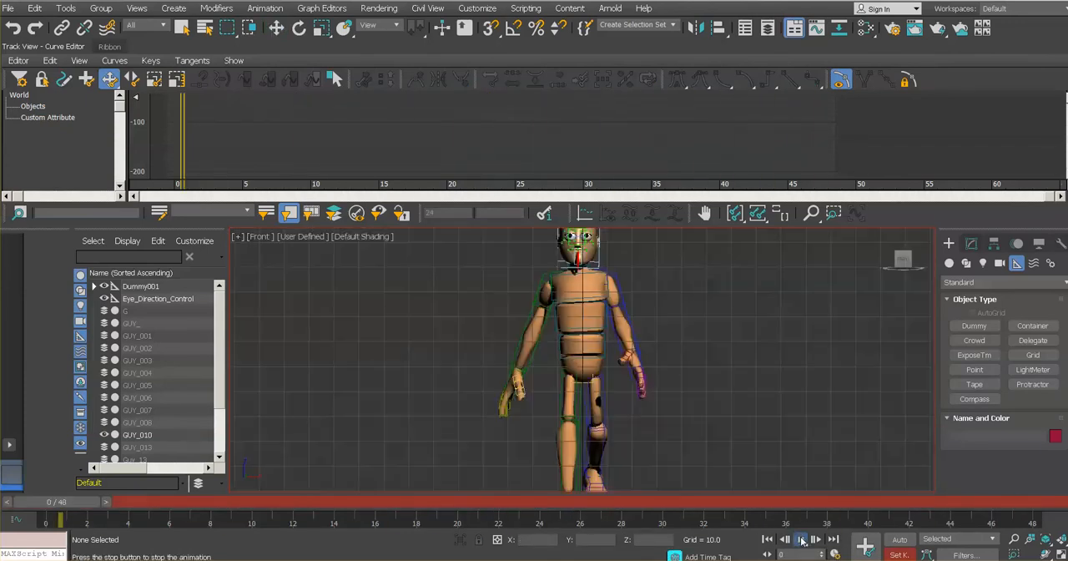
{"action": "scroll", "coordinate": [730, 345], "scroll_direction": "down", "scroll_amount": 4}
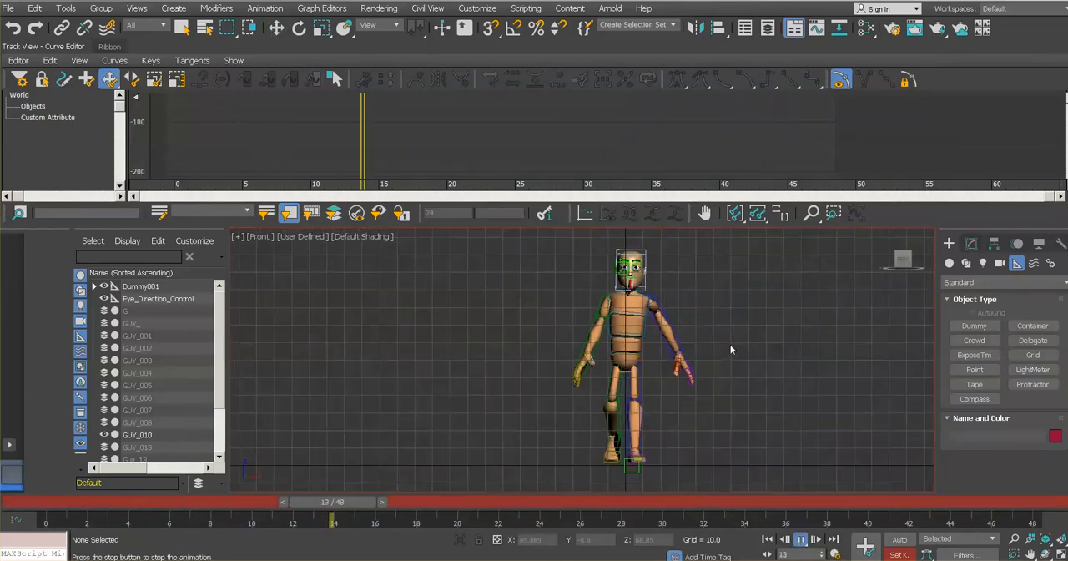
{"action": "left_click", "coordinate": [260, 237]}
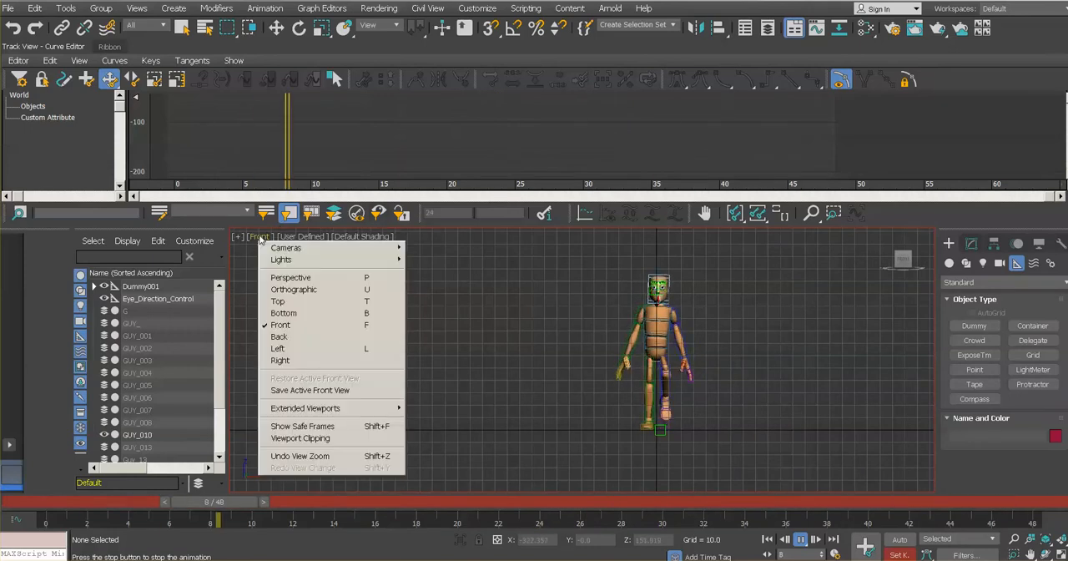
{"action": "left_click", "coordinate": [292, 278]}
{"action": "middle_click_drag", "start_coordinate": [659, 384], "coordinate": [587, 356], "text": "alt"}
{"action": "scroll", "coordinate": [544, 350], "scroll_direction": "down", "scroll_amount": 4}
{"action": "scroll", "coordinate": [596, 355], "scroll_direction": "up", "scroll_amount": 4}
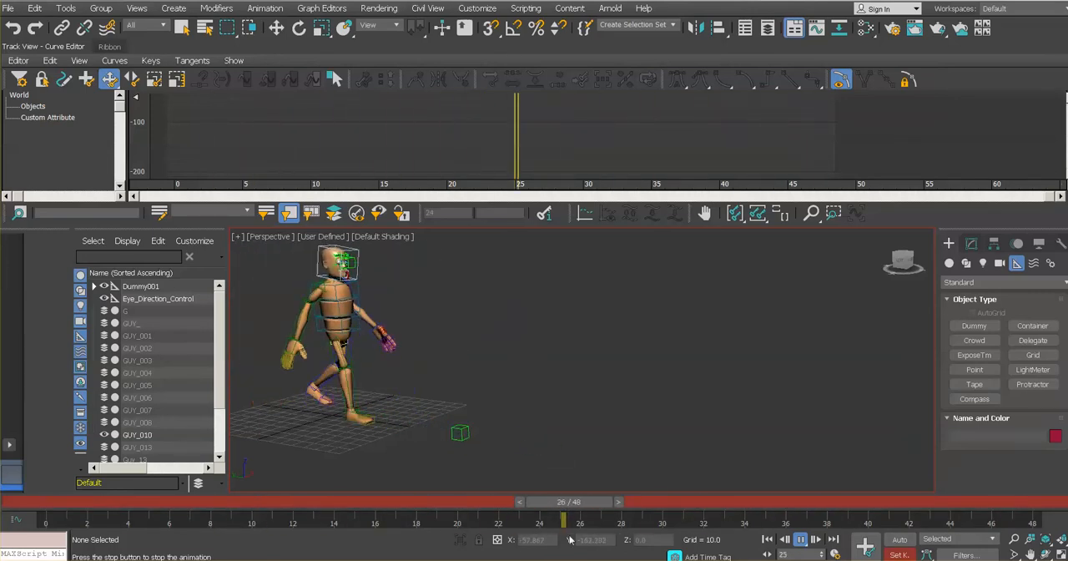
{"action": "left_click", "coordinate": [801, 539]}
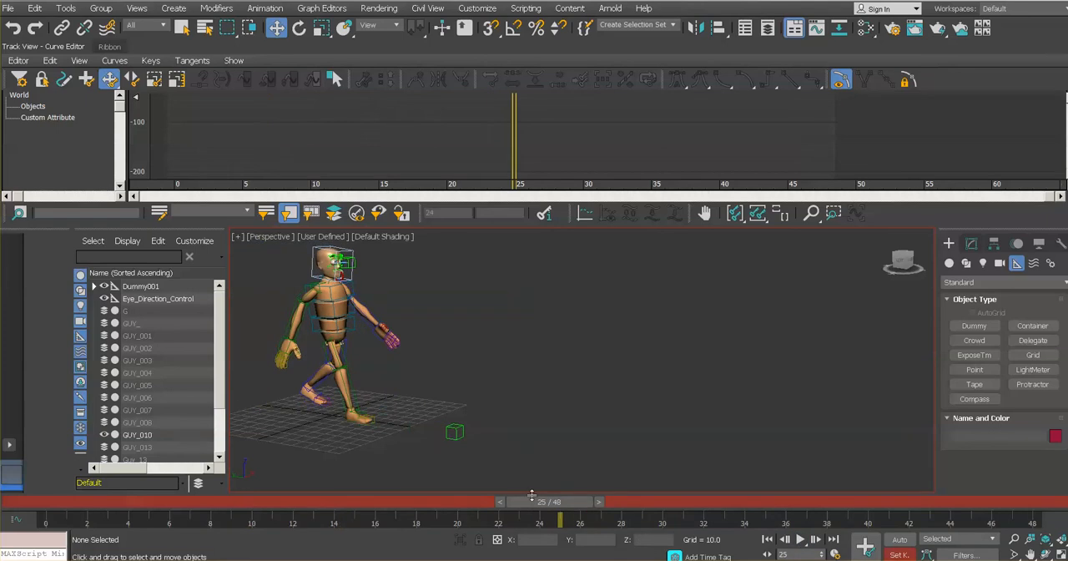
- Select the dummy to examine its Y Position curve alongside the character's pose at frame 25
{"action": "left_click", "coordinate": [454, 431]}
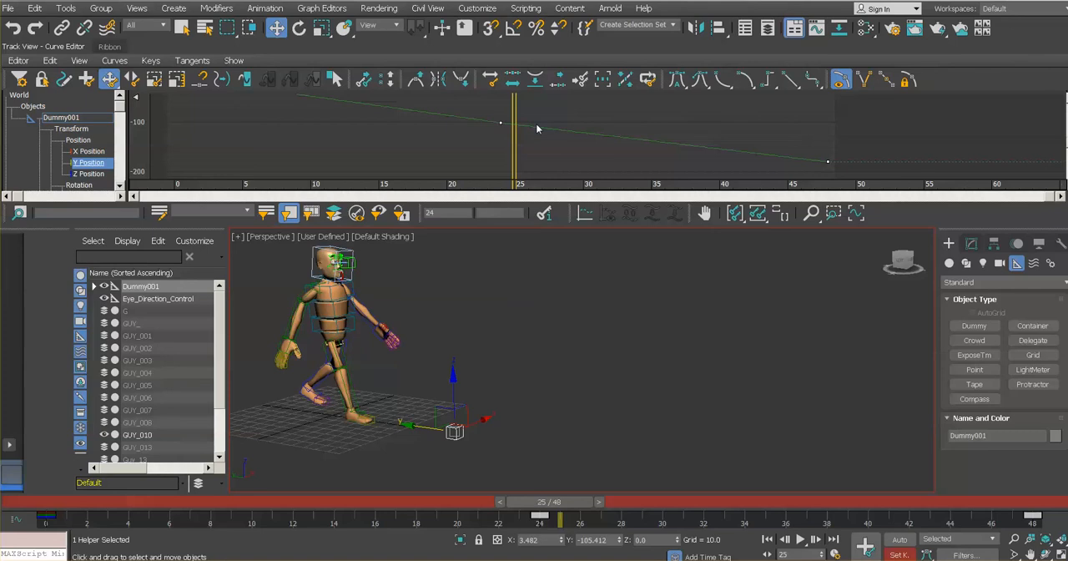
{"action": "scroll", "coordinate": [537, 128], "scroll_direction": "up", "scroll_amount": 3}
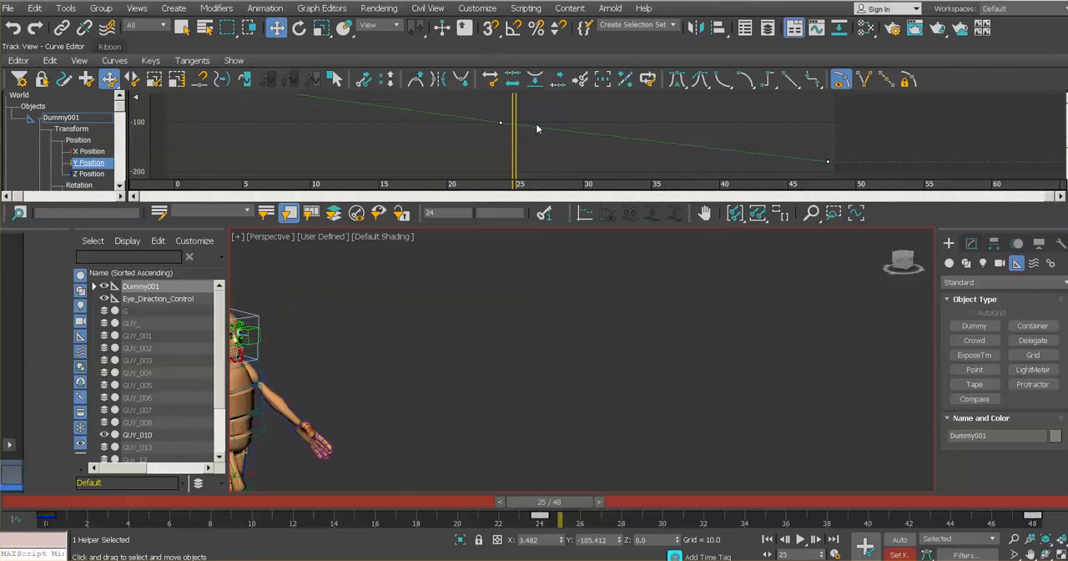
{"action": "scroll", "coordinate": [595, 281], "scroll_direction": "down", "scroll_amount": 3}
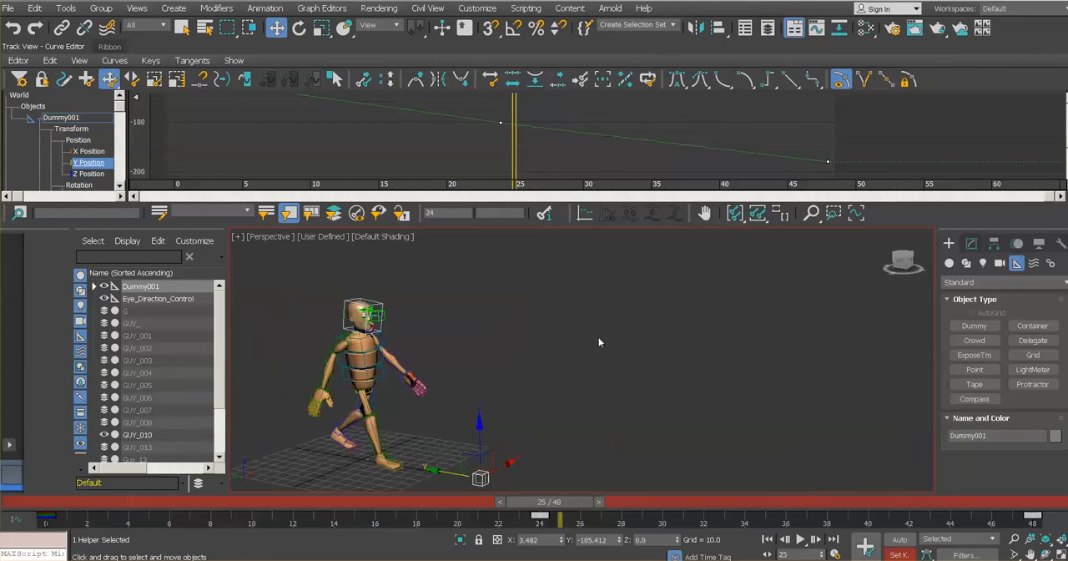
{"action": "middle_click_drag", "start_coordinate": [598, 337], "coordinate": [569, 341]}
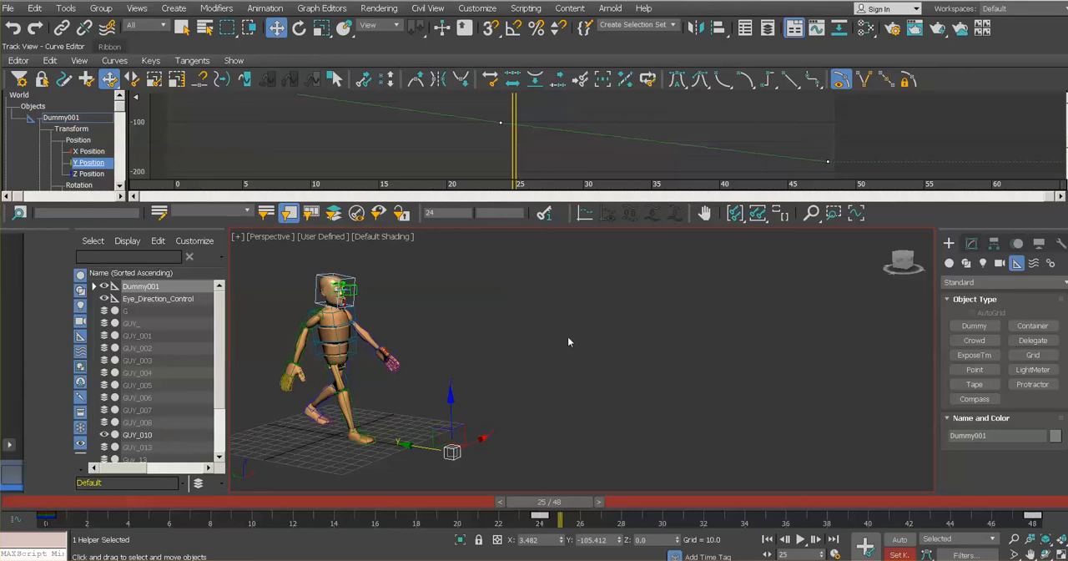